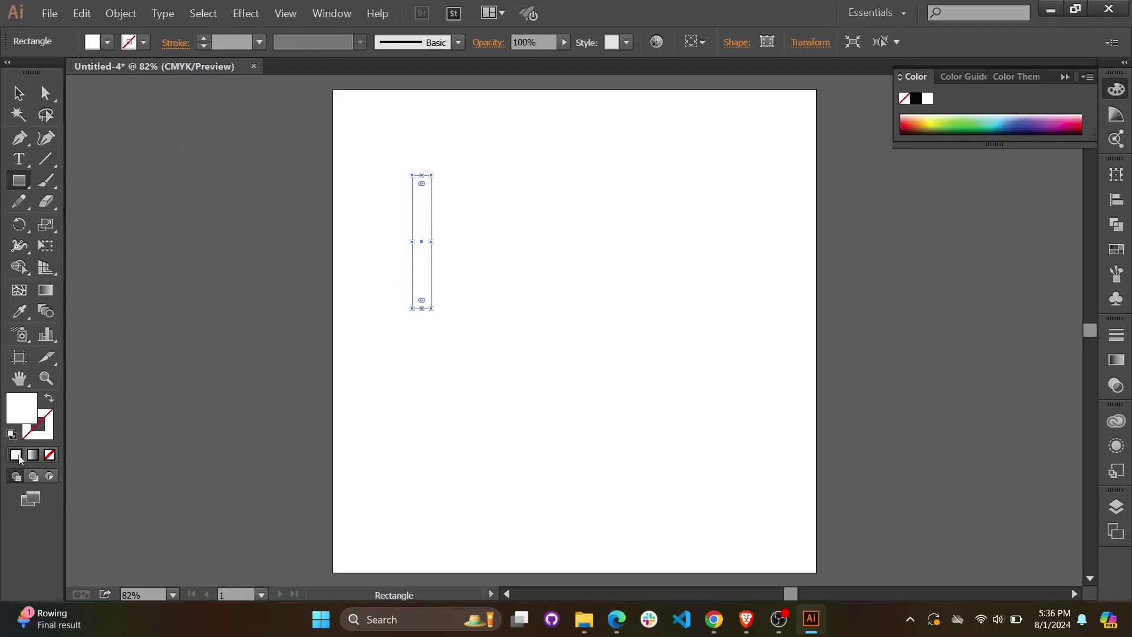
Fill the tall narrow rectangle with black, hex 000000
double_click(26, 410)
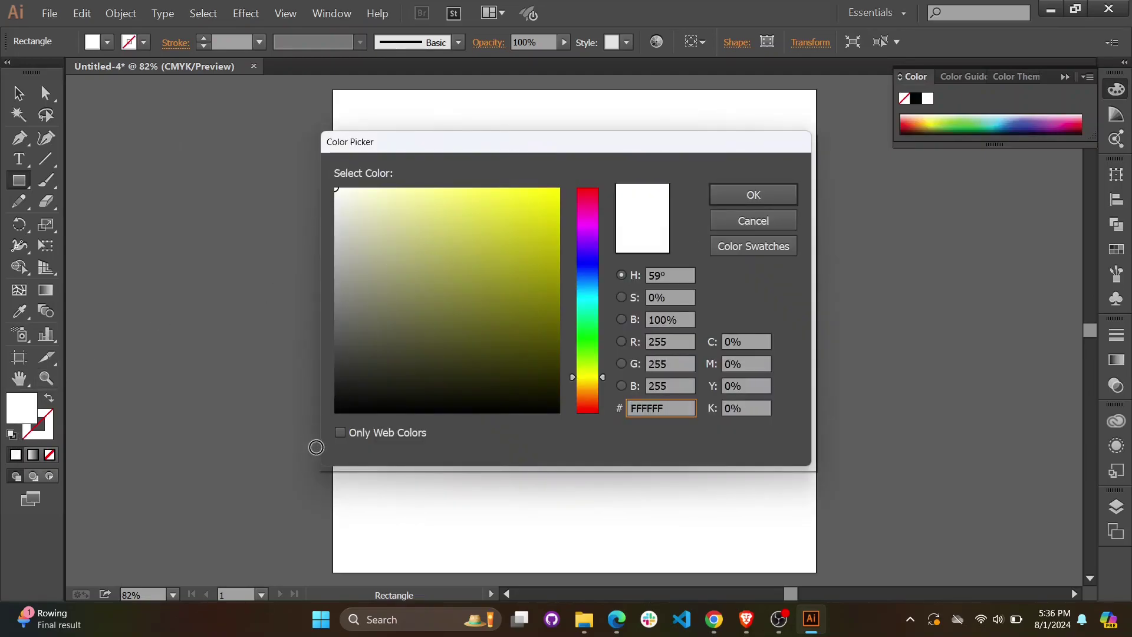
type("000000")
left_click(753, 195)
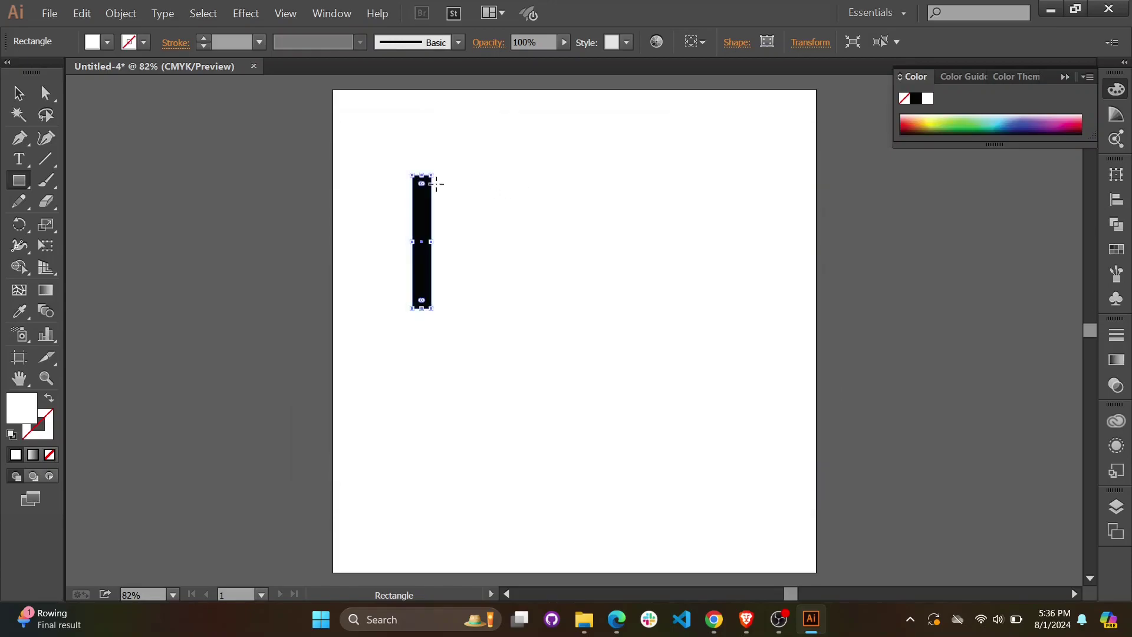
Rotate the black bar clockwise so it leans to the right, and place a parallel copy at the same height beside it
left_click(18, 93)
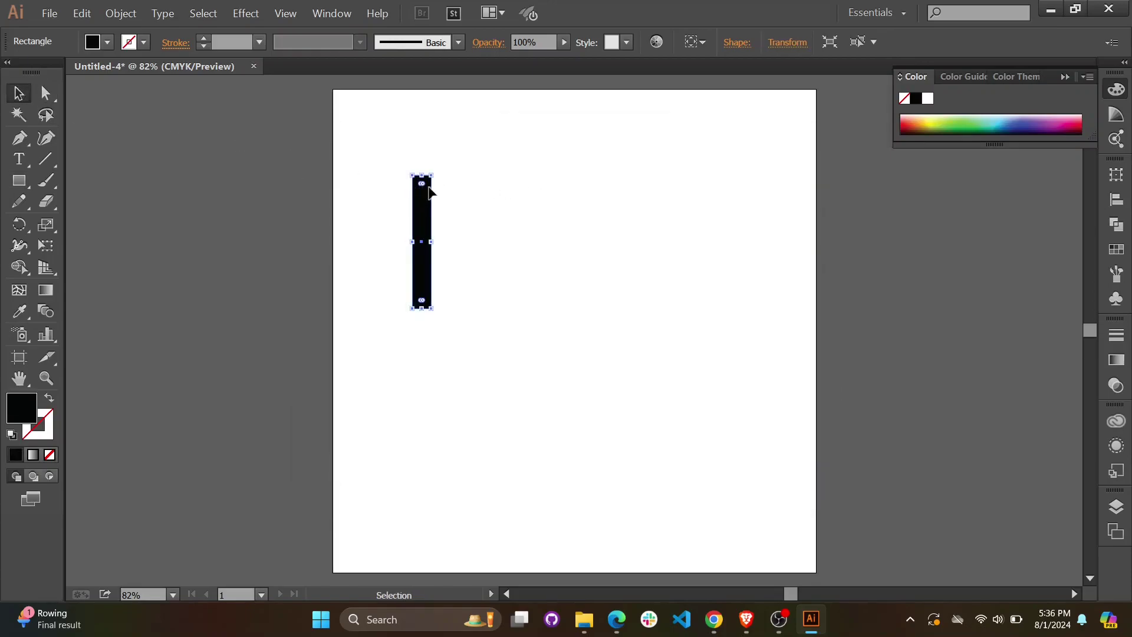
left_click_drag(454, 179, 474, 201)
left_click(427, 178)
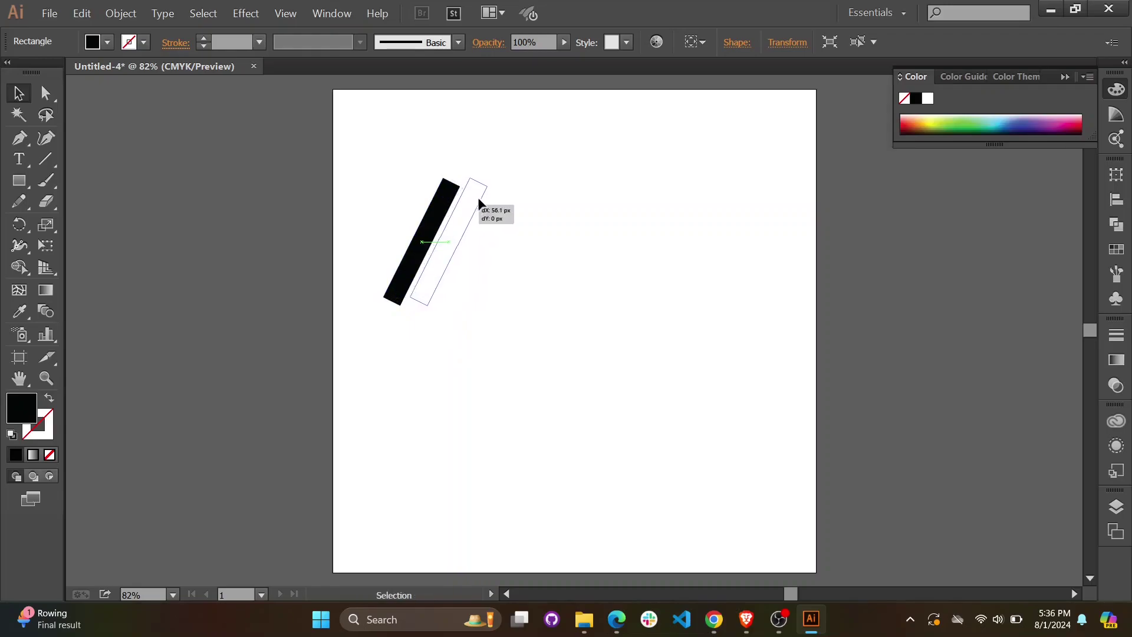
Reflect the copied bar across the vertical axis and move it so both bars cross at the top as an inverted V
right_click(475, 202)
mouse_move(519, 384)
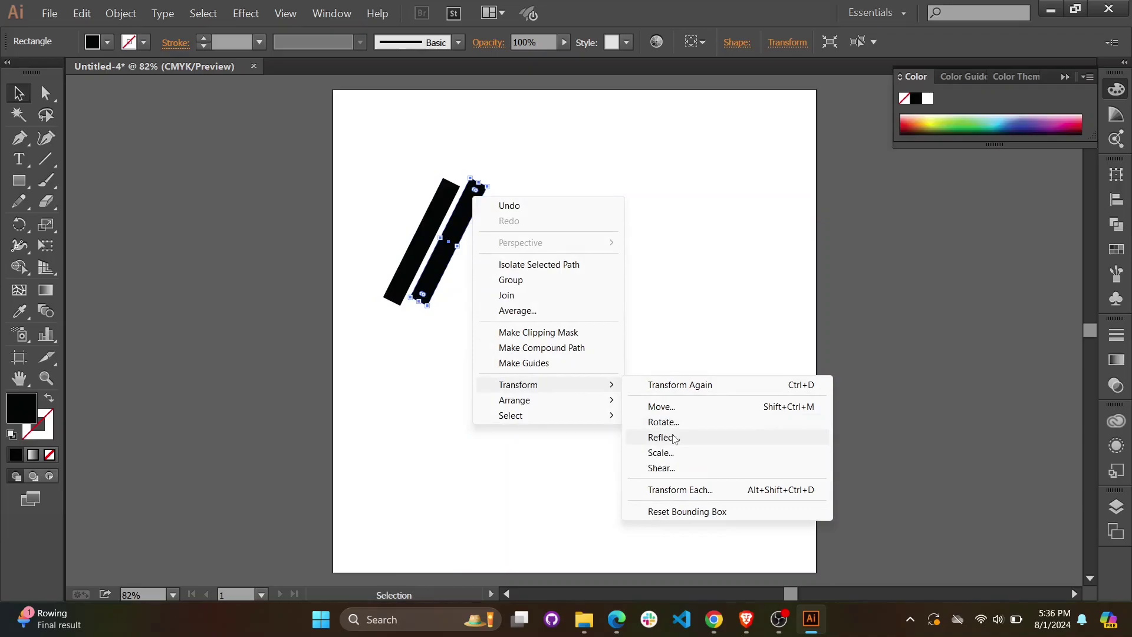
left_click(674, 438)
left_click(567, 421)
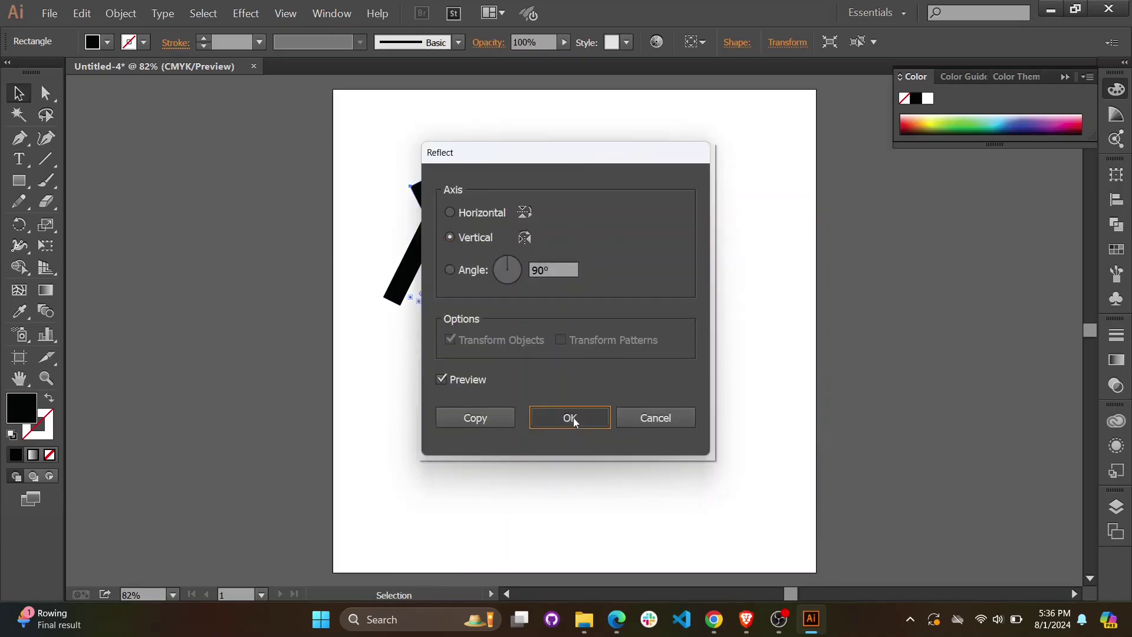
left_click_drag(437, 227, 456, 229)
left_click(486, 168)
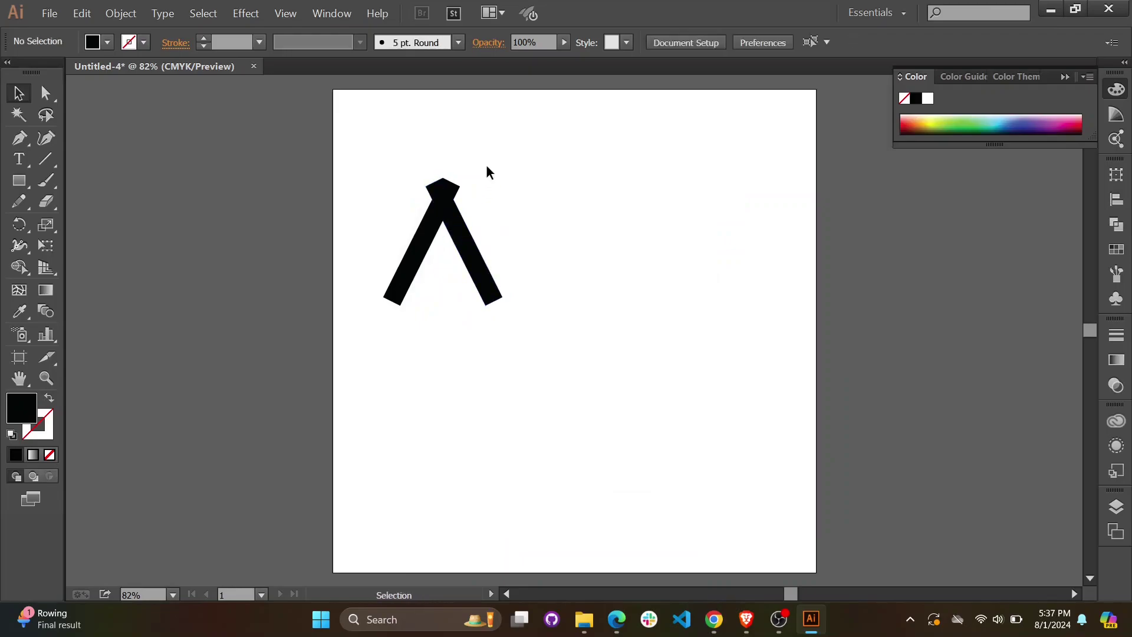
Align the left leg's top corner exactly with the right leg's top corner at the peak, working in outline view
left_click_drag(414, 161, 494, 212)
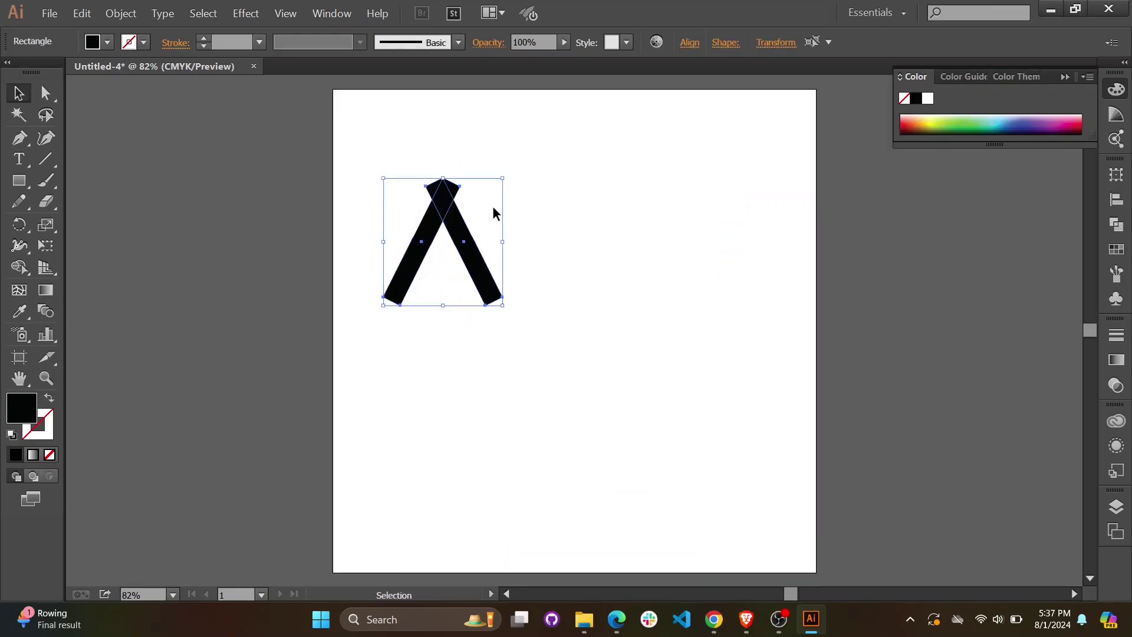
key("z")
left_click_drag(430, 169, 497, 255)
scroll(437, 186, "up", 2)
left_click_drag(410, 172, 497, 218)
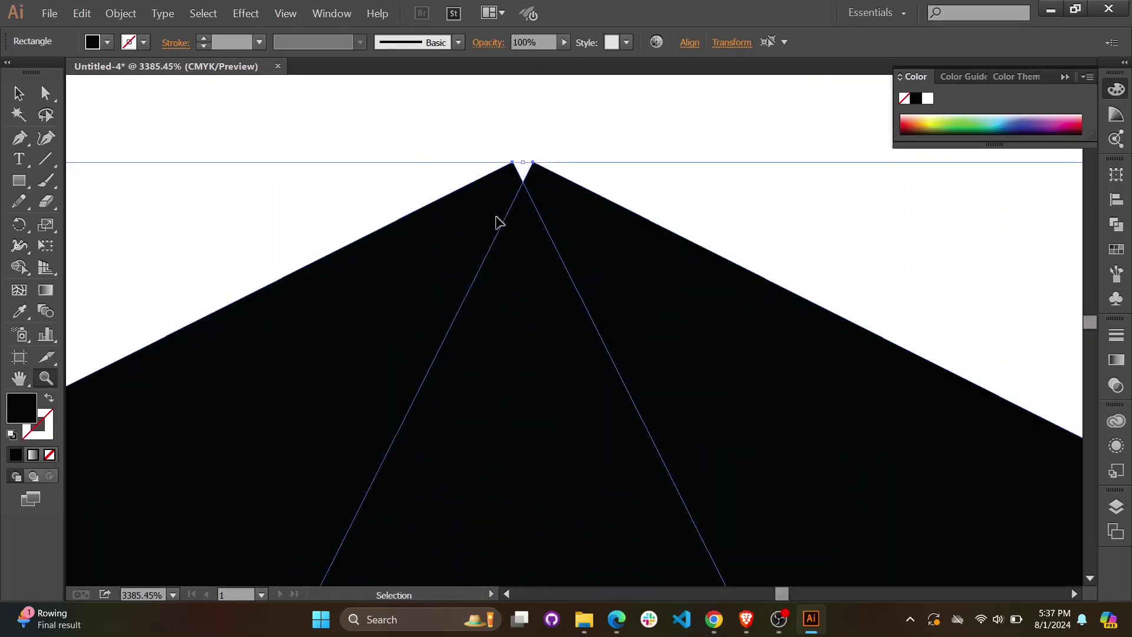
key("ctrl+y")
left_click(18, 92)
left_click(535, 164)
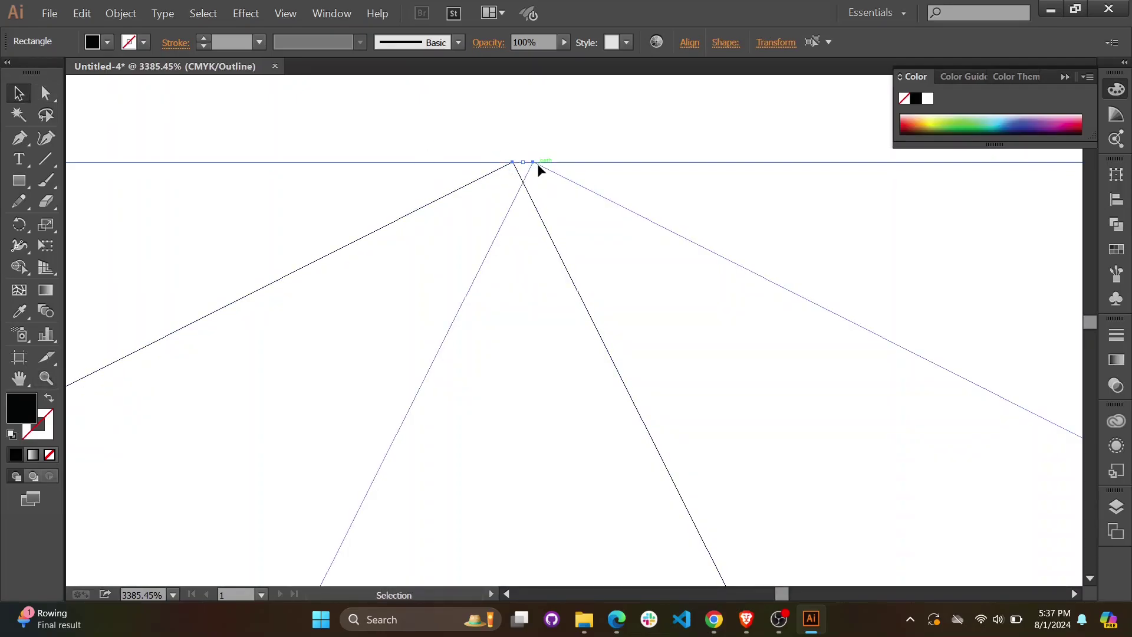
left_click_drag(540, 164, 524, 163)
left_click(536, 141)
left_click(536, 165)
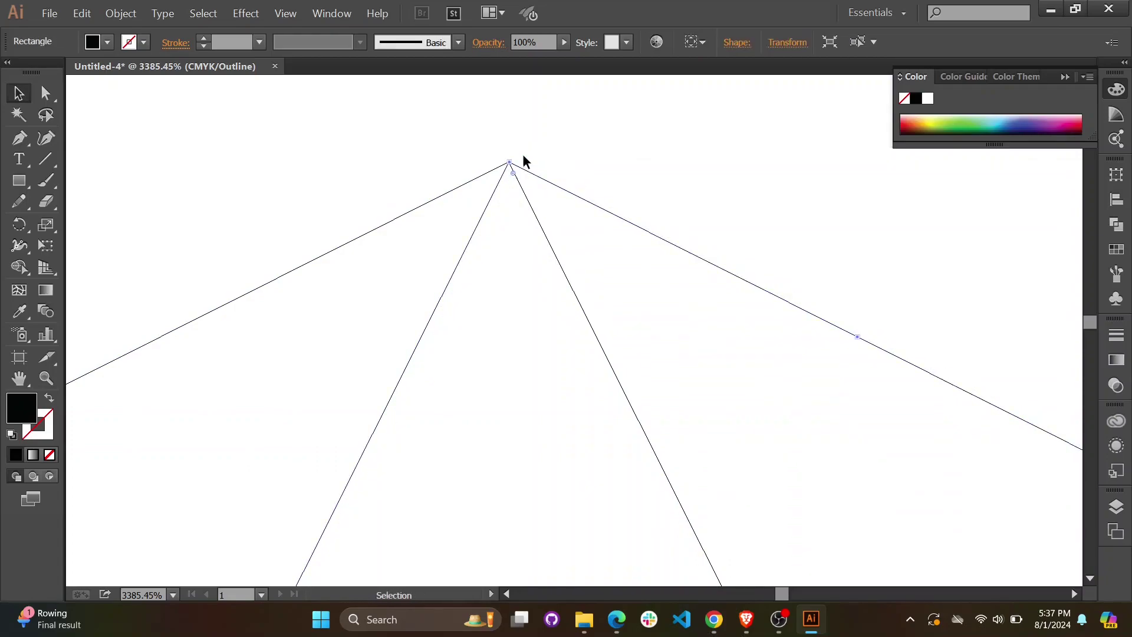
left_click(525, 148)
key("ctrl+y")
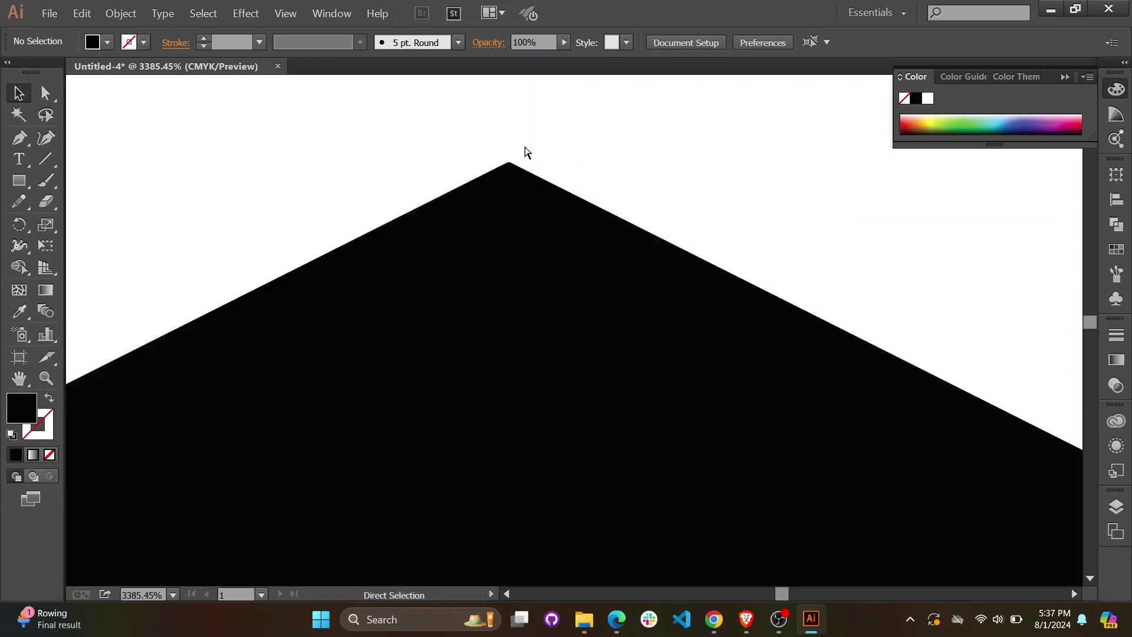
Remove the two corner pieces protruding beside the peak of the crossed bars with the Shape Builder tool
key("ctrl+minus")
key("ctrl+minus")
key("ctrl+minus")
key("ctrl+minus")
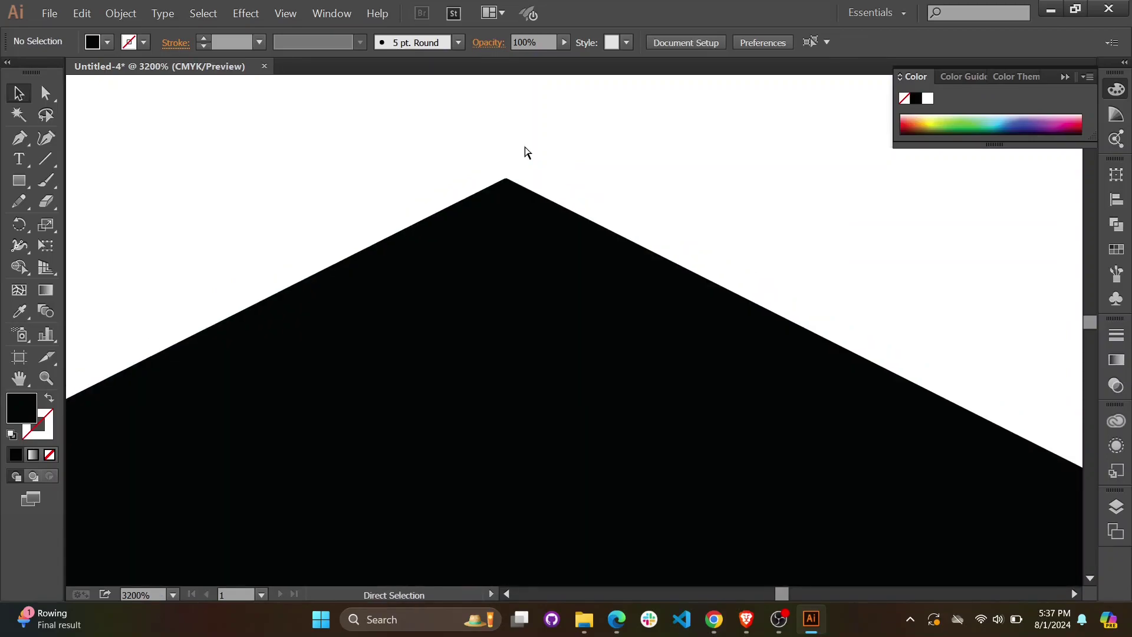
key("ctrl+minus")
key("ctrl+minus")
key("ctrl+minus")
key("ctrl+minus")
key("ctrl+minus")
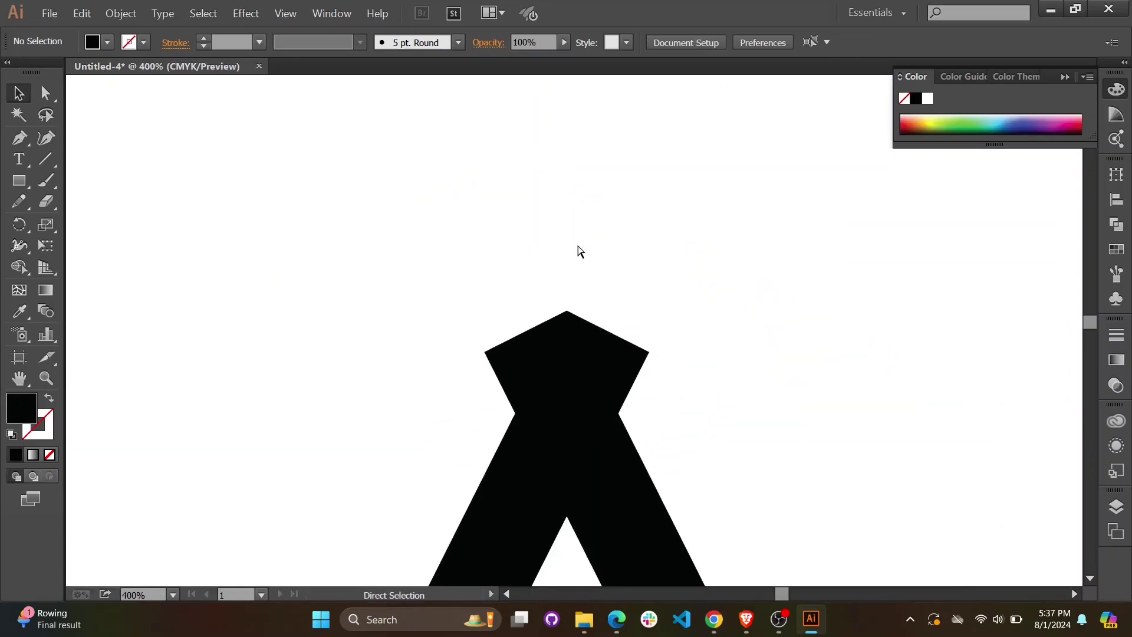
scroll(631, 307, "down", 4)
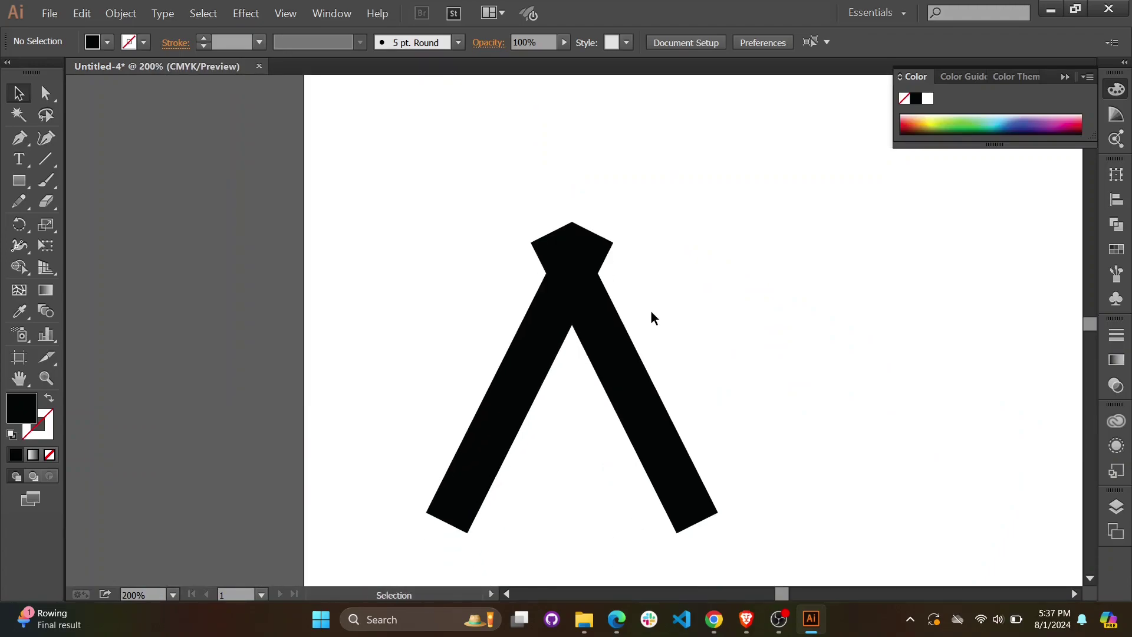
left_click_drag(445, 273, 671, 296)
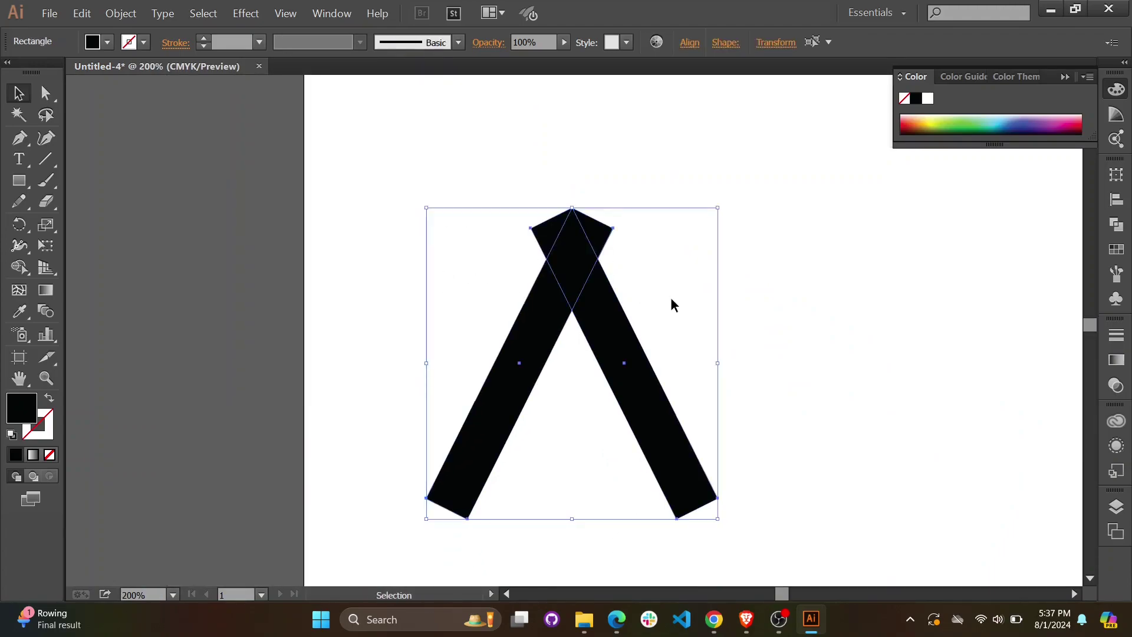
left_click(19, 268)
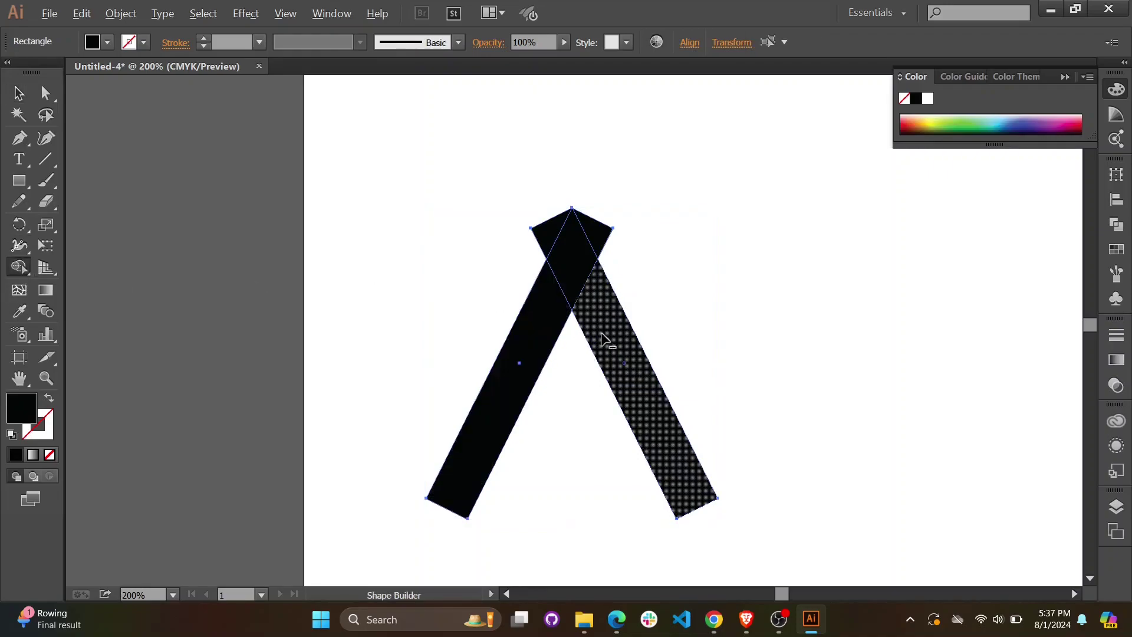
left_click(540, 236, "alt")
key("v")
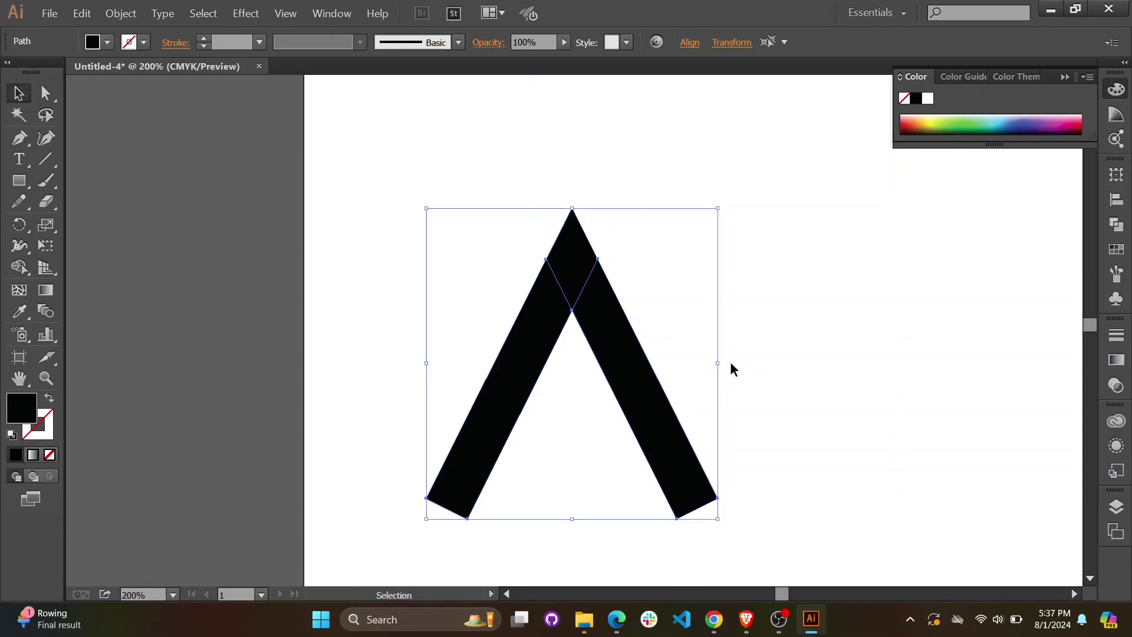
left_click(770, 371)
Draw a horizontal line from the right leg's outer bottom corner past the left leg, and nudge it right to cross both legs
left_click(48, 160)
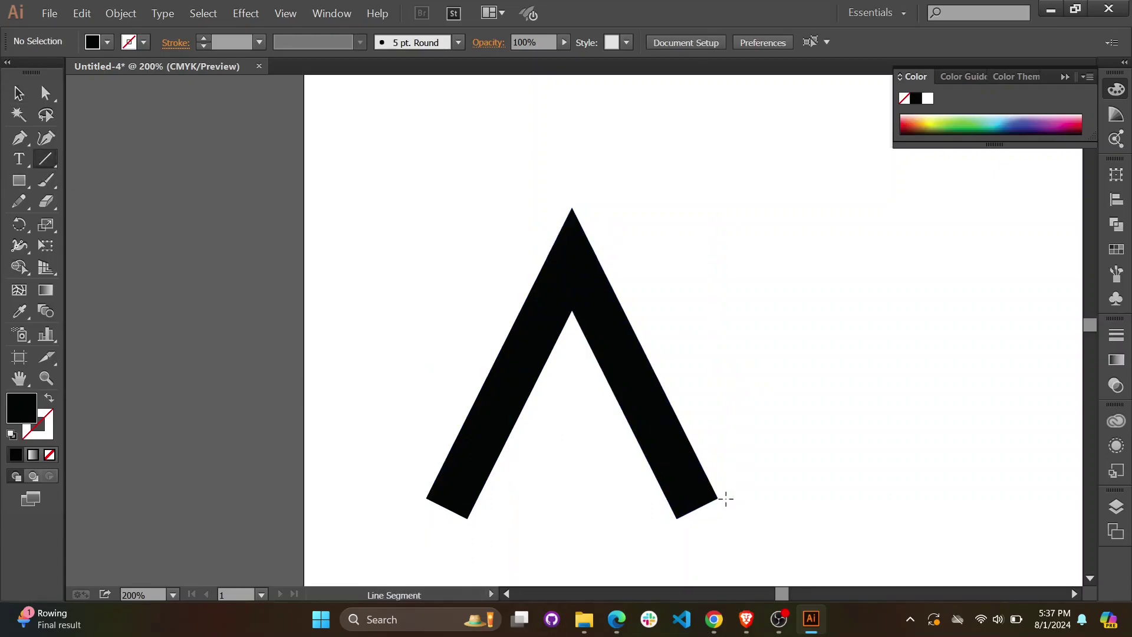
left_click_drag(720, 497, 376, 478)
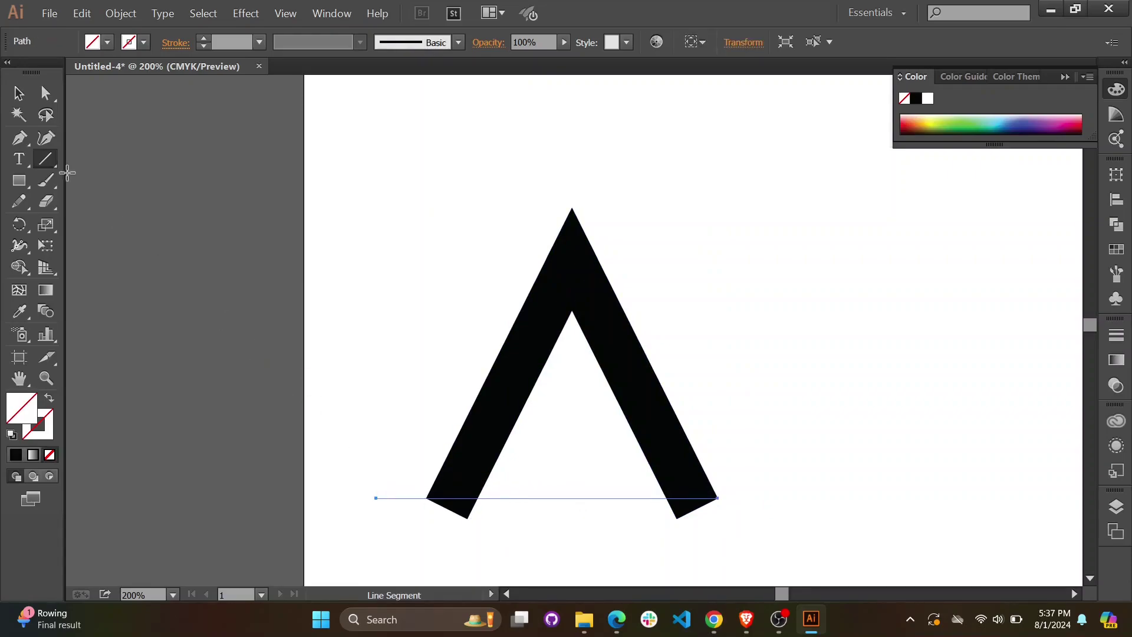
left_click(19, 93)
key("Right")
key("Right")
key("Right")
key("Right")
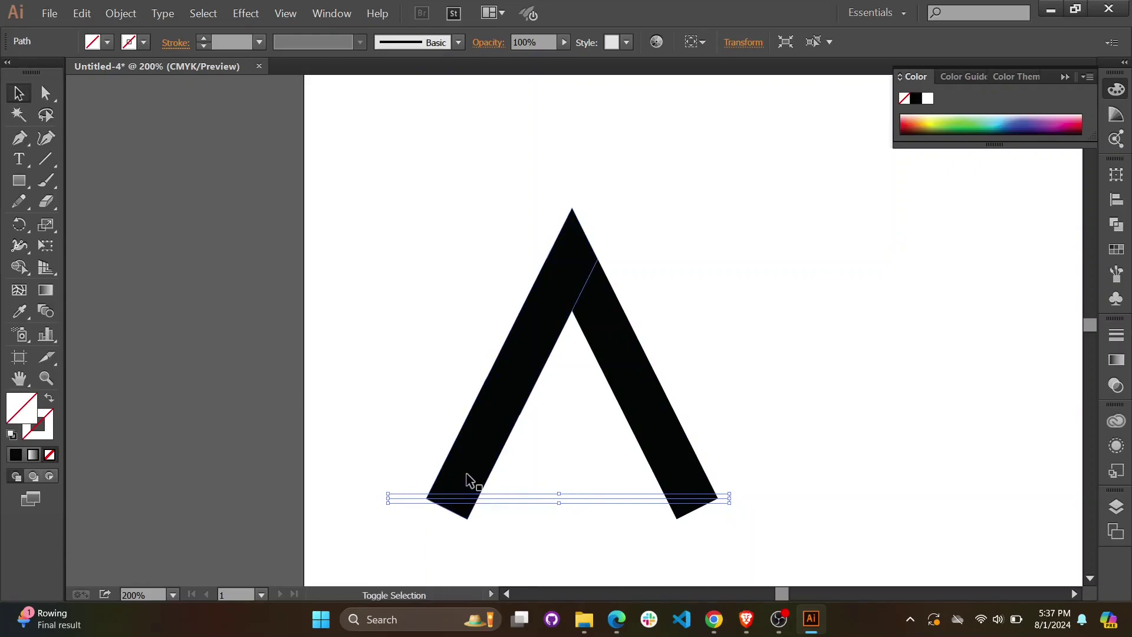
Merge the two legs and the peak piece into one inverted V shape with the Shape Builder tool
left_click(649, 209)
left_click_drag(523, 186, 634, 364)
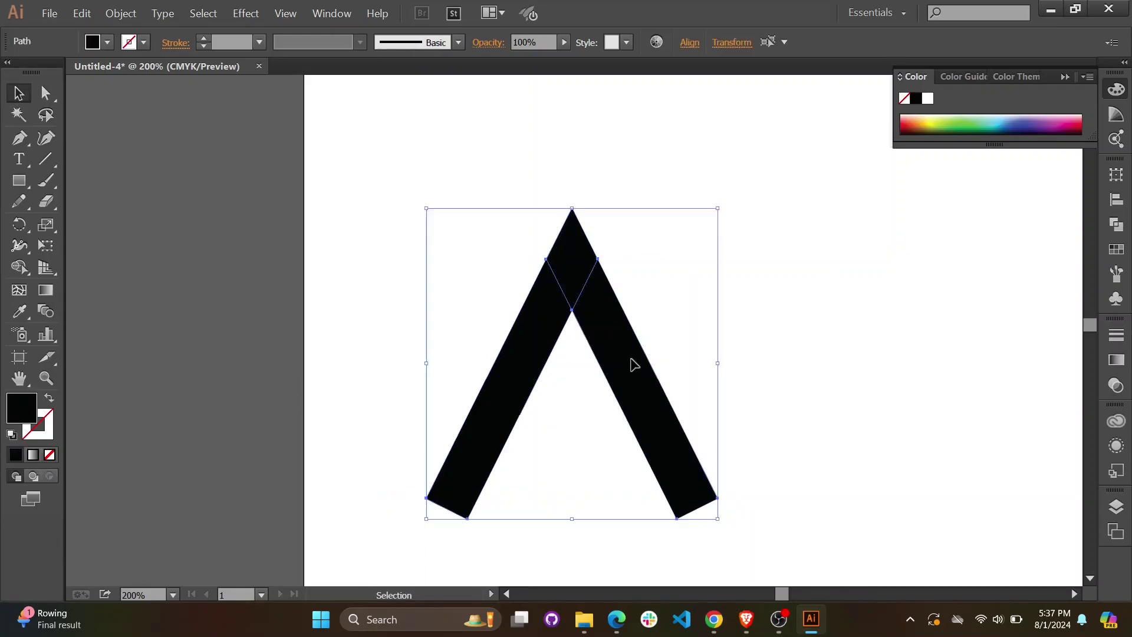
left_click(19, 266)
mouse_move(613, 344)
left_mouse_down()
mouse_move(575, 263)
mouse_move(547, 315)
left_mouse_up()
left_click(19, 94)
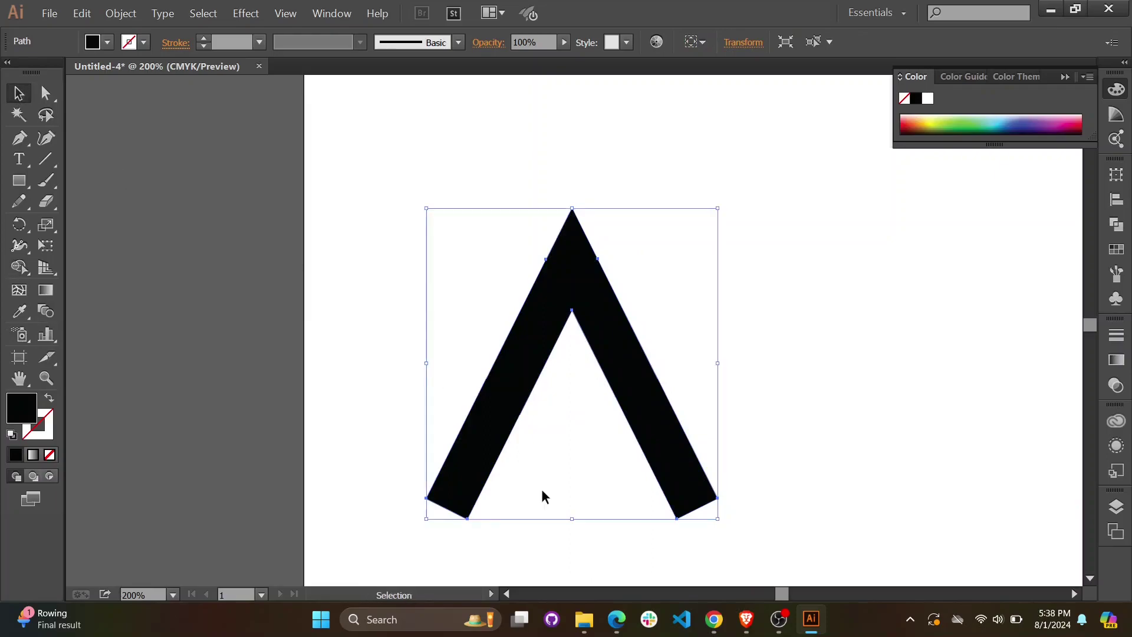
left_click(385, 484)
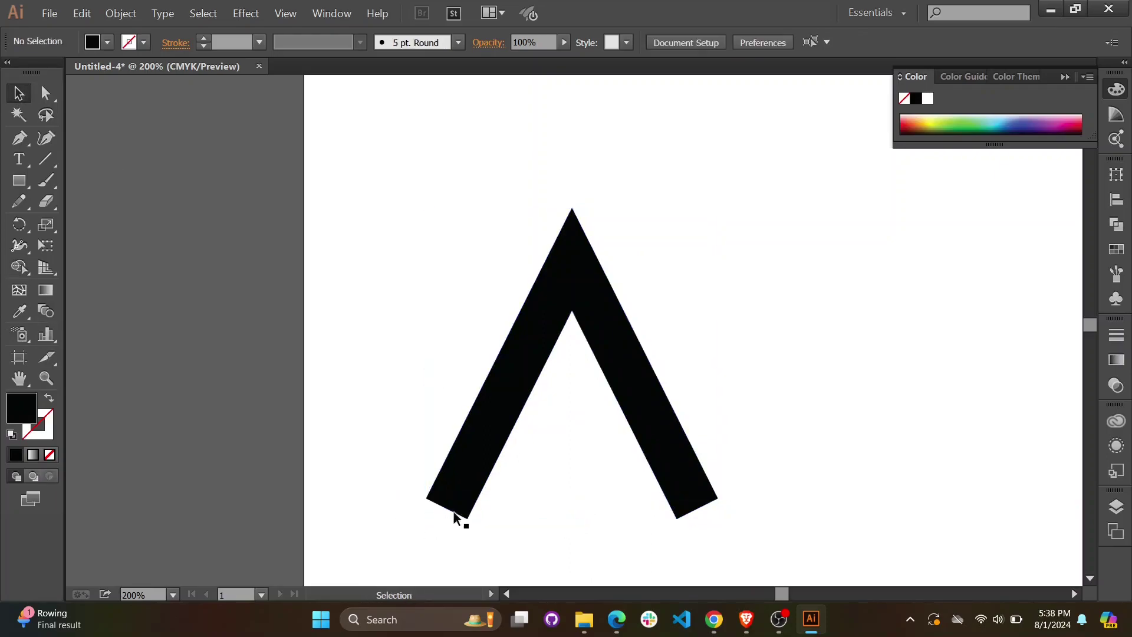
Divide the inverted V along the horizontal line with Pathfinder and ungroup the resulting pieces
left_click_drag(399, 531, 401, 532)
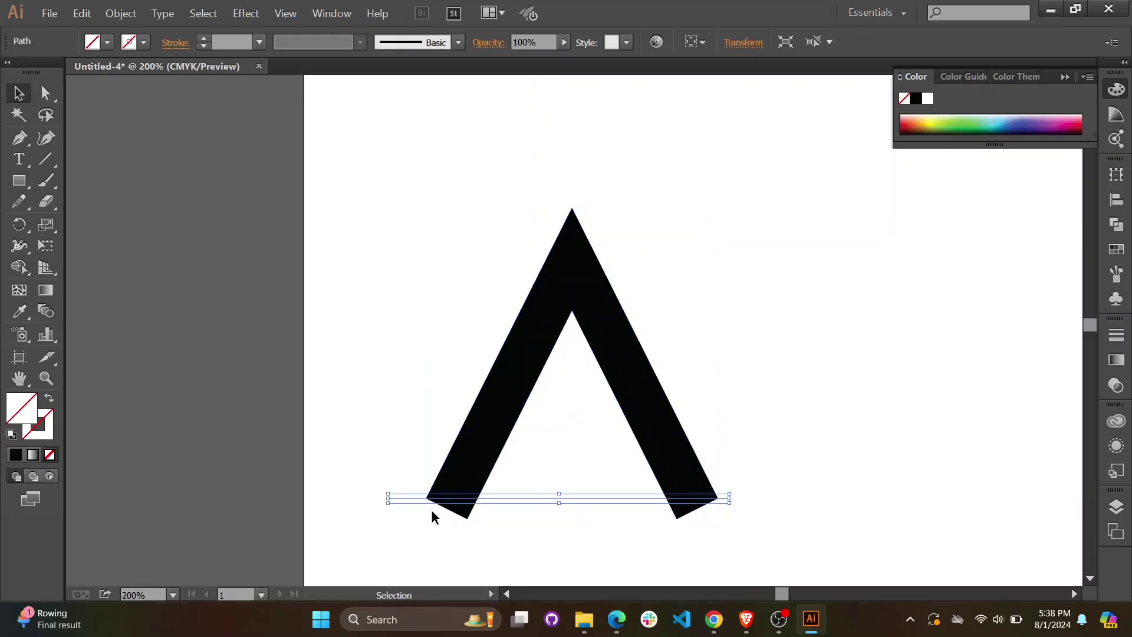
left_click(498, 417, "shift")
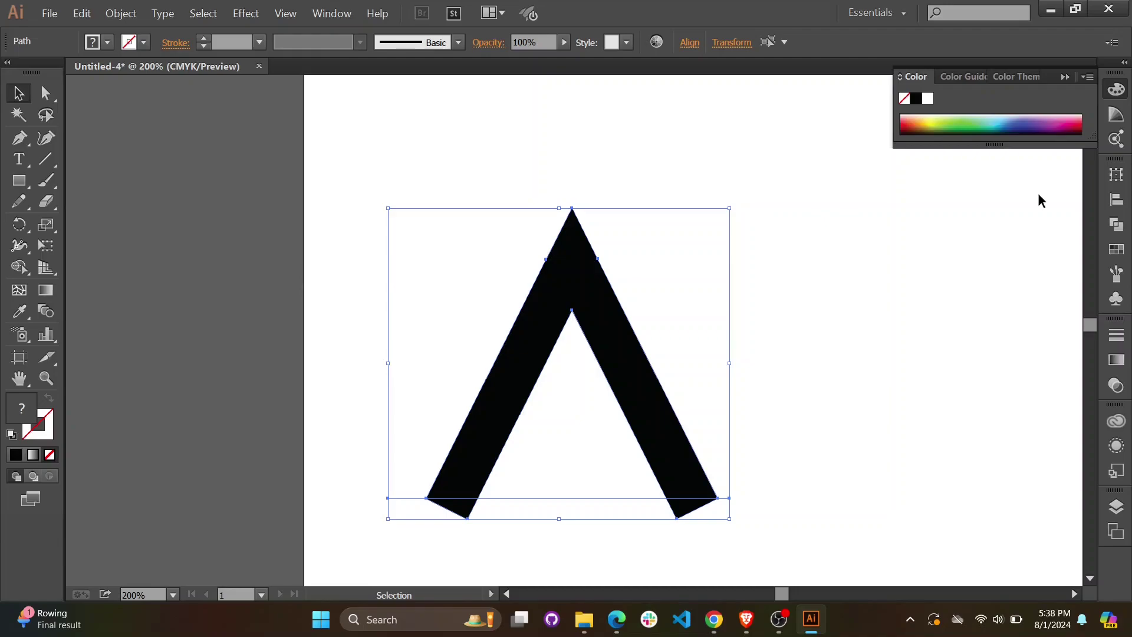
left_click(1116, 224)
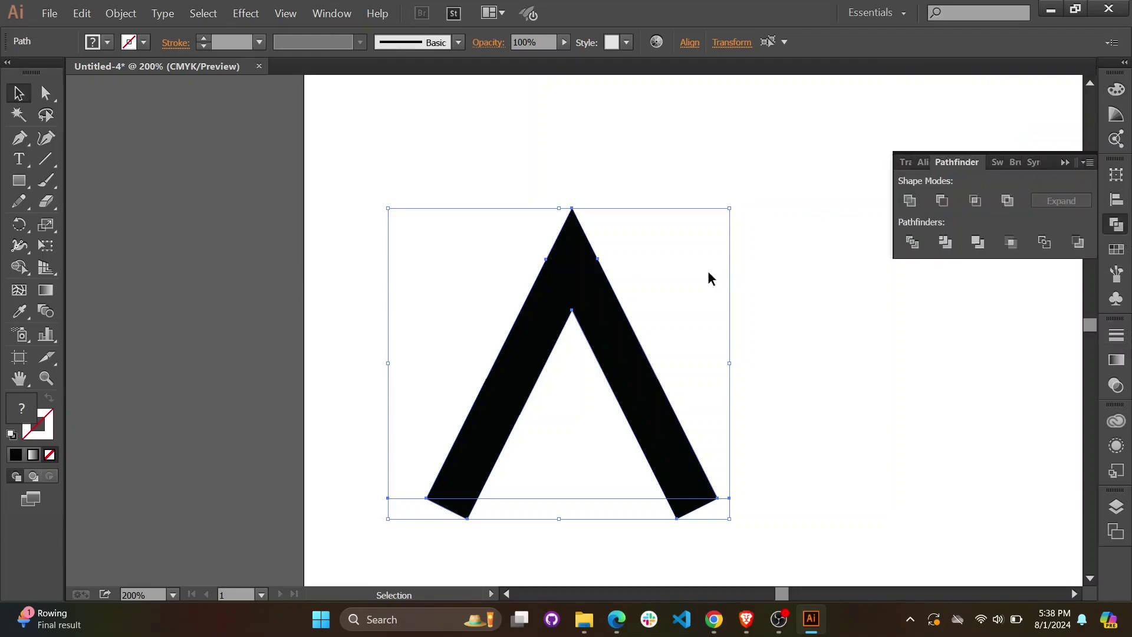
left_click(943, 201)
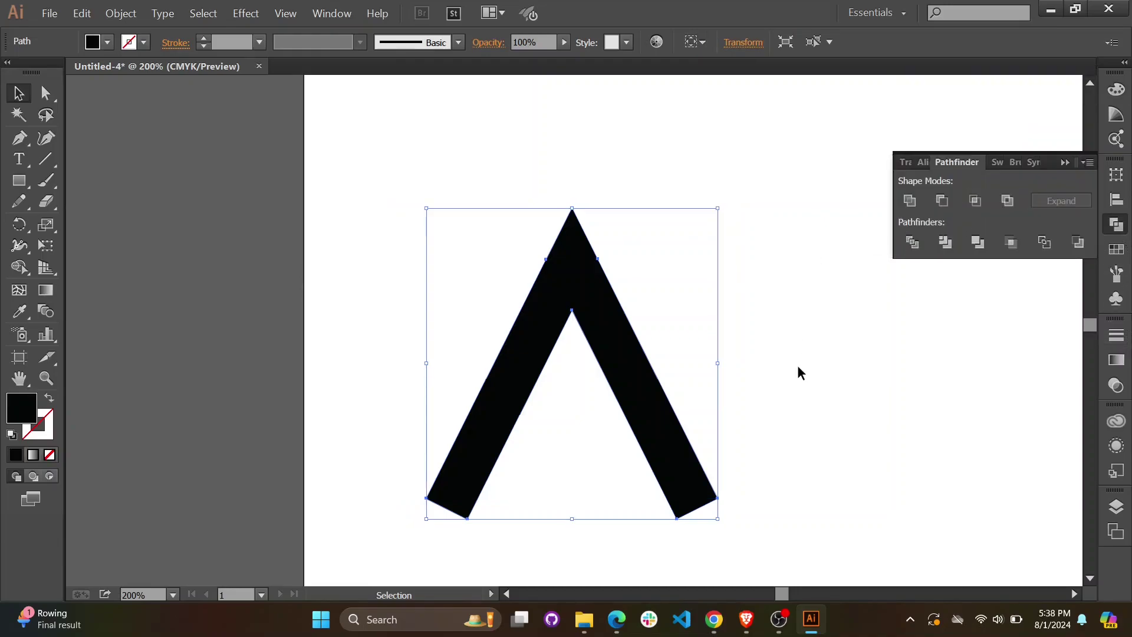
key("ctrl+z")
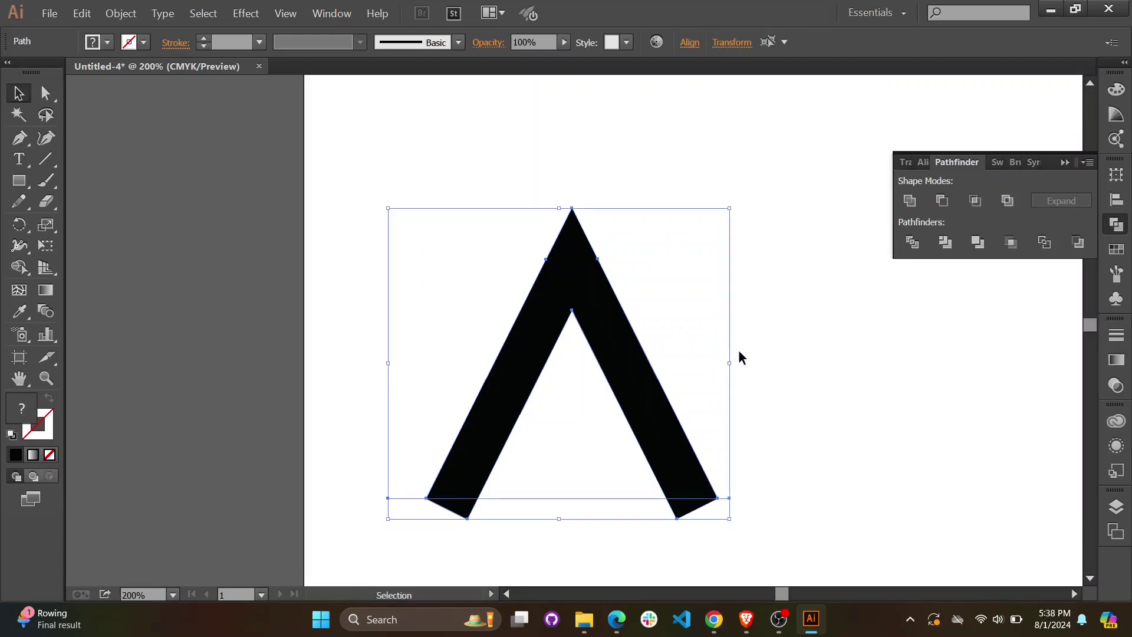
left_click(918, 244)
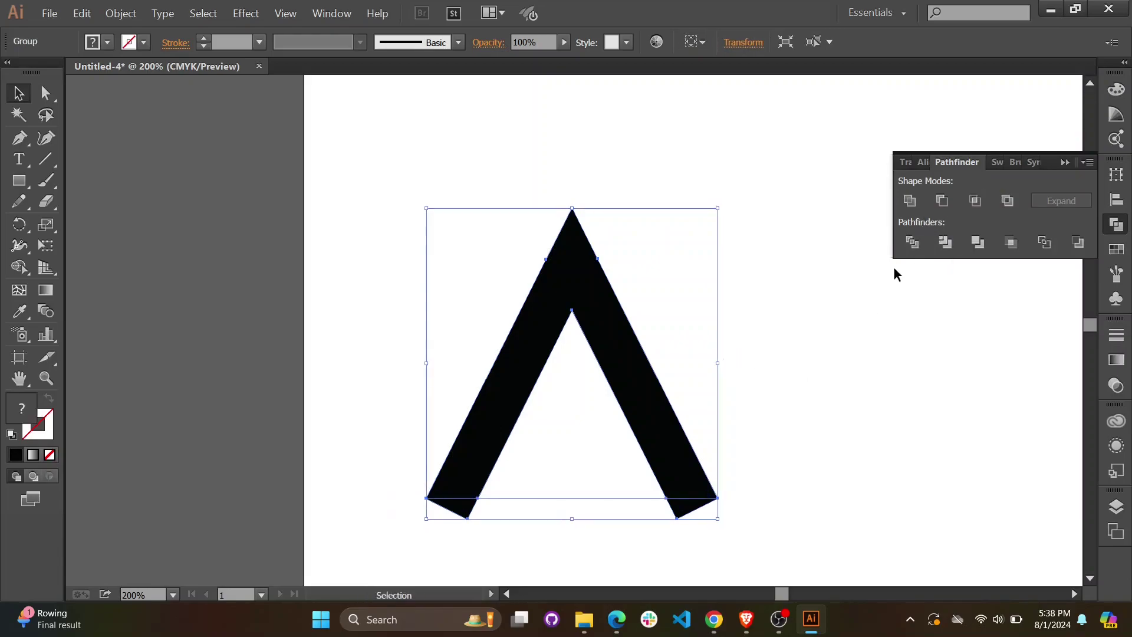
left_click(1065, 163)
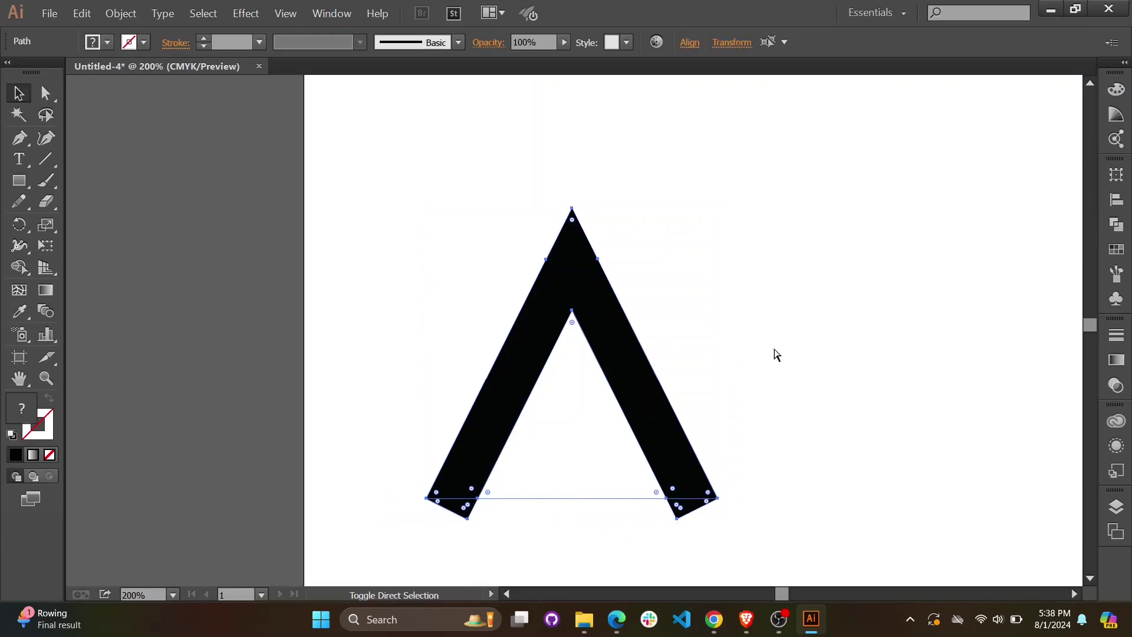
Delete the slanted pieces below the cut line on both legs to leave flat feet
left_click(742, 479)
left_click(690, 507)
key("Delete")
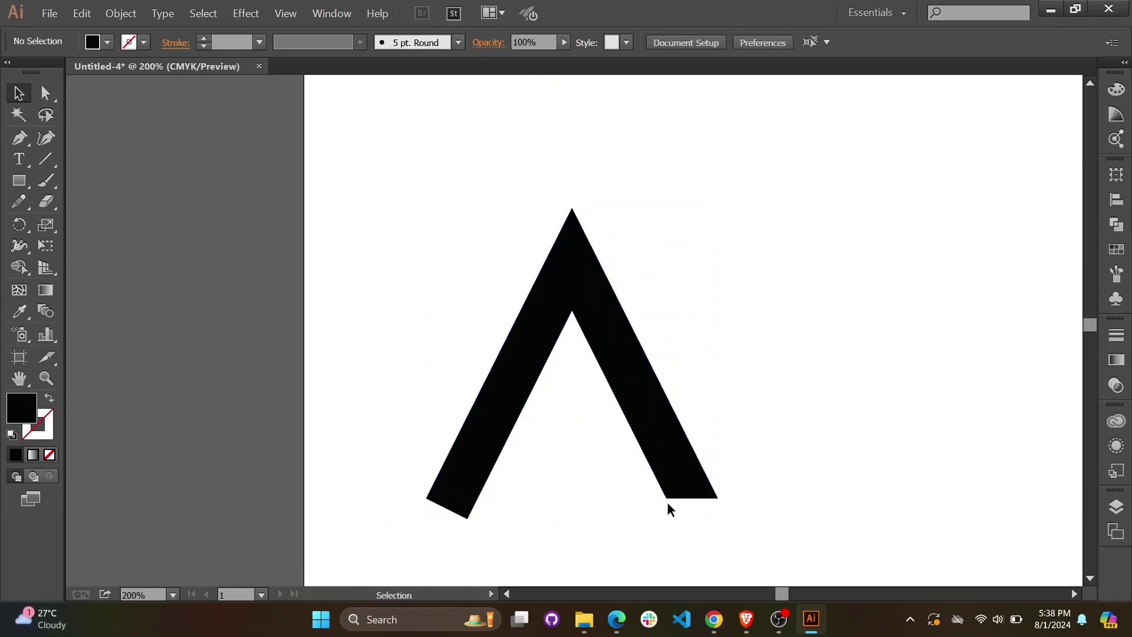
left_click(463, 510)
key("Delete")
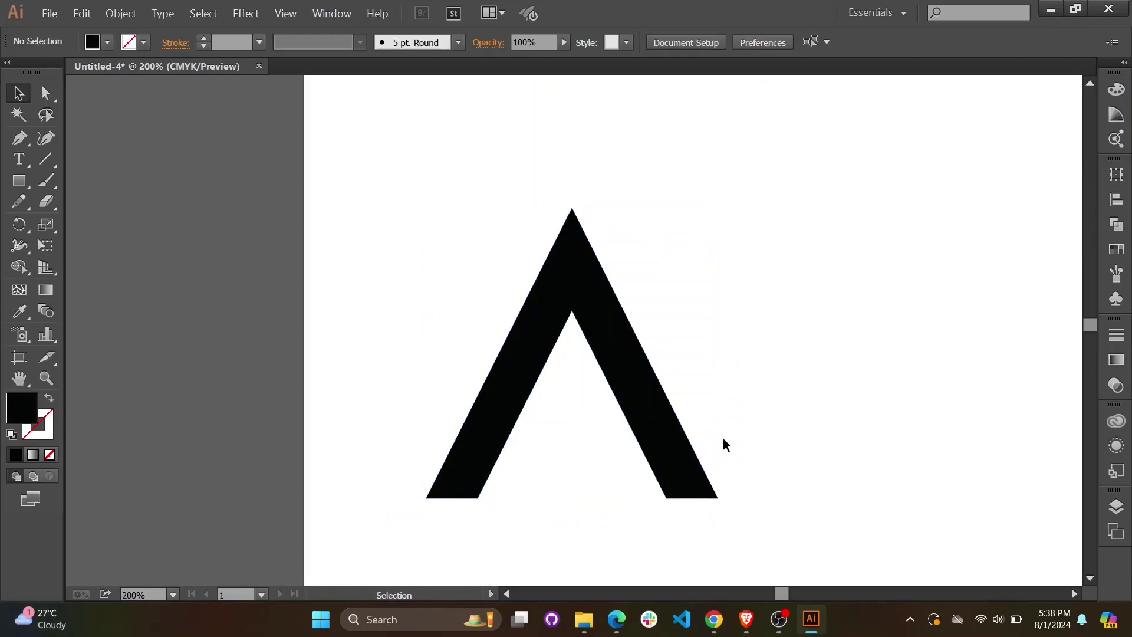
Duplicate the inverted V horizontally to the right twice at equal, overlapping spacing
left_click(561, 275)
left_click_drag(570, 272, 668, 273)
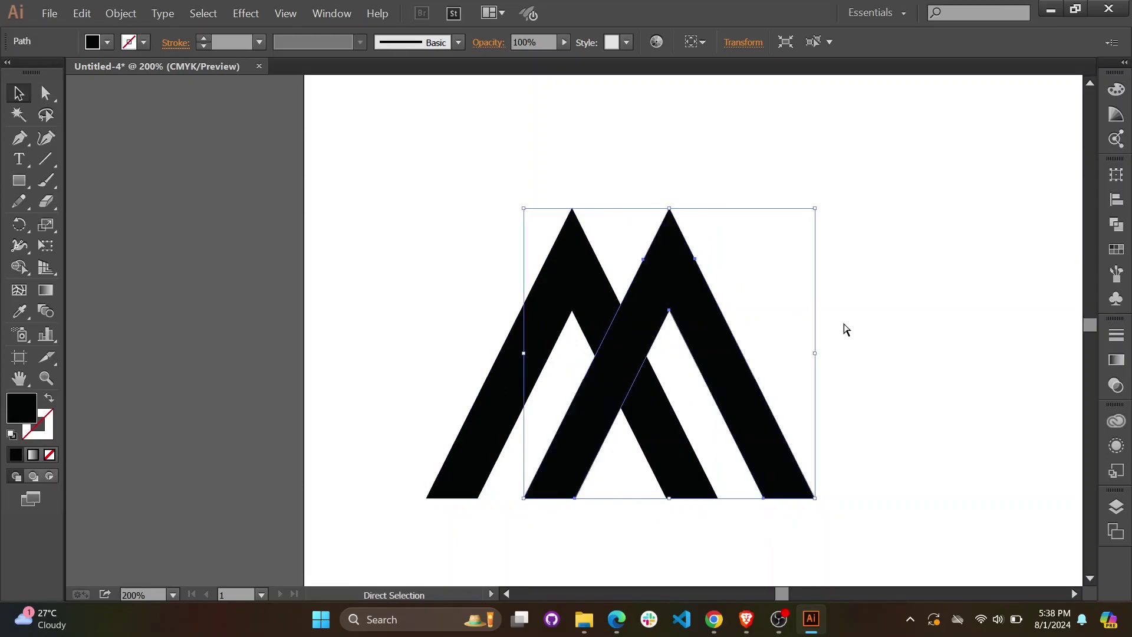
key("ctrl+d")
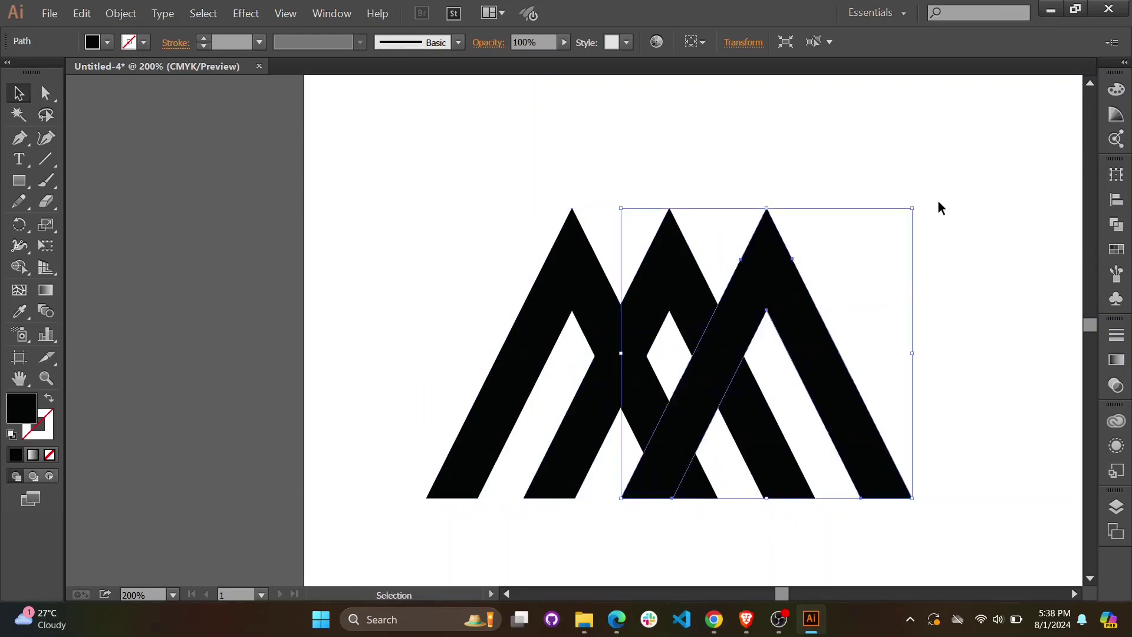
Nudge the right inverted V one step left and the left inverted V one step right so their inner feet cross closer together
left_click(930, 172)
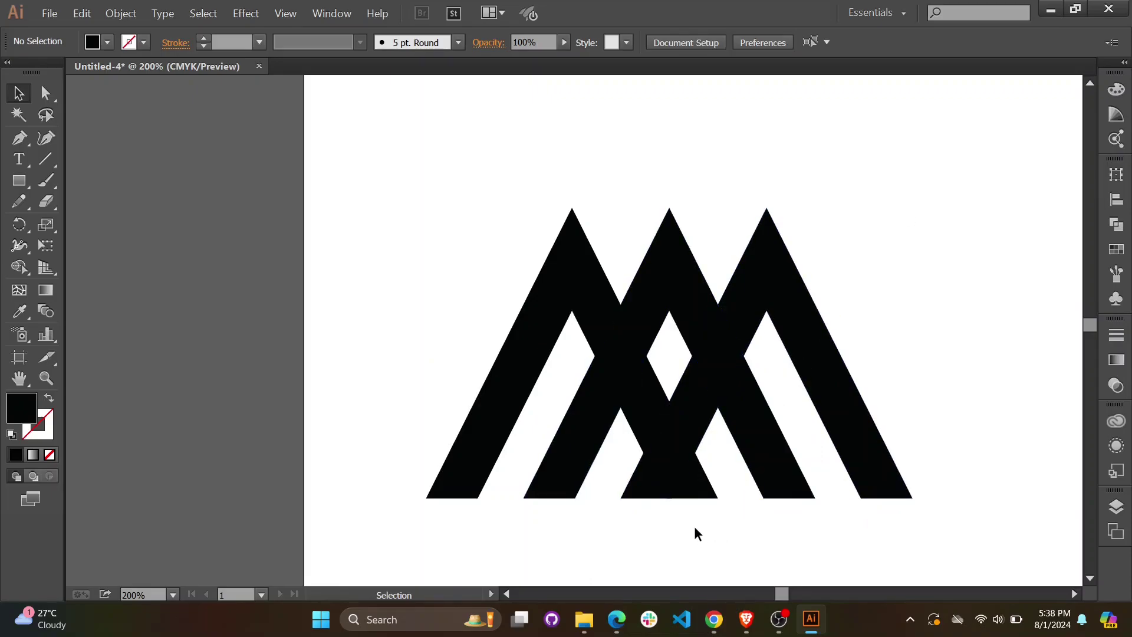
key("ctrl+plus")
key("ctrl+plus")
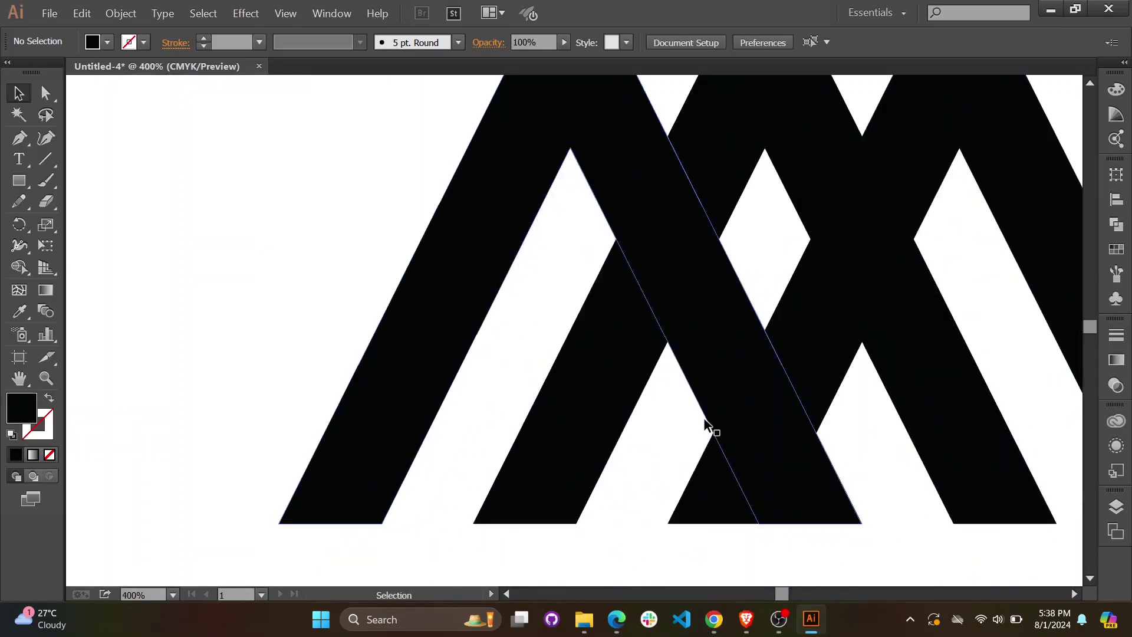
scroll(706, 422, "down", 3)
left_click_drag(810, 419, 725, 303)
key("ctrl+plus")
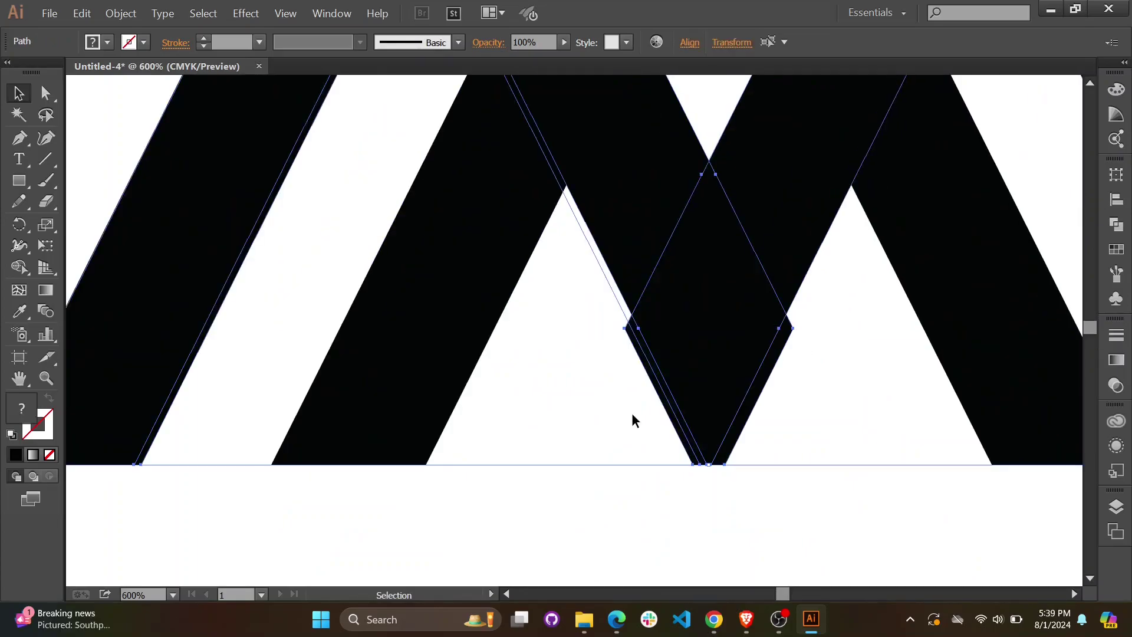
left_click(745, 487)
left_click(773, 213)
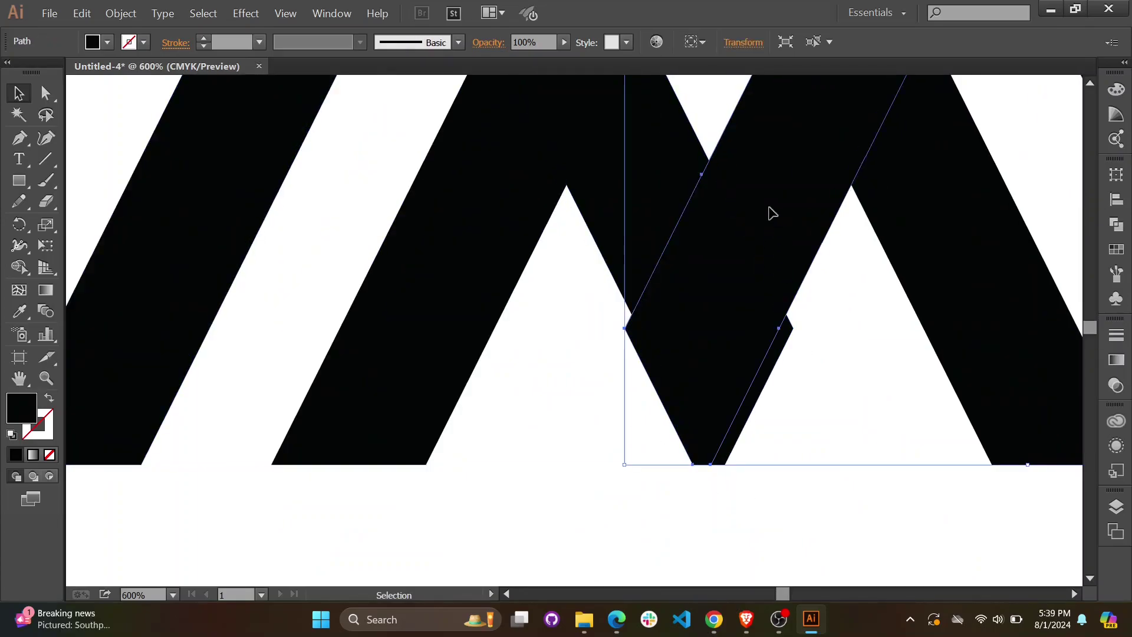
key("Left")
left_click(627, 151)
key("Right")
left_click(779, 509)
Remove the leftover slivers on both sides of the crossed centre feet with the Shape Builder tool, leaving a pointed tip
left_click_drag(779, 514, 588, 340)
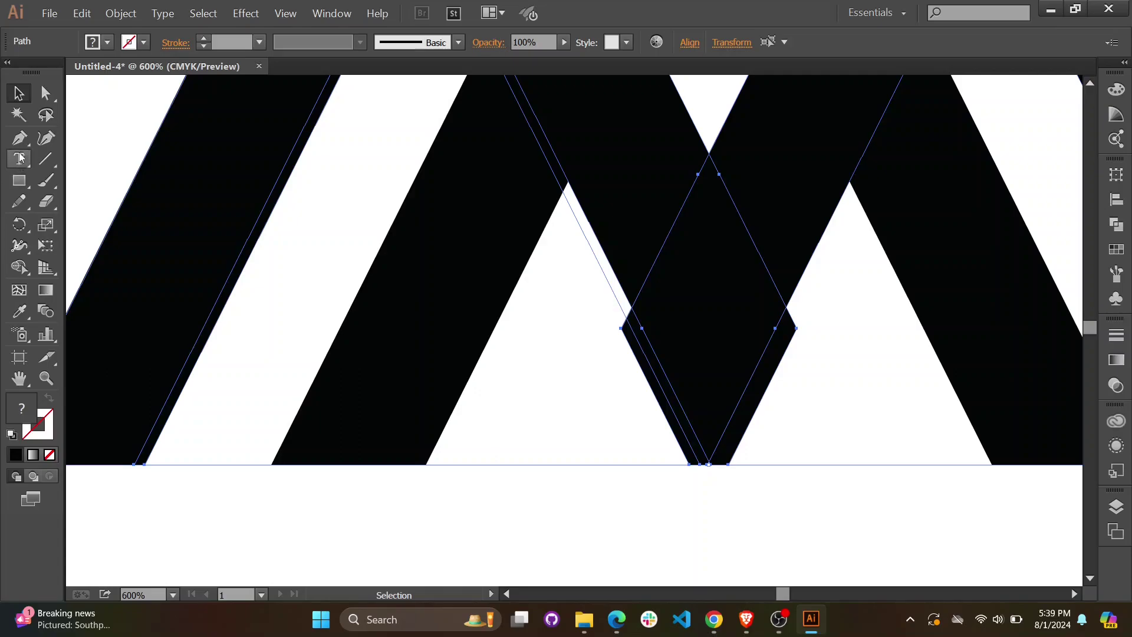
left_click(19, 266)
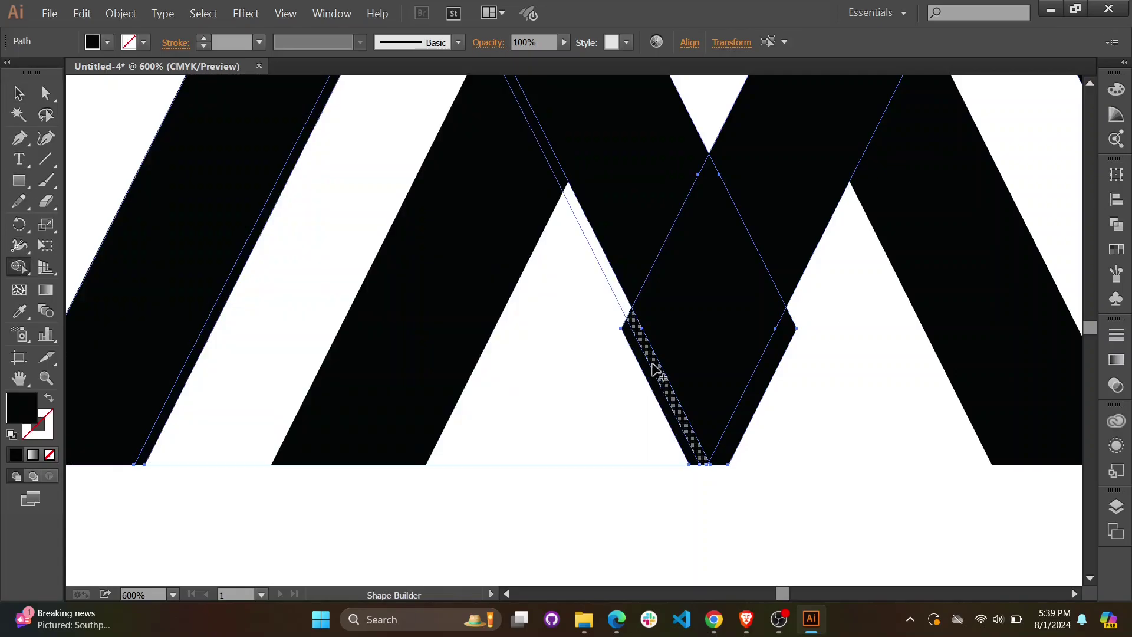
left_click(649, 374, "alt")
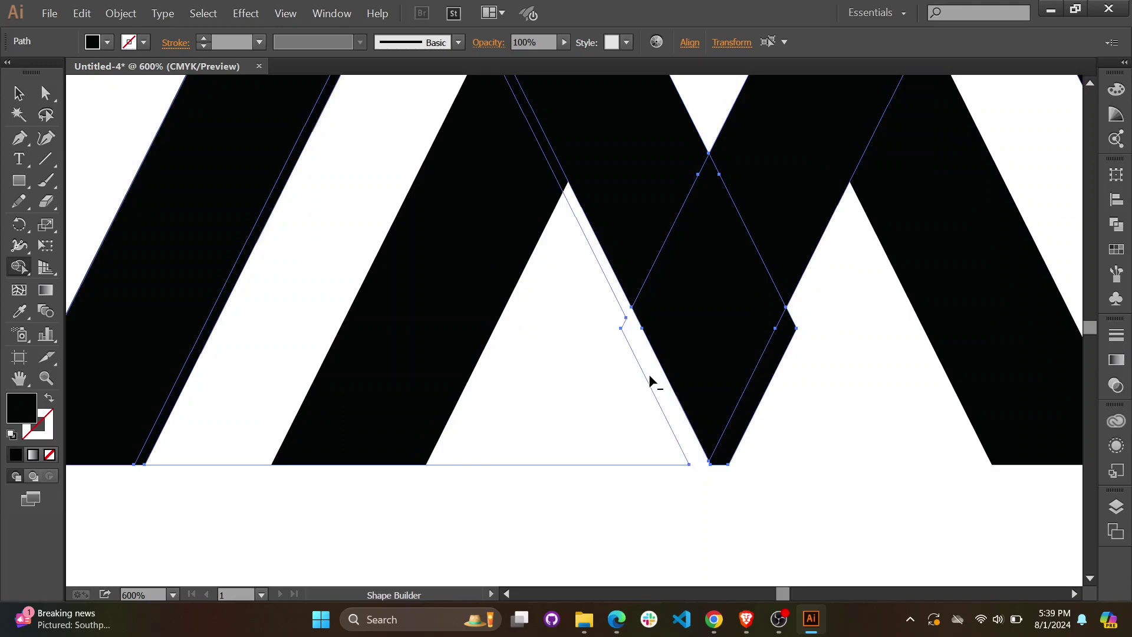
left_click(758, 382, "alt")
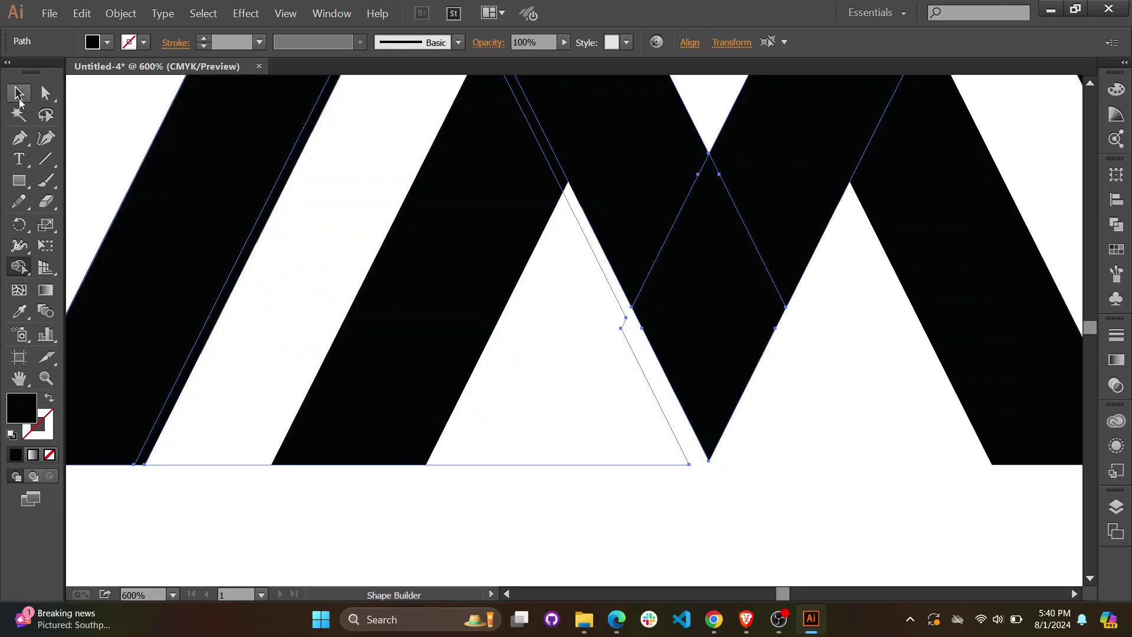
left_click(560, 322, "alt")
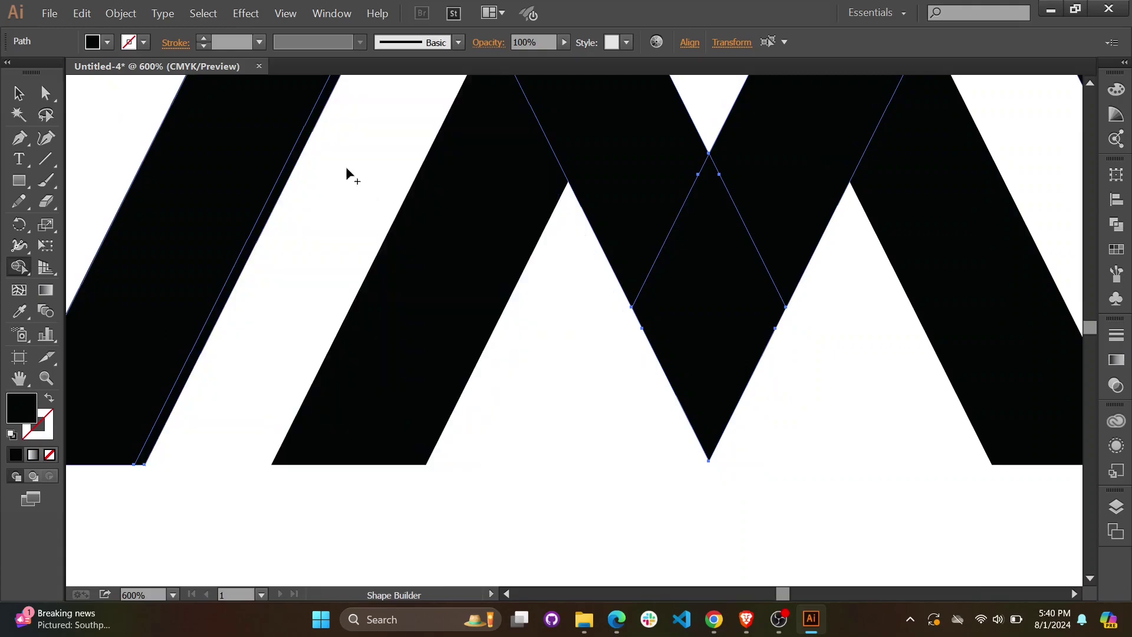
left_click(18, 93)
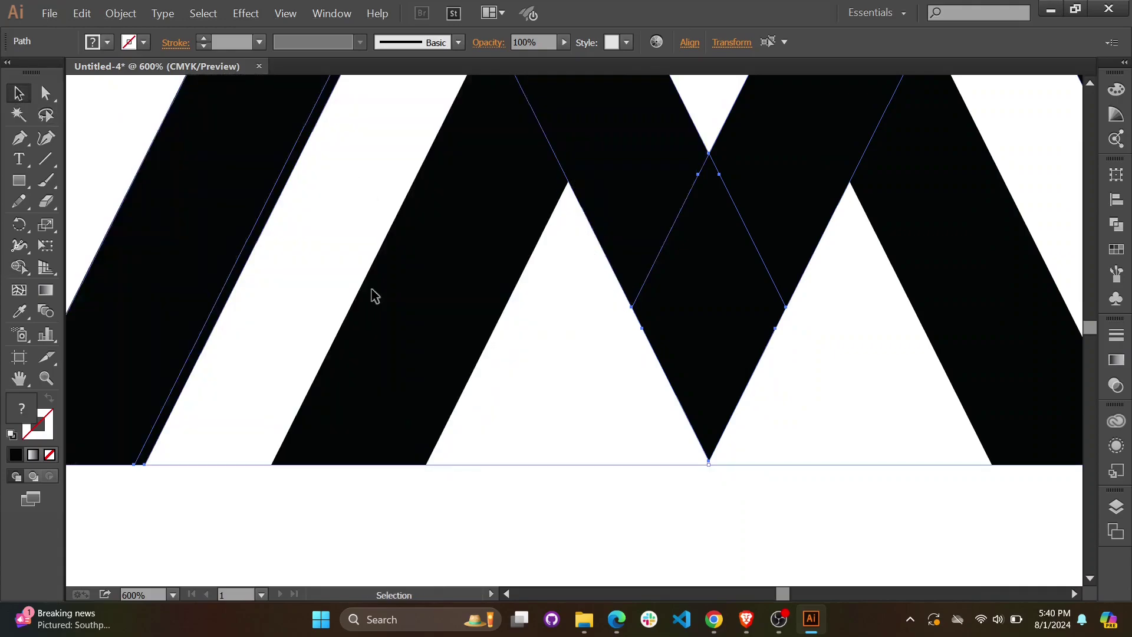
left_click(526, 522)
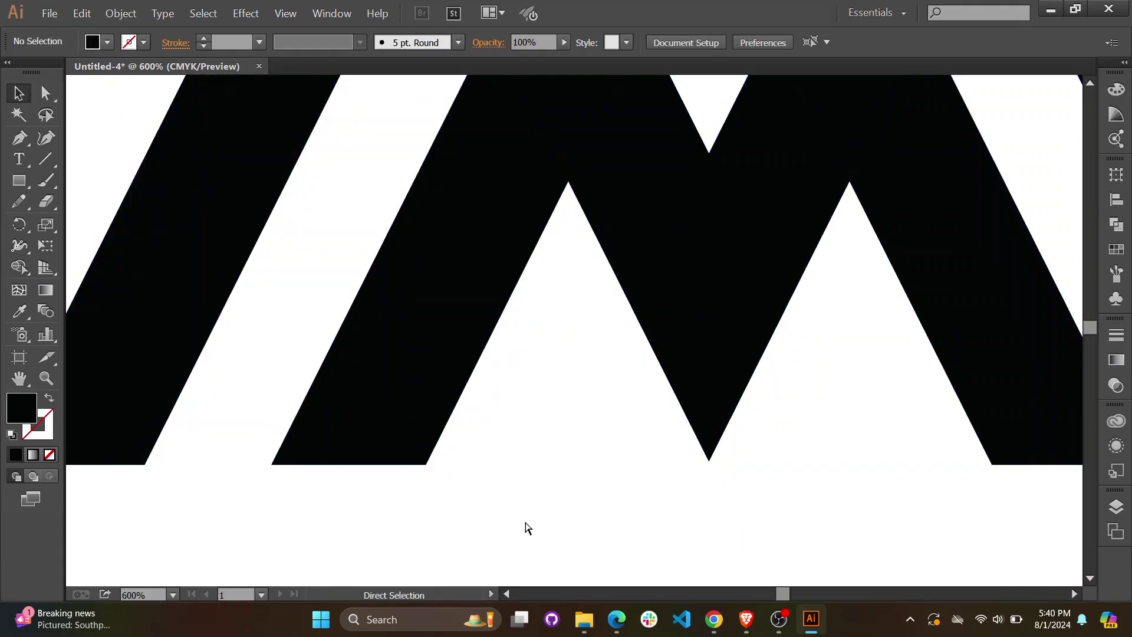
Select the whole logo and merge the left and right inverted Vs across their central crossing with the Shape Builder tool
key("ctrl+minus")
key("ctrl+minus")
key("ctrl+minus")
left_click_drag(428, 176, 823, 387)
key("a")
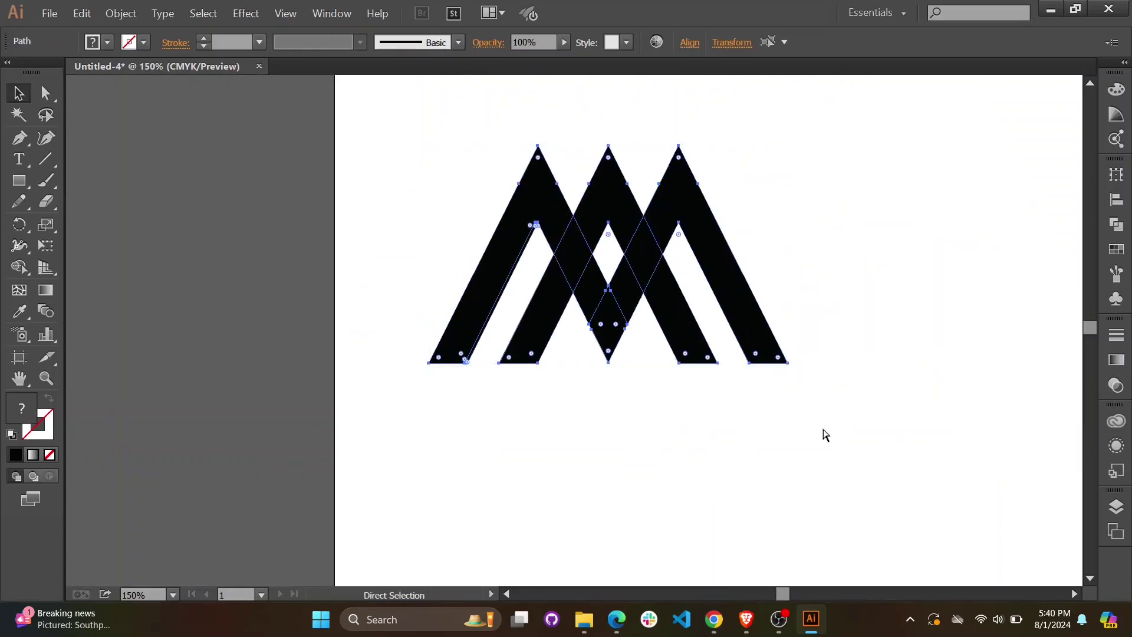
key("v")
left_click(643, 401)
left_click_drag(415, 155, 767, 394)
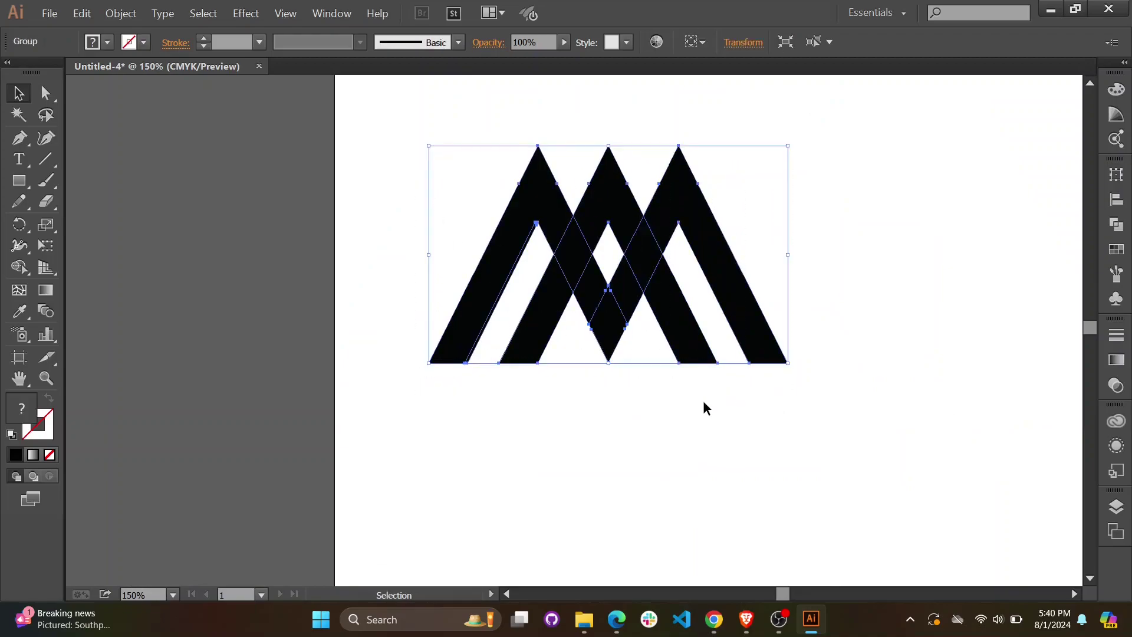
left_click(19, 273)
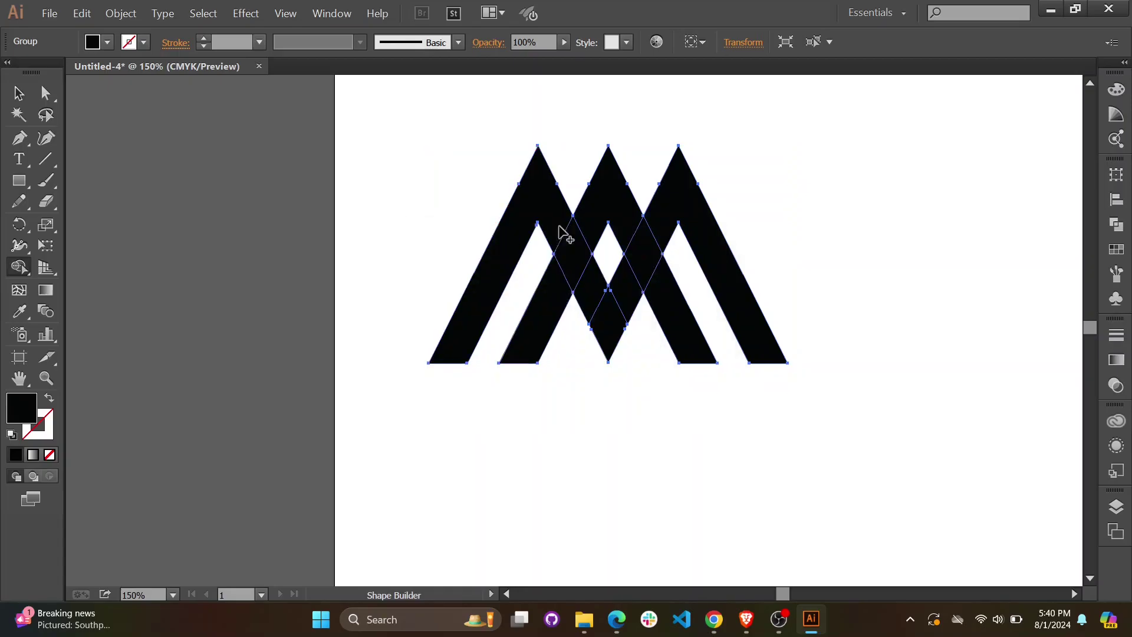
mouse_move(551, 223)
left_mouse_down()
mouse_move(597, 297)
mouse_move(612, 298)
mouse_move(638, 247)
left_mouse_up()
key("v")
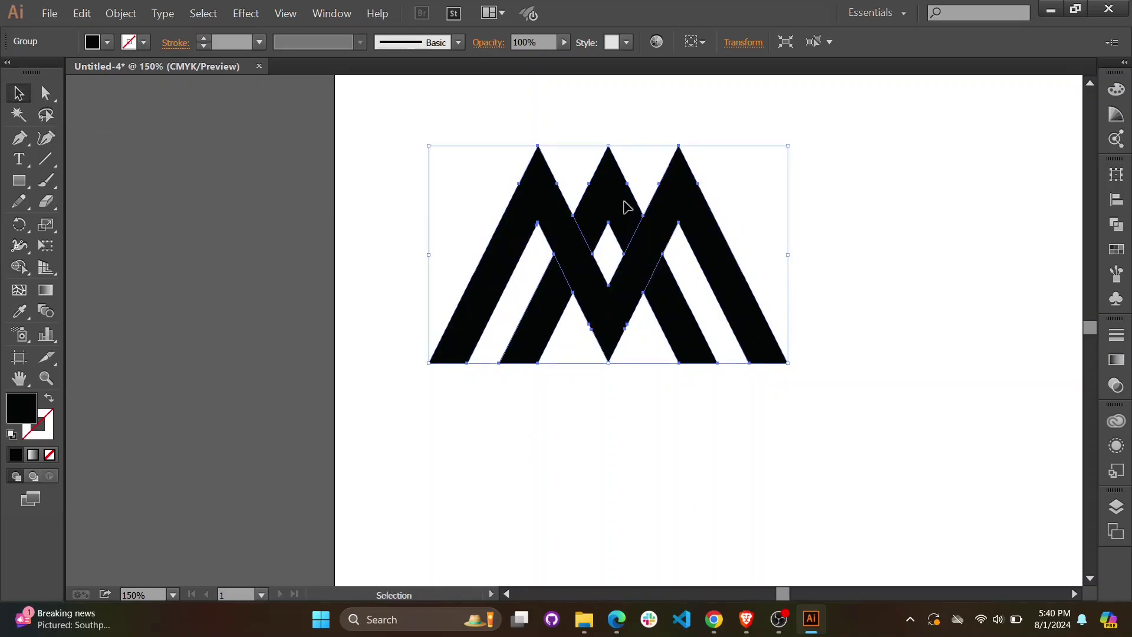
left_click(451, 139)
left_click_drag(401, 133, 861, 391)
left_click(19, 137)
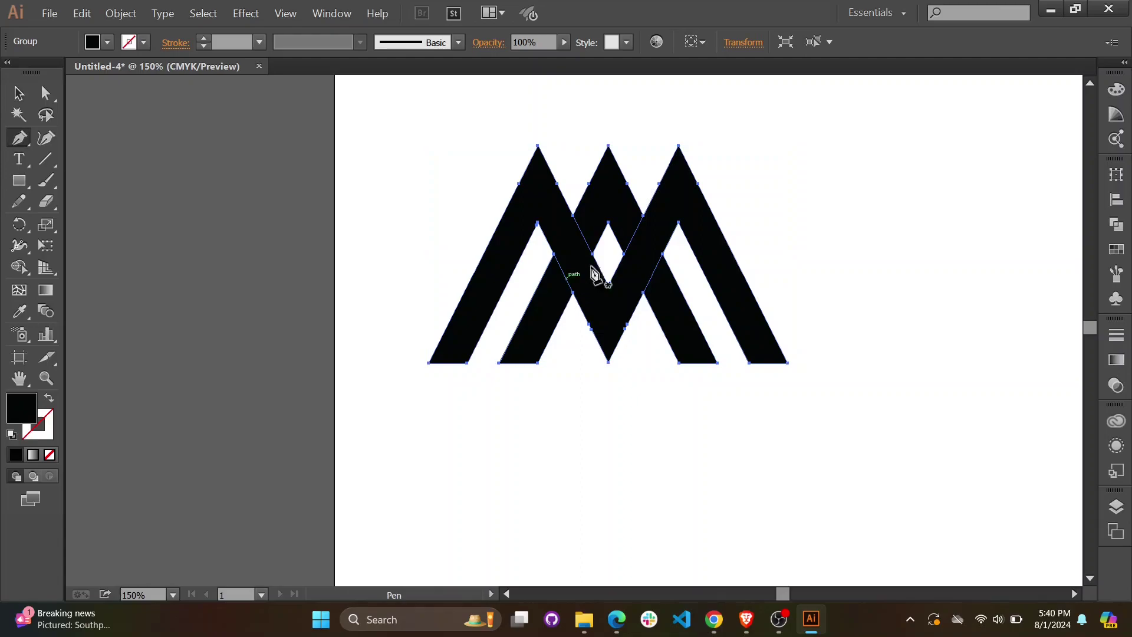
left_click(583, 122)
left_click(667, 301)
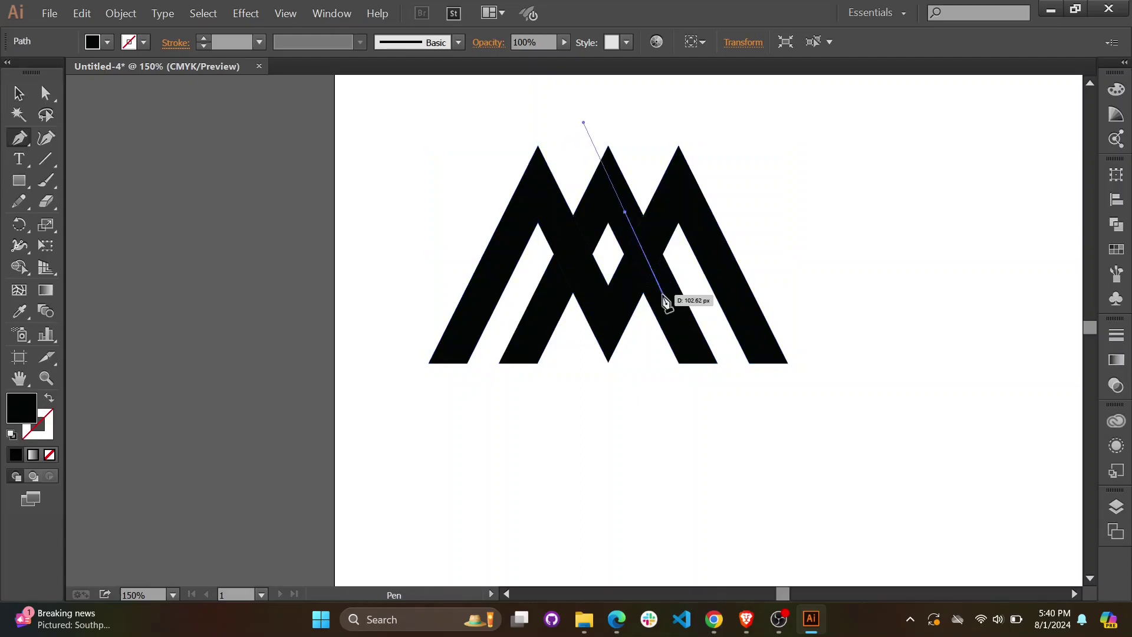
key("ctrl+z")
left_click(18, 95)
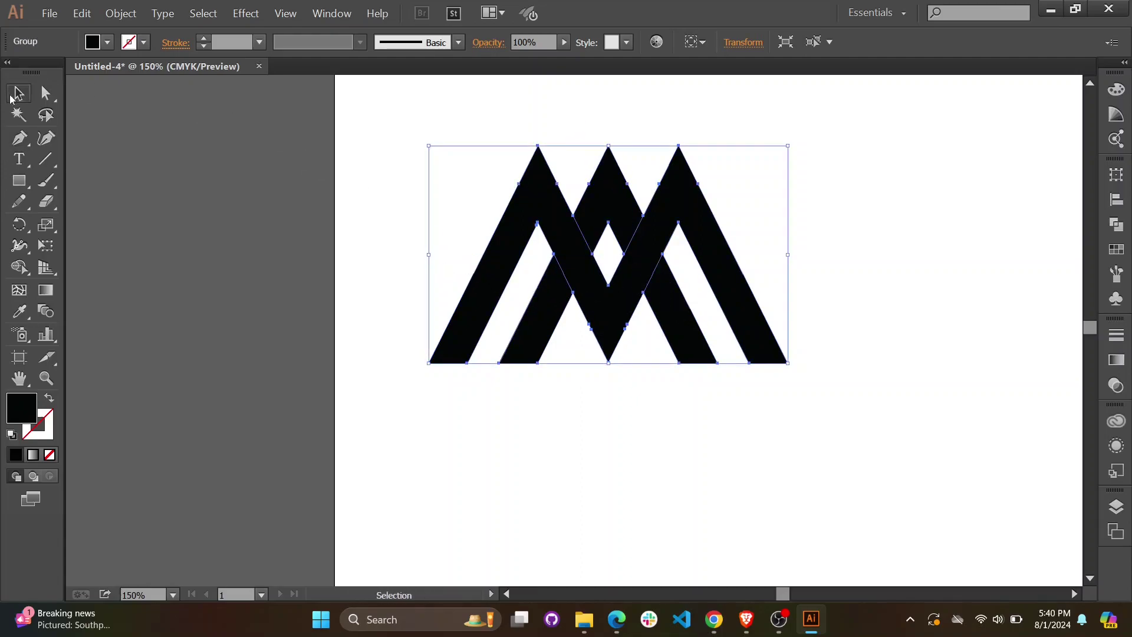
Merge the middle peak and both remaining inner legs with the rest of the logo using the Shape Builder tool
left_click_drag(801, 158, 495, 290)
left_click(20, 267)
mouse_move(586, 228)
left_mouse_down()
mouse_move(568, 241)
mouse_move(638, 214)
mouse_move(670, 292)
left_mouse_up()
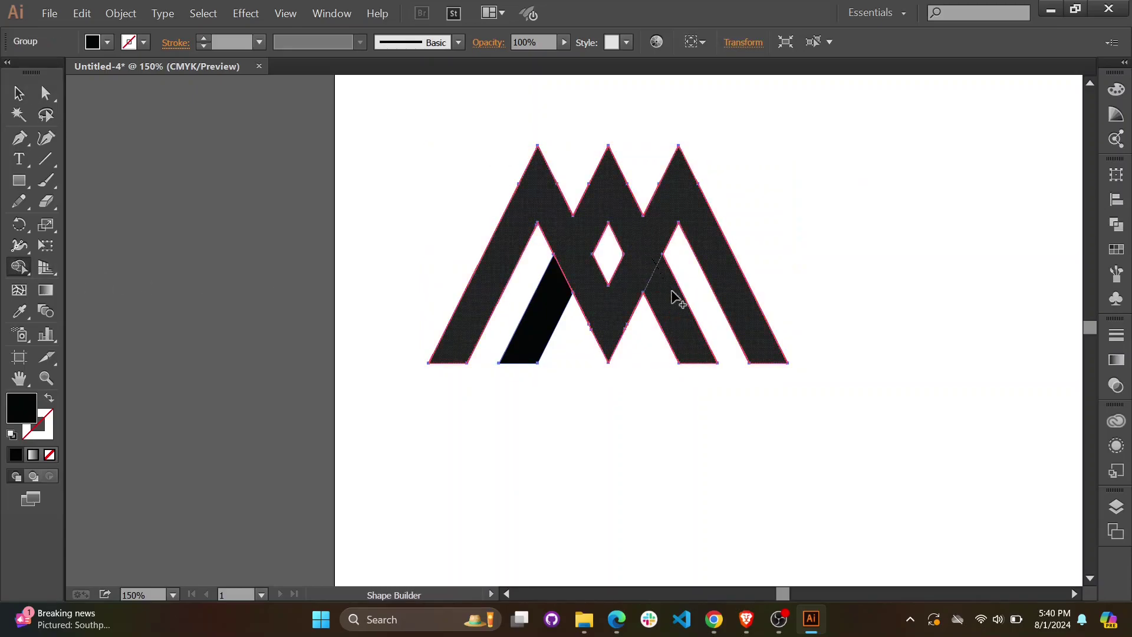
left_click_drag(561, 281, 525, 330)
left_click(18, 92)
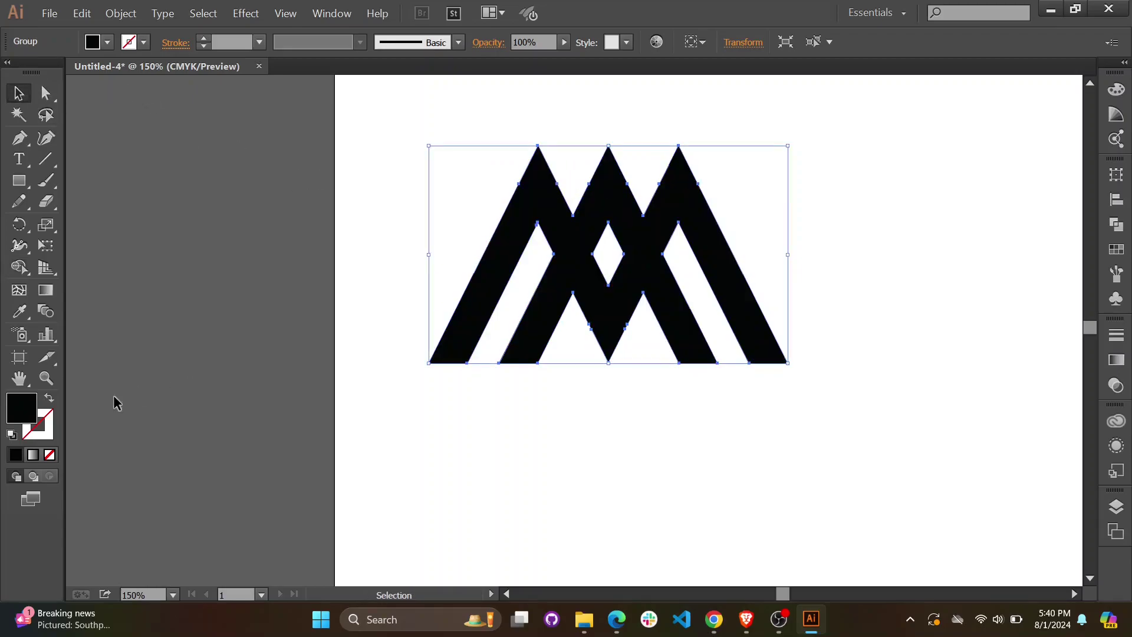
Offset the merged logo's path outward by 20 px with mitered joins and the preview enabled
left_click(84, 14)
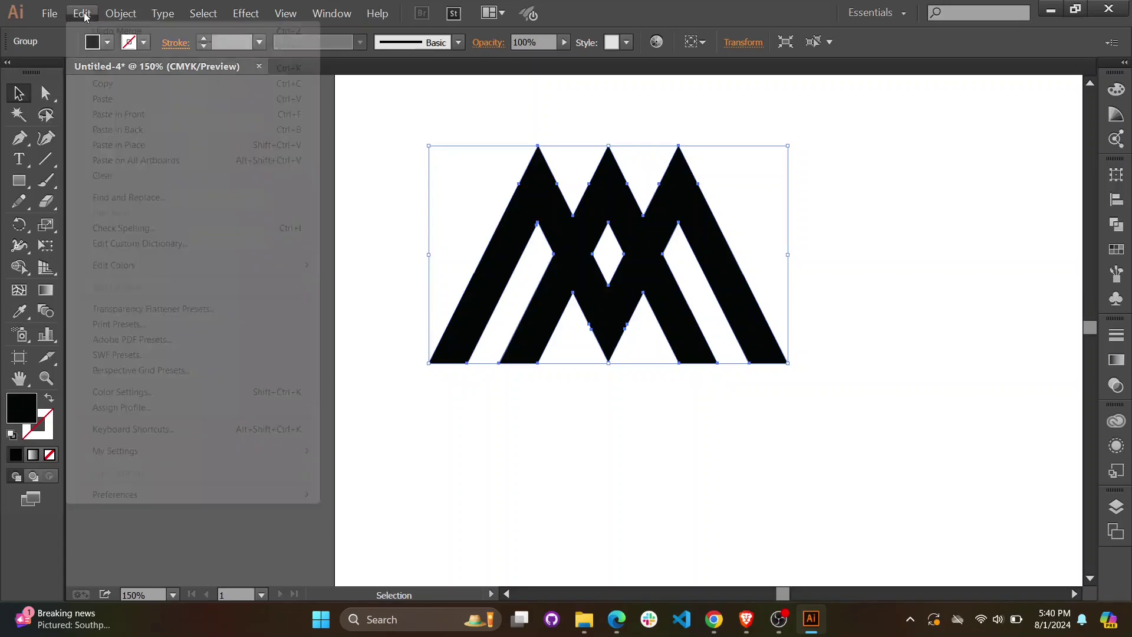
mouse_move(49, 11)
mouse_move(82, 13)
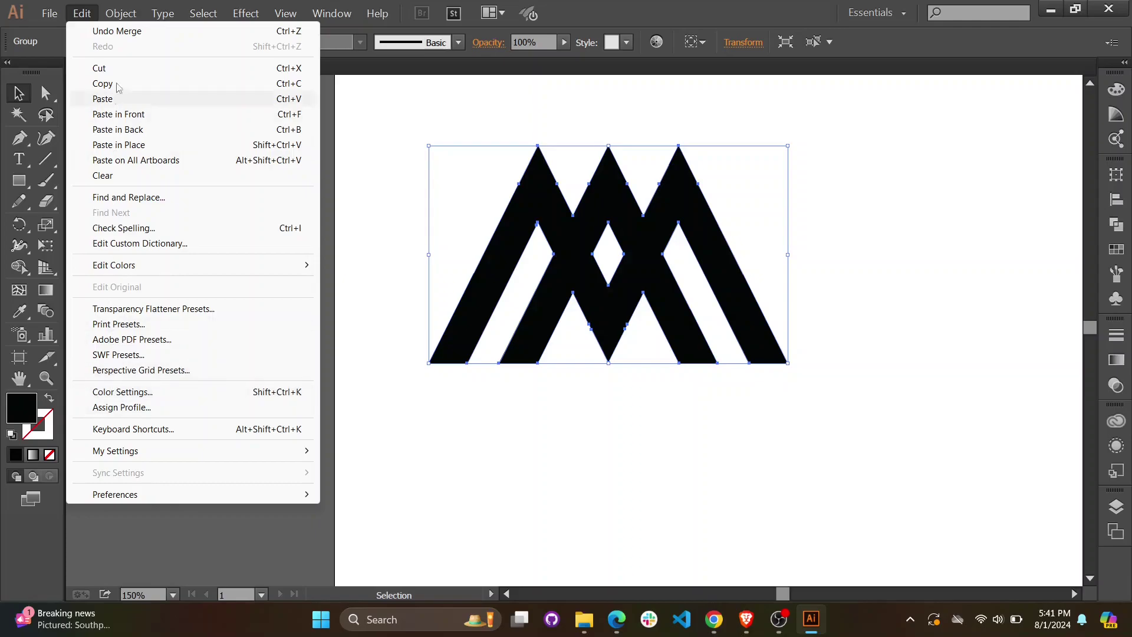
mouse_move(120, 13)
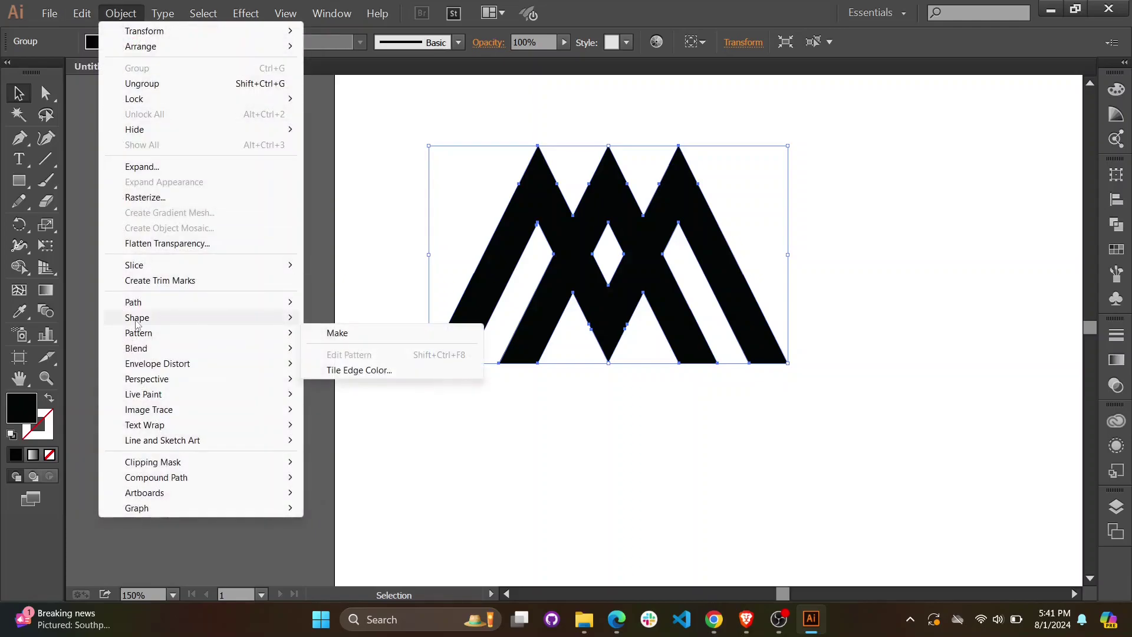
mouse_move(258, 308)
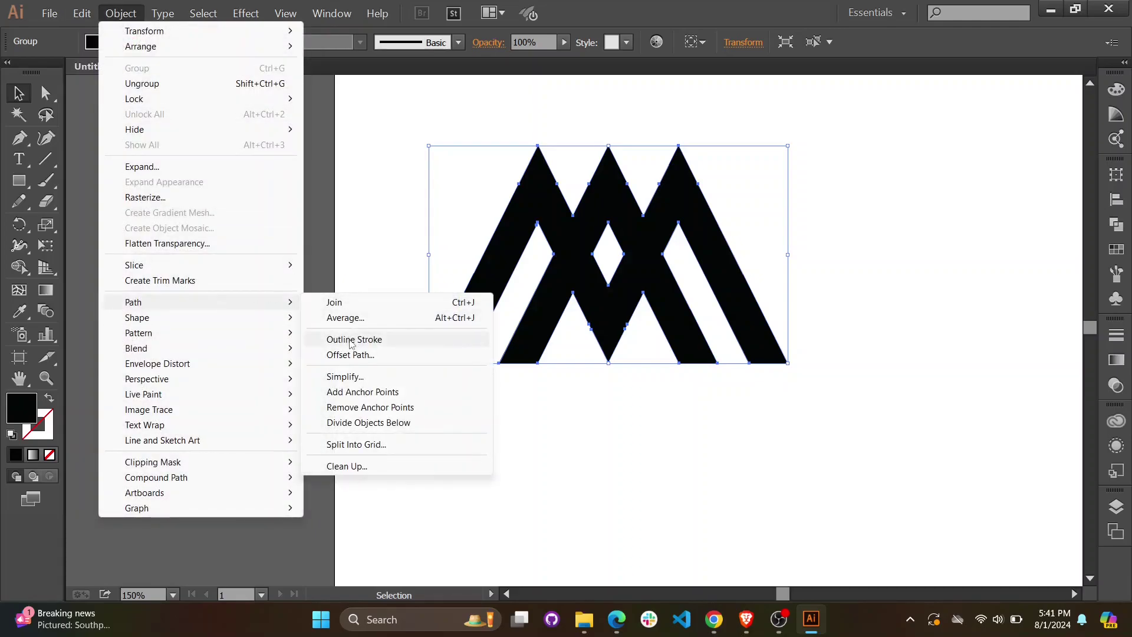
left_click(351, 355)
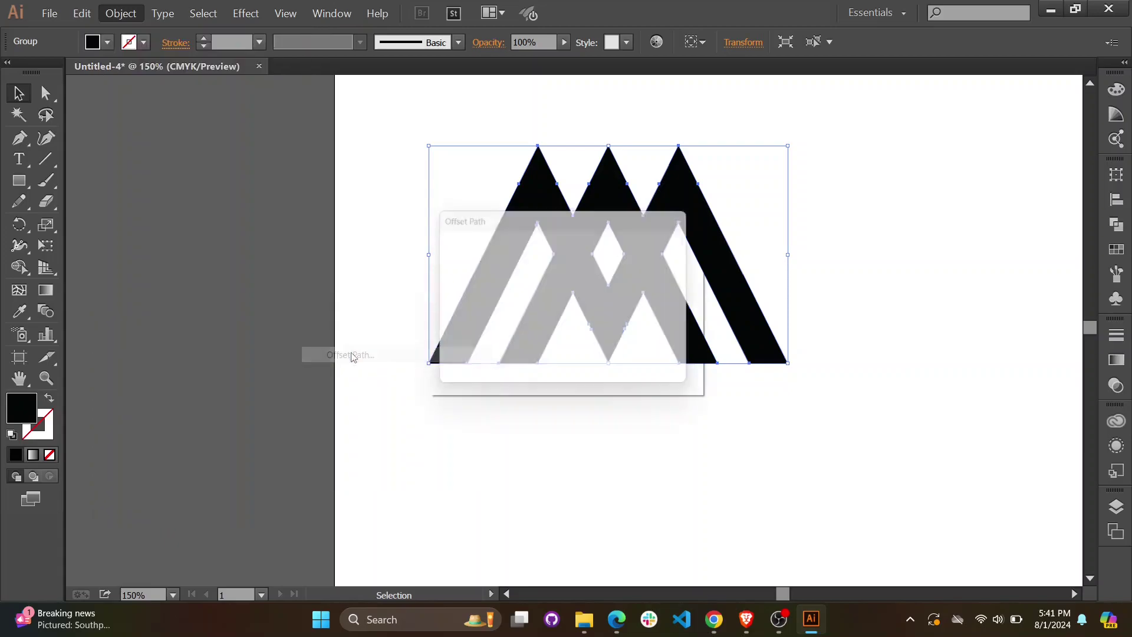
left_click_drag(569, 230, 901, 260)
left_click(786, 382)
left_click_drag(850, 288, 838, 287)
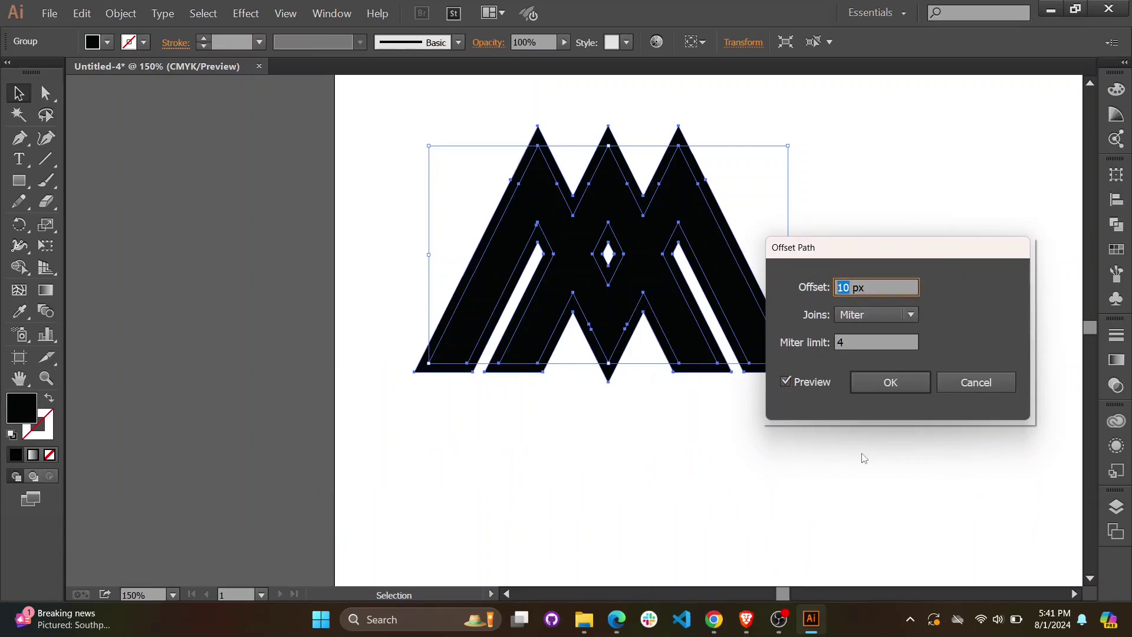
type("20")
left_click(872, 384)
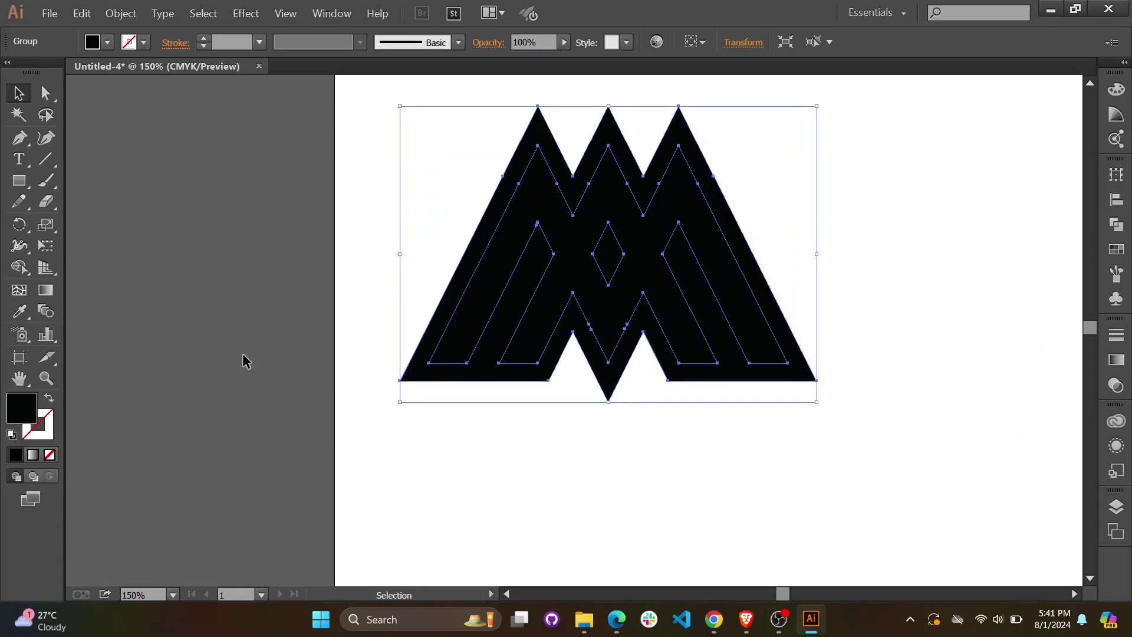
Change the fill of the logo and its offset outline from black to a medium green
double_click(36, 413)
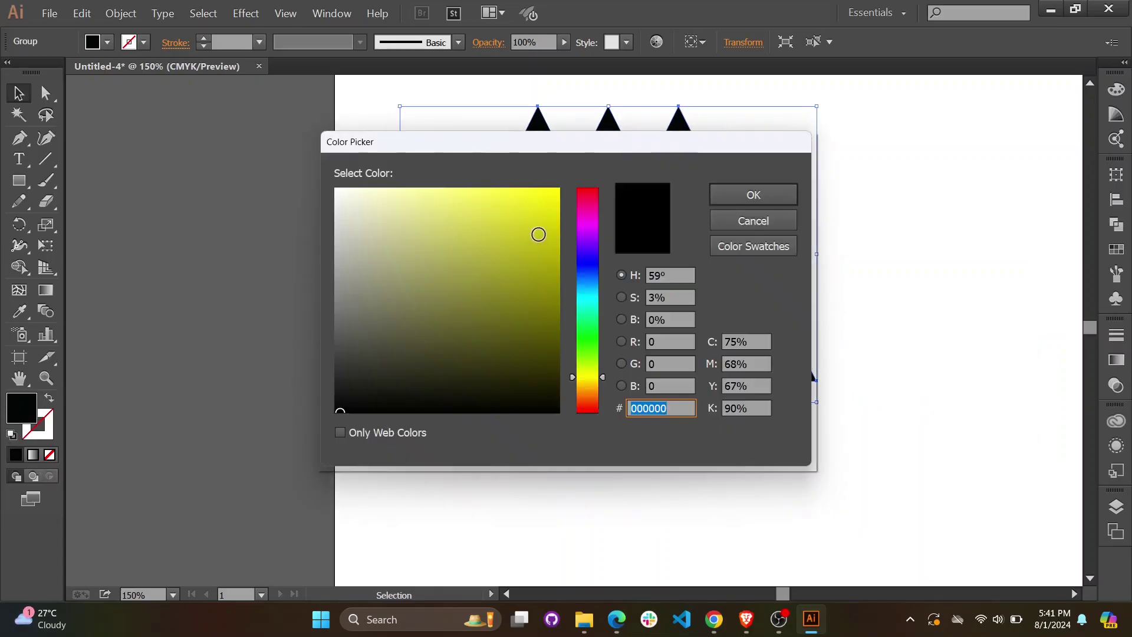
left_click_drag(552, 152, 820, 244)
left_click(719, 300)
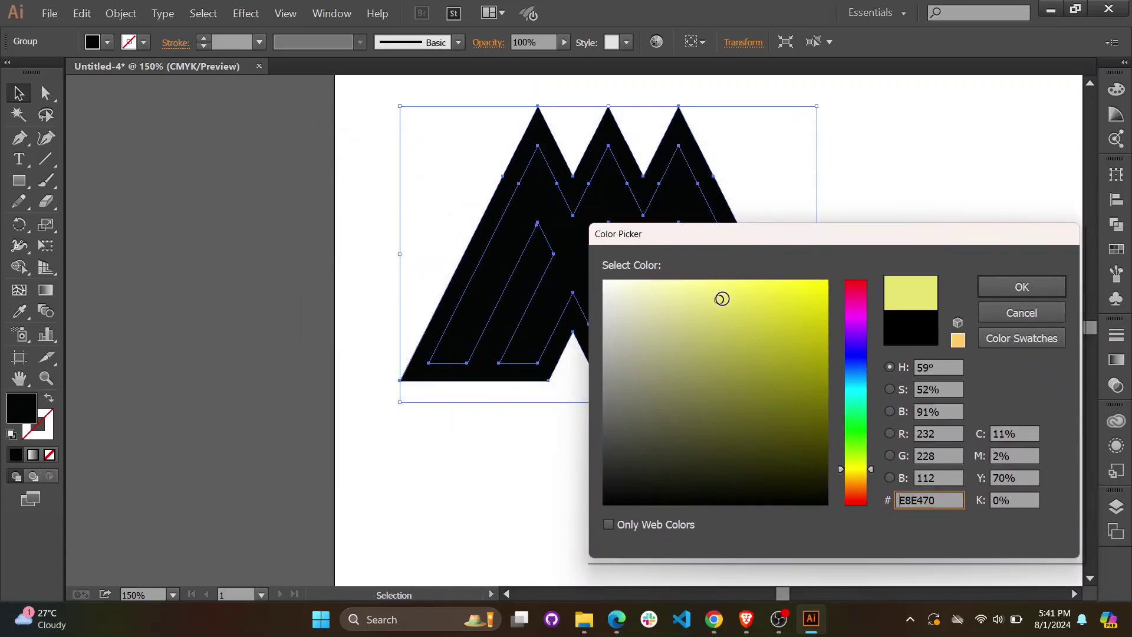
left_click_drag(679, 332, 633, 327)
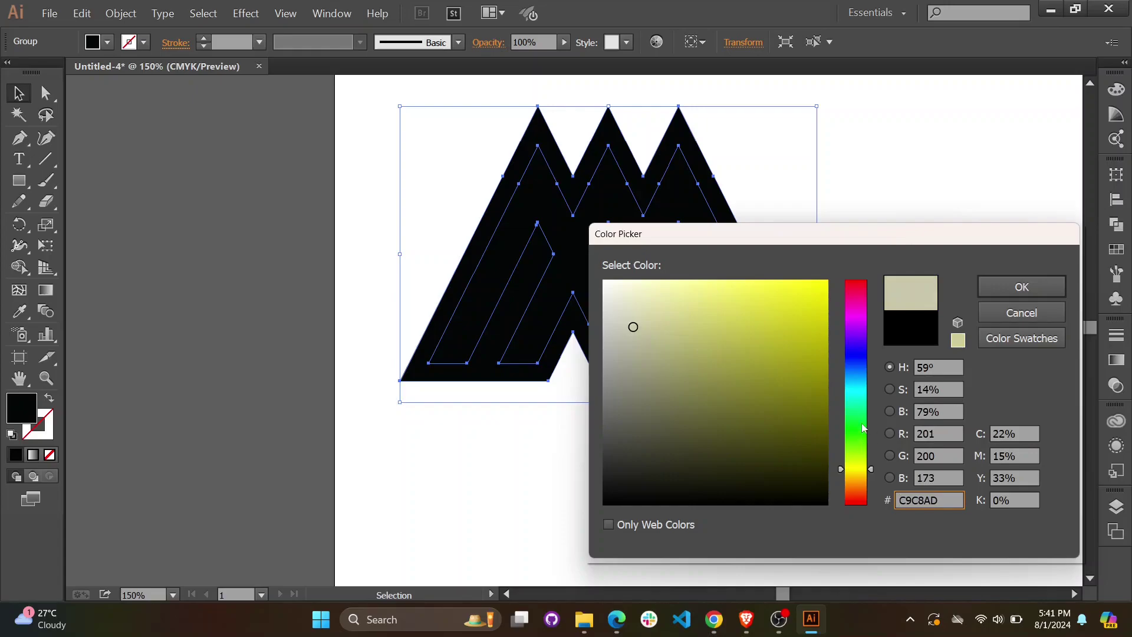
left_click_drag(862, 424, 863, 404)
mouse_move(748, 310)
left_mouse_down()
mouse_move(825, 352)
mouse_move(834, 329)
left_mouse_up()
left_click(980, 288)
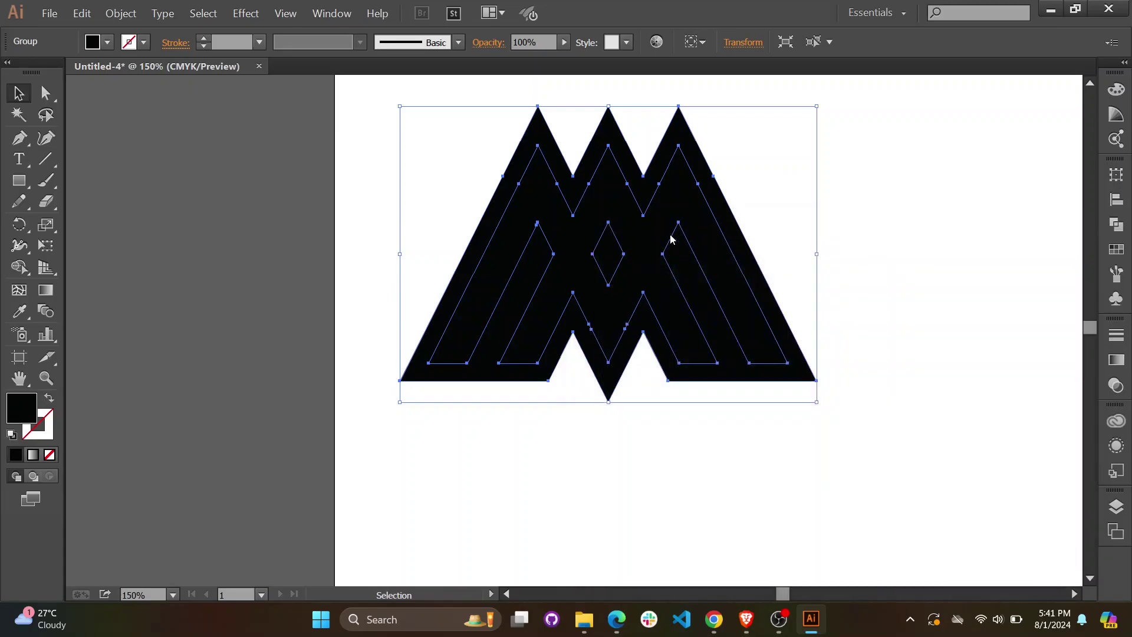
left_click(374, 186)
left_click(565, 193)
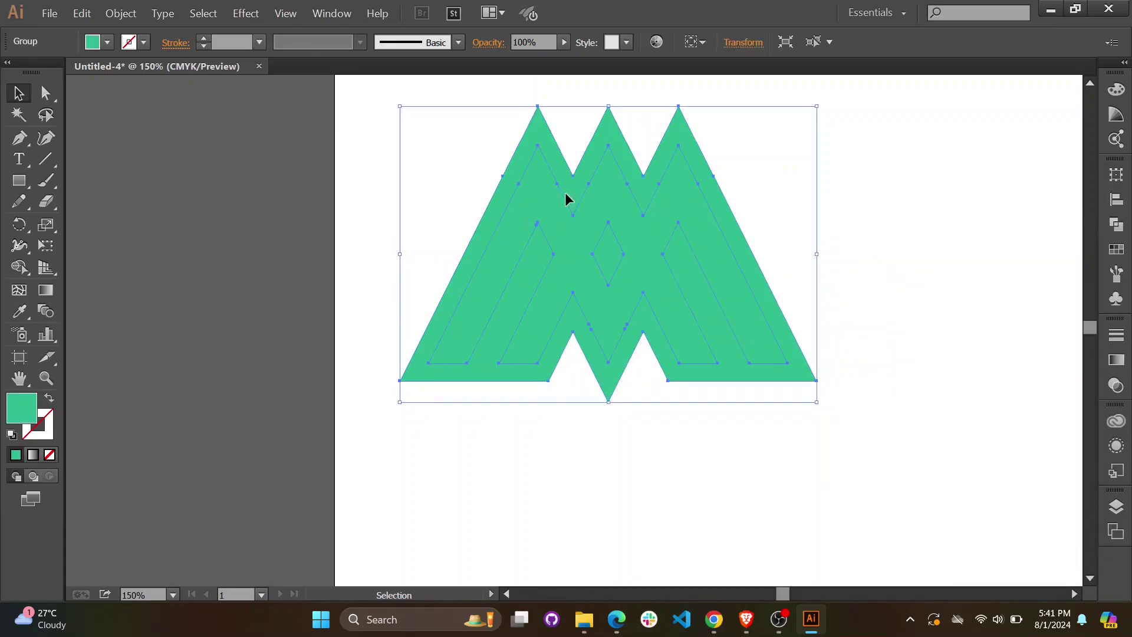
left_click(758, 164)
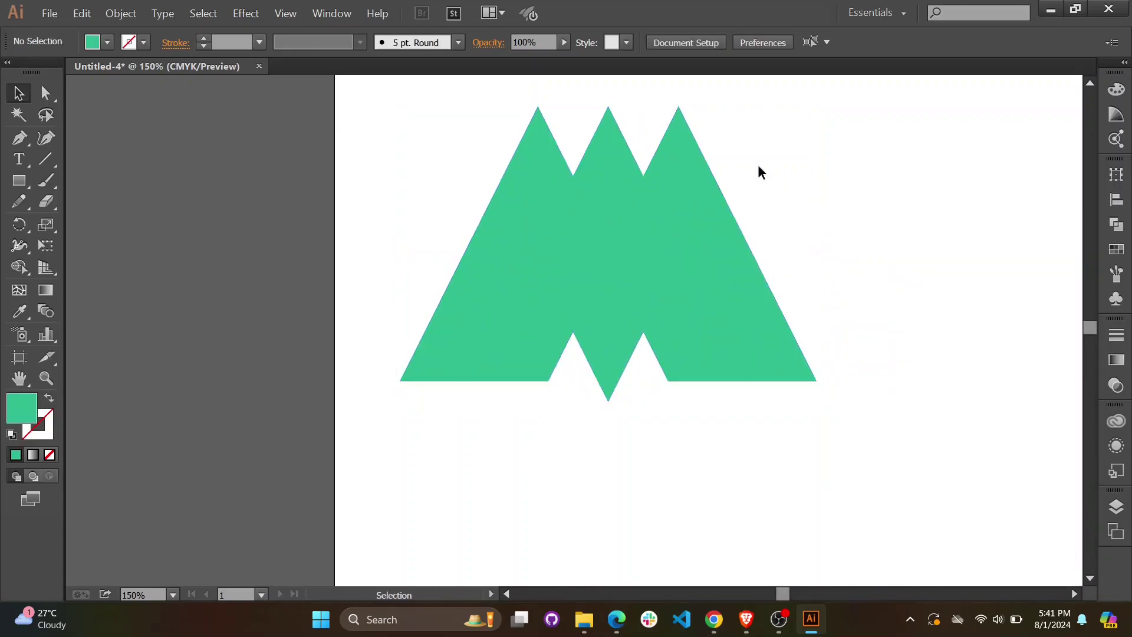
Fill only the outer offset shape with a darker green to set it apart as a border behind the logo
left_click(696, 147)
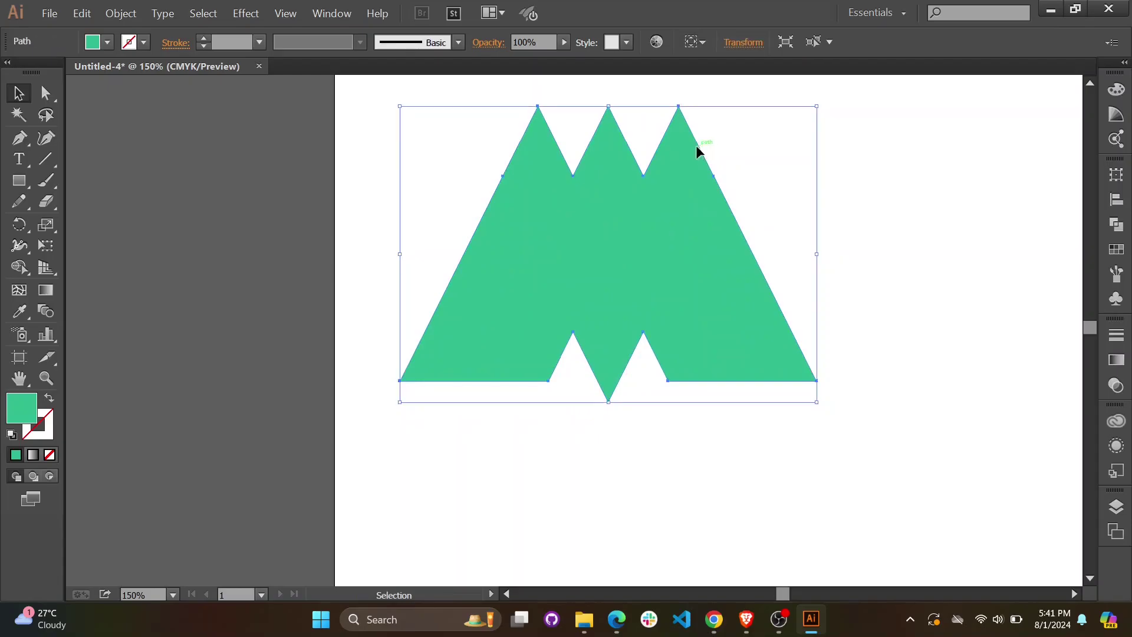
double_click(30, 413)
mouse_move(831, 363)
left_mouse_down()
mouse_move(819, 384)
mouse_move(830, 422)
left_mouse_up()
left_click(1011, 288)
left_click(948, 228)
scroll(779, 282, "up", 4)
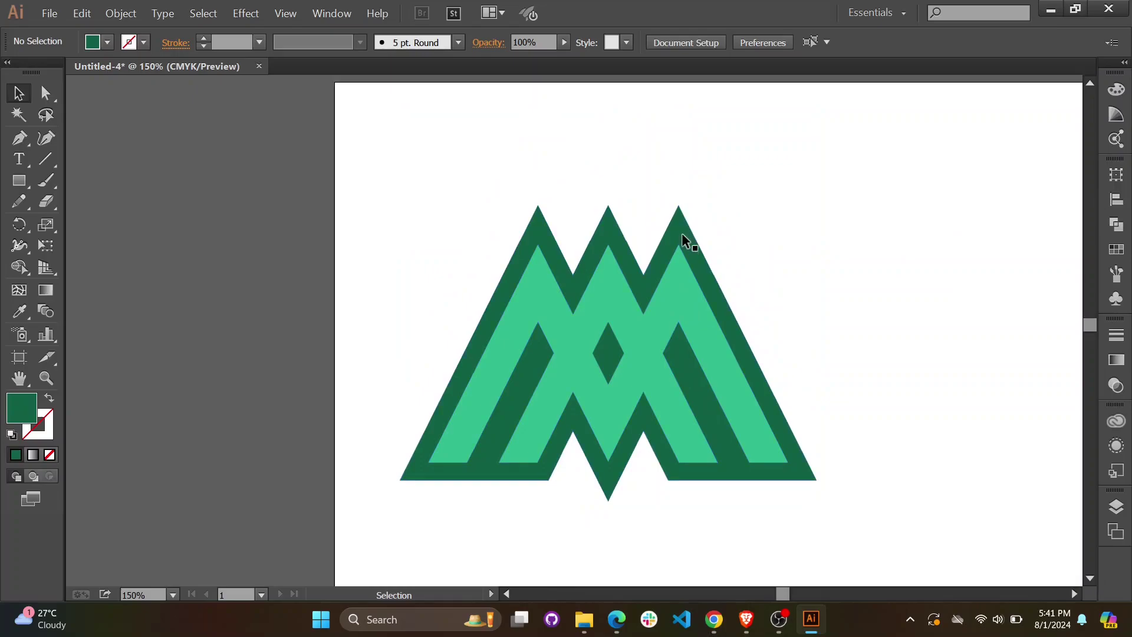
Change the inner logo shape's fill to a bluer teal, 18AFA4
left_click(598, 282)
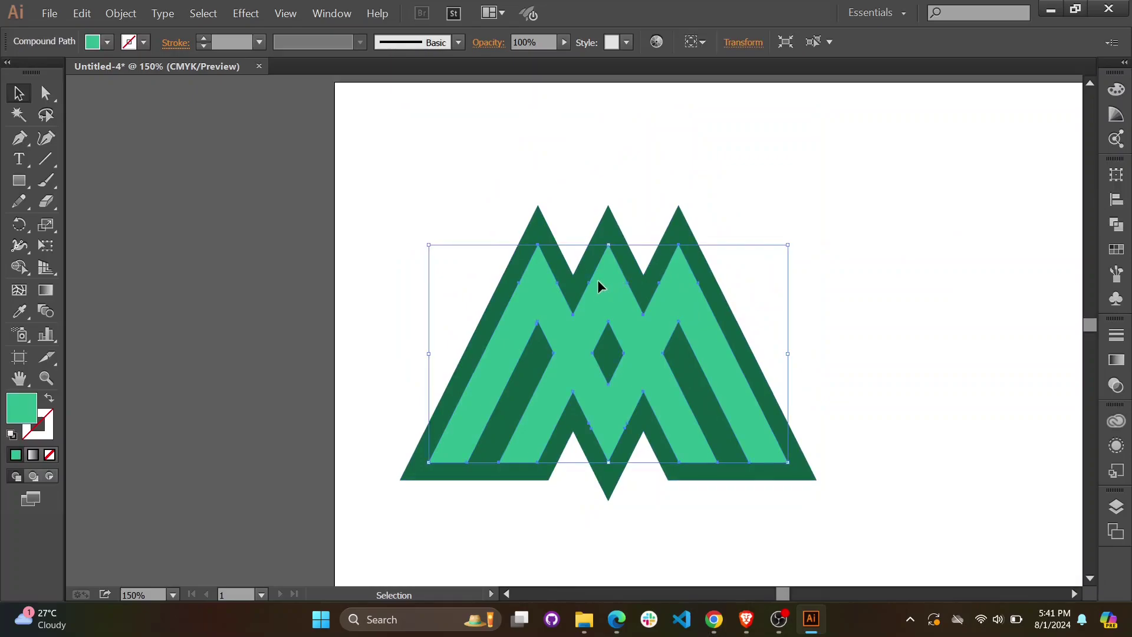
double_click(11, 410)
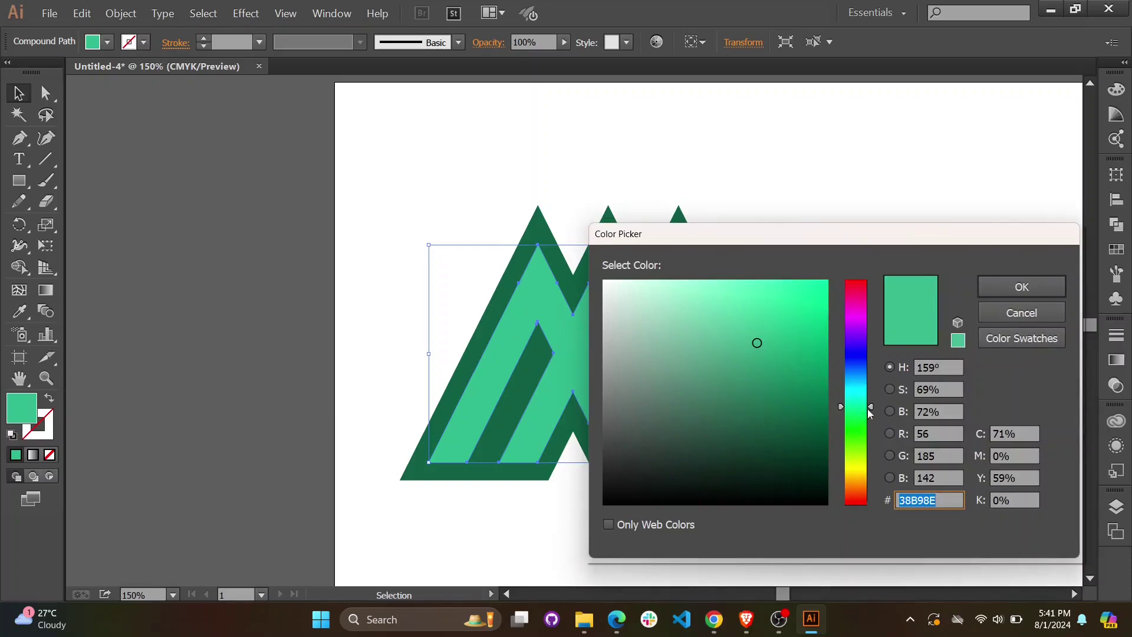
left_click_drag(871, 409, 869, 391)
left_click_drag(774, 345, 792, 350)
left_click(1021, 287)
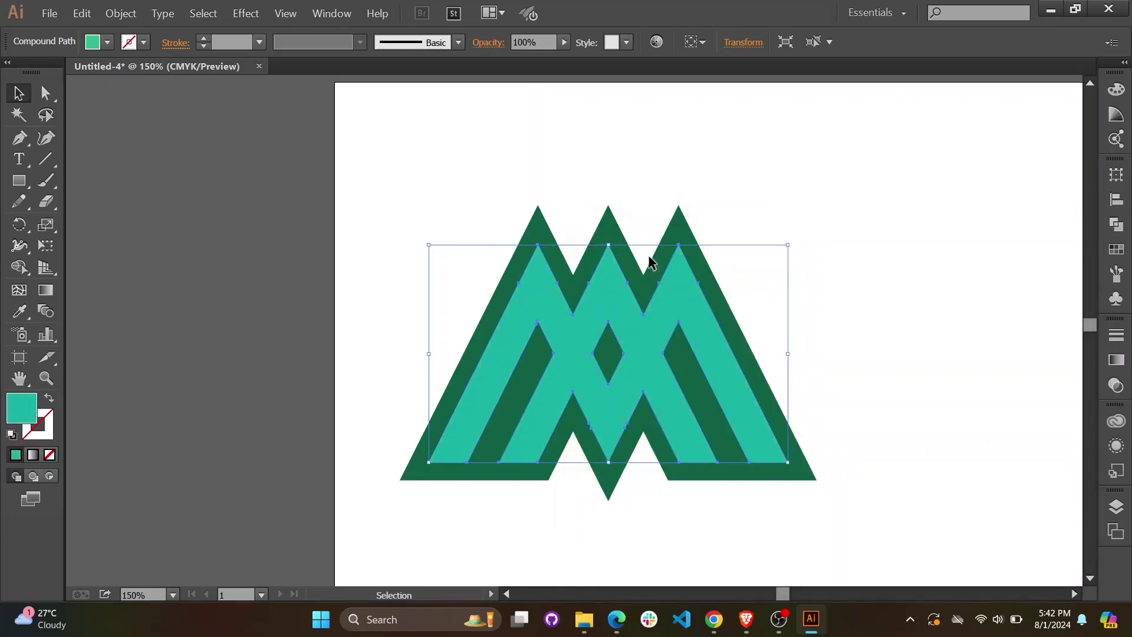
left_click(766, 213)
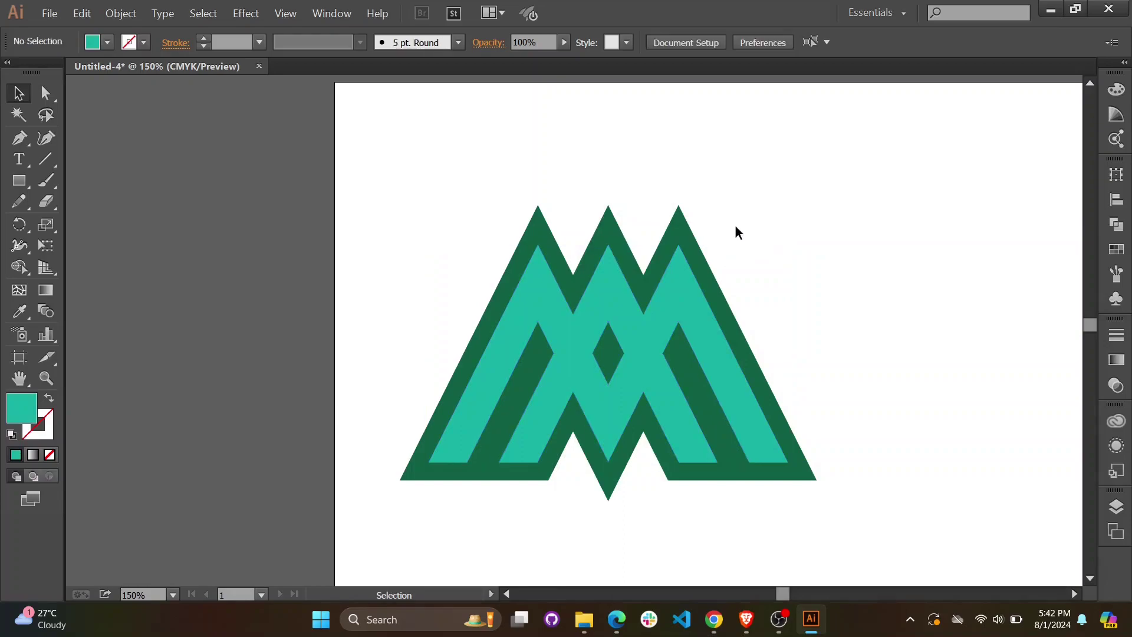
Sample the inner logo's teal onto the surrounding border shape, and darken the border's fill to 00877A
left_click(682, 229)
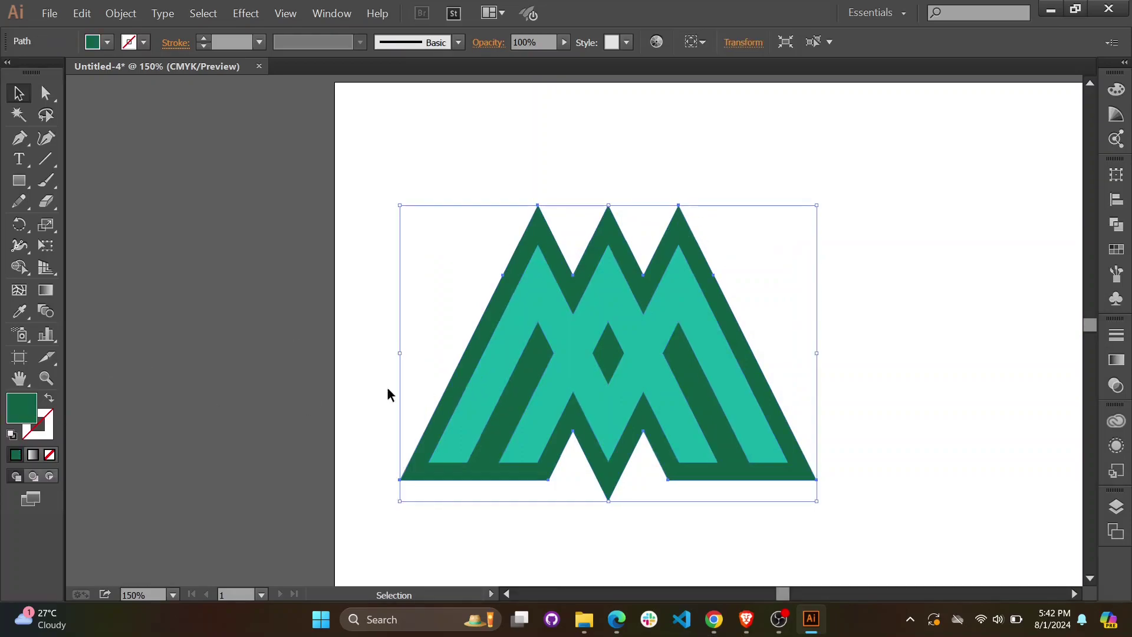
key("i")
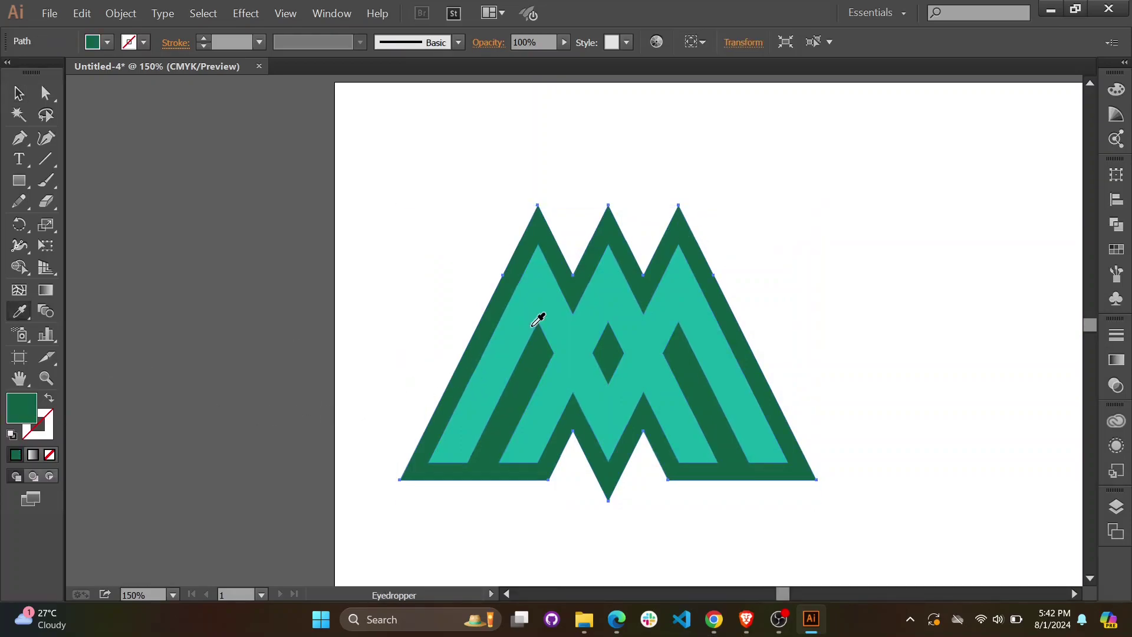
left_click(538, 295)
double_click(28, 409)
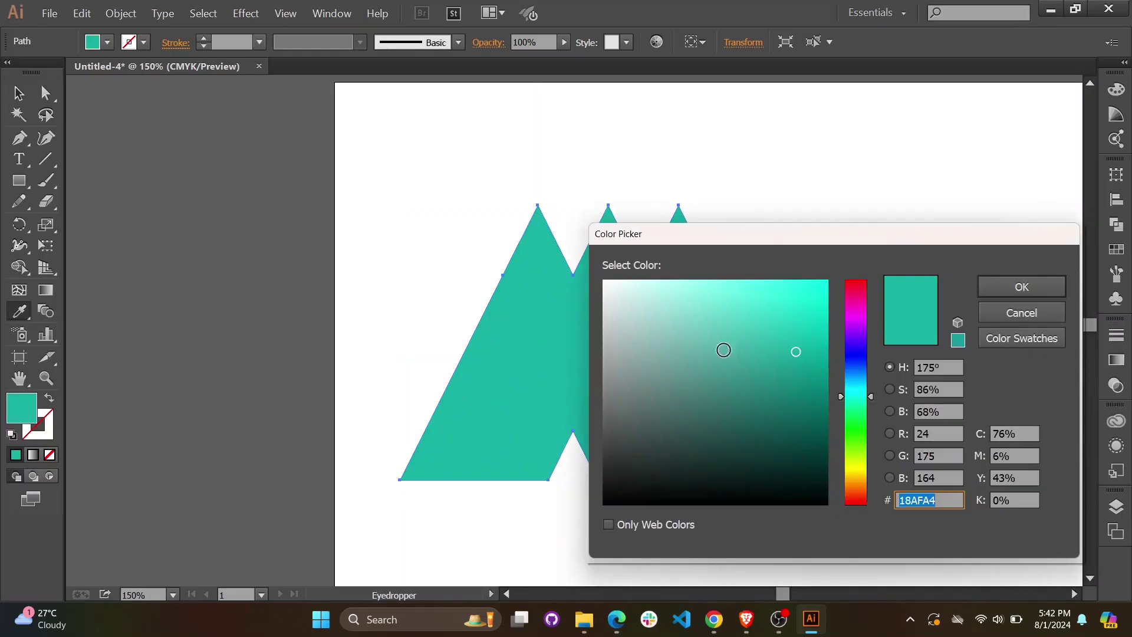
left_click(817, 378)
left_click_drag(817, 378, 831, 384)
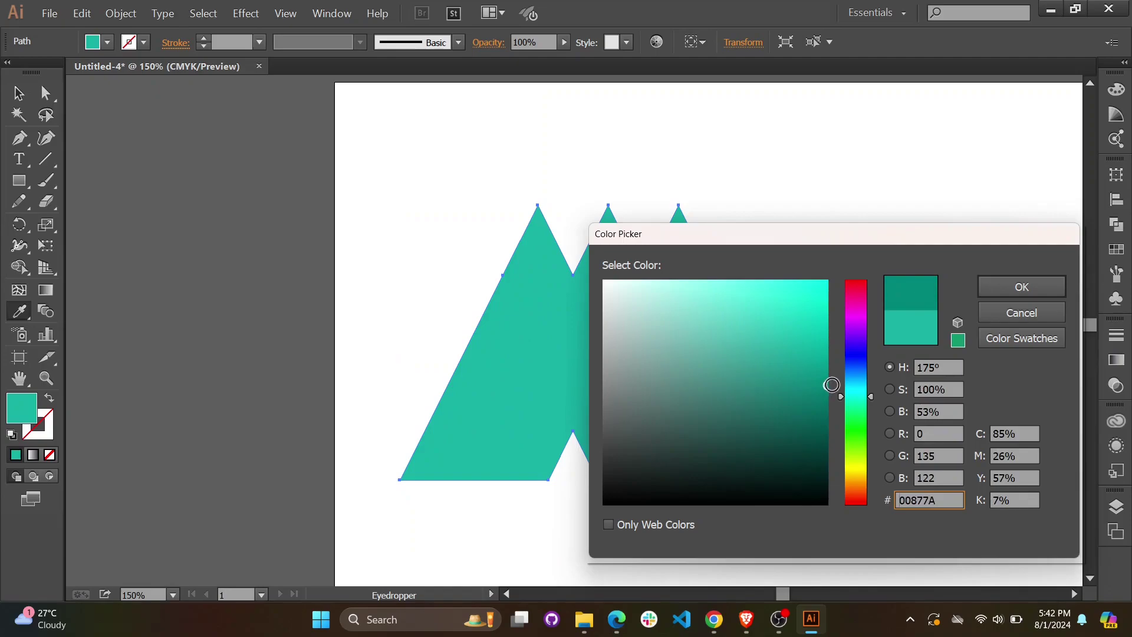
left_click(1006, 289)
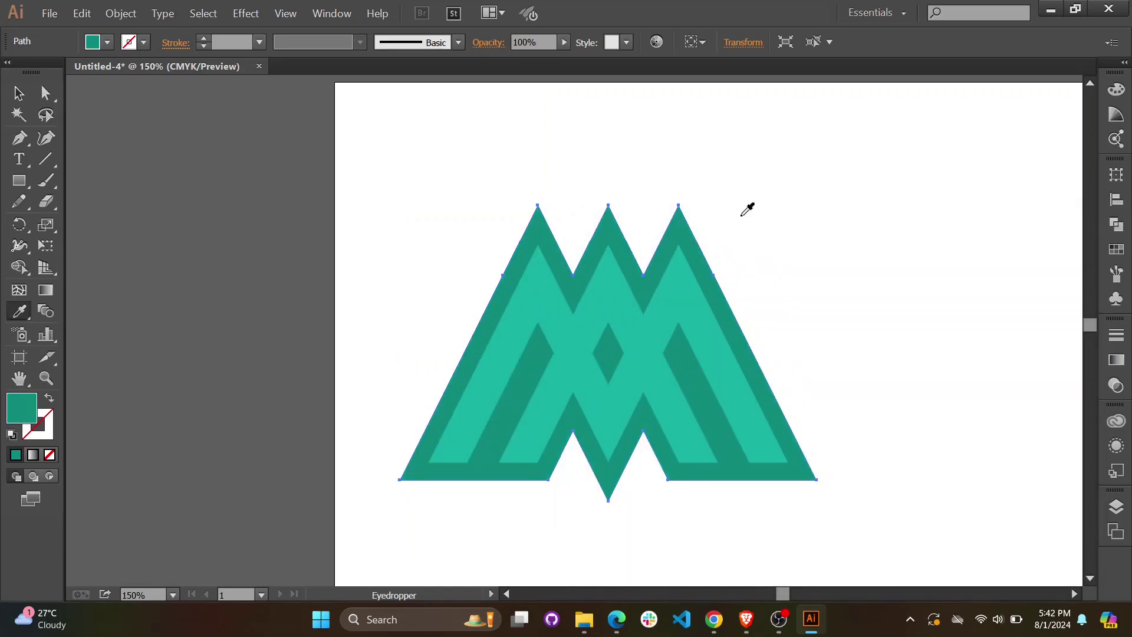
left_click(19, 92)
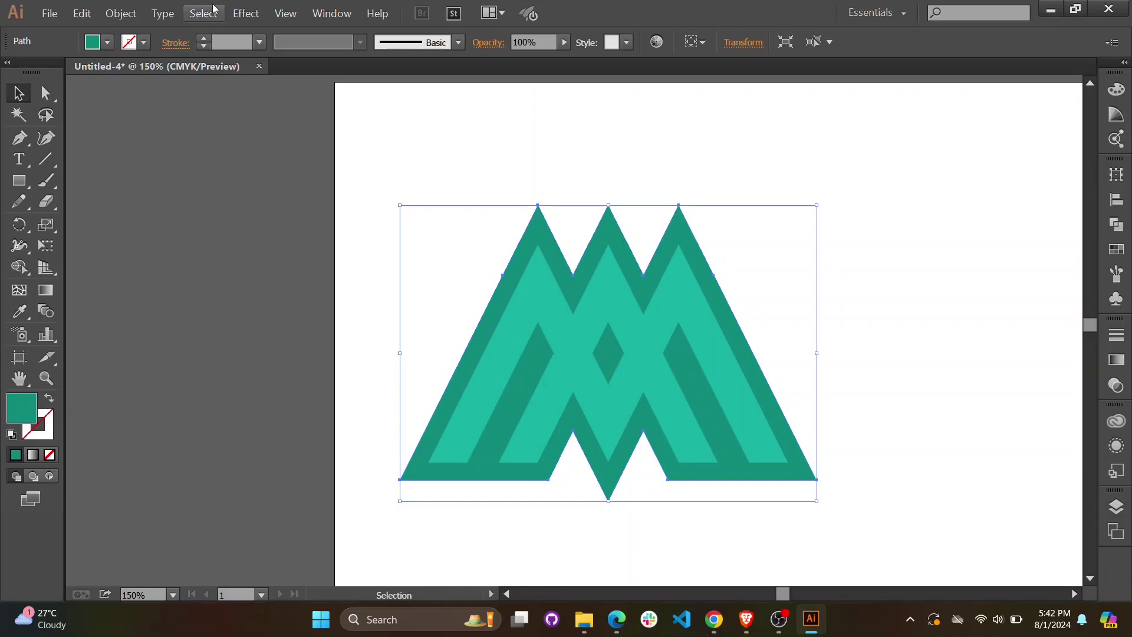
Offset the border shape's path outward by 4 px with mitered joins and the preview enabled
left_click(126, 15)
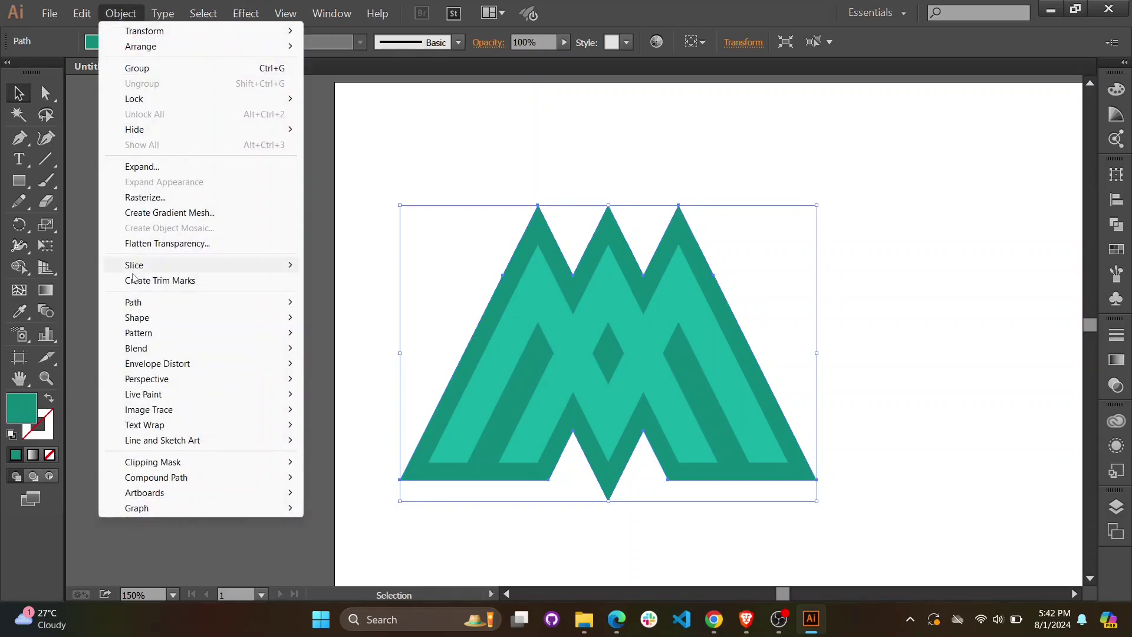
mouse_move(139, 303)
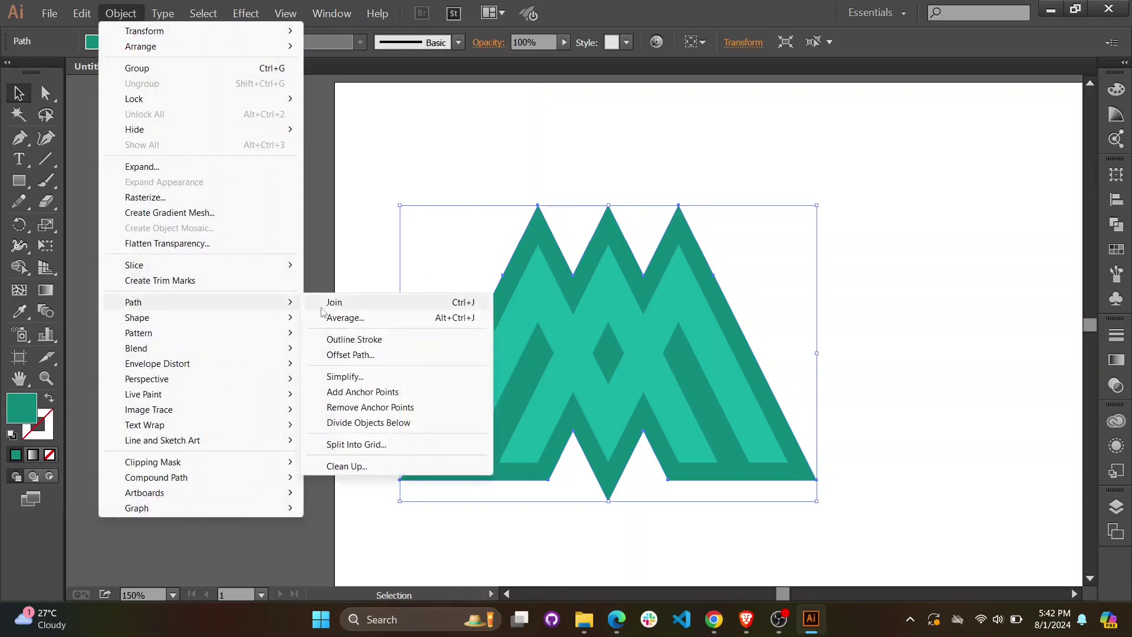
left_click(355, 356)
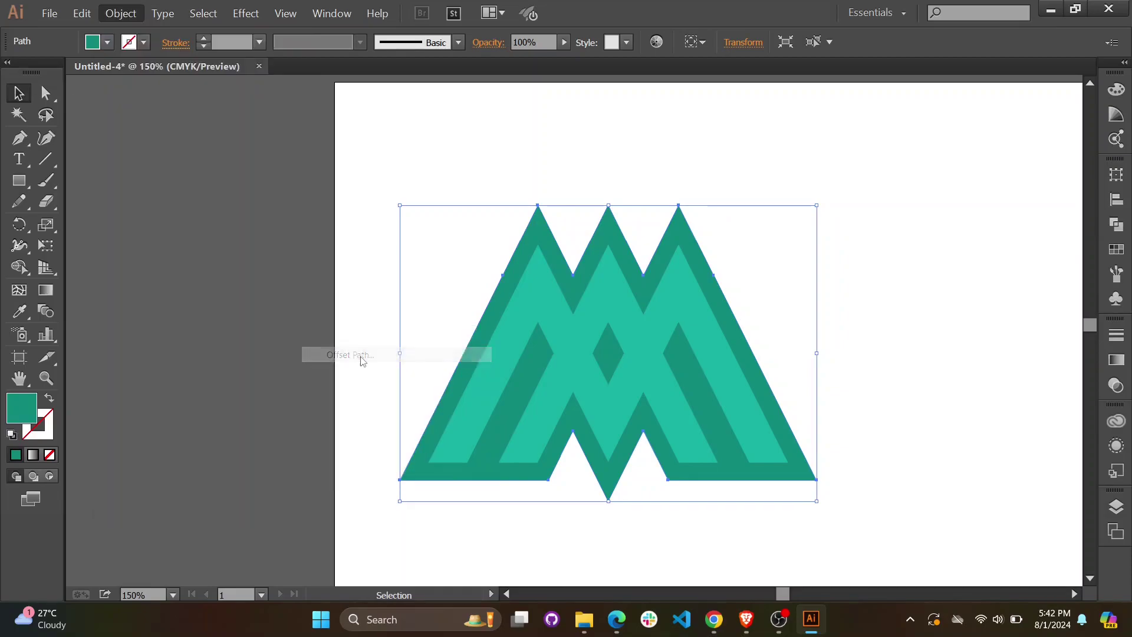
left_click(848, 287)
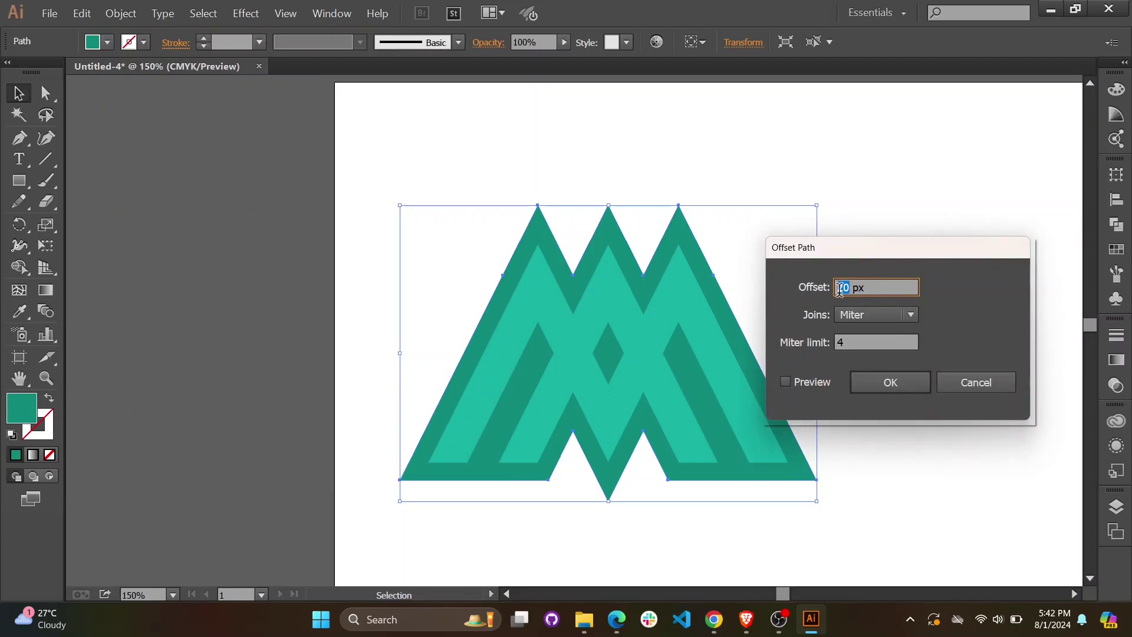
type("4")
left_click(786, 382)
left_click(889, 383)
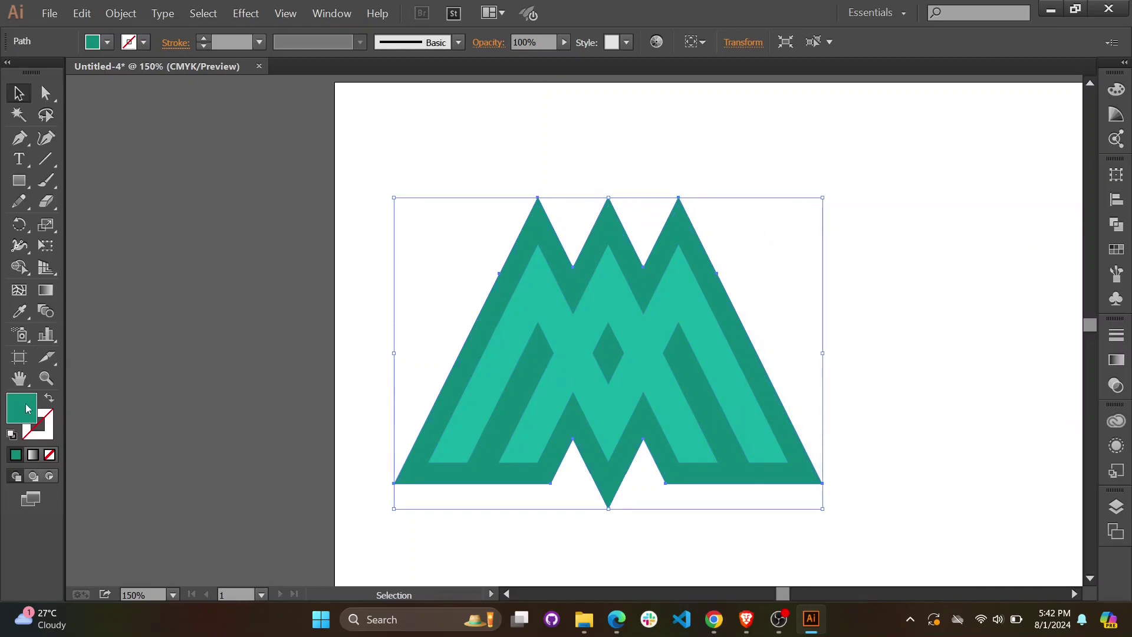
double_click(26, 409)
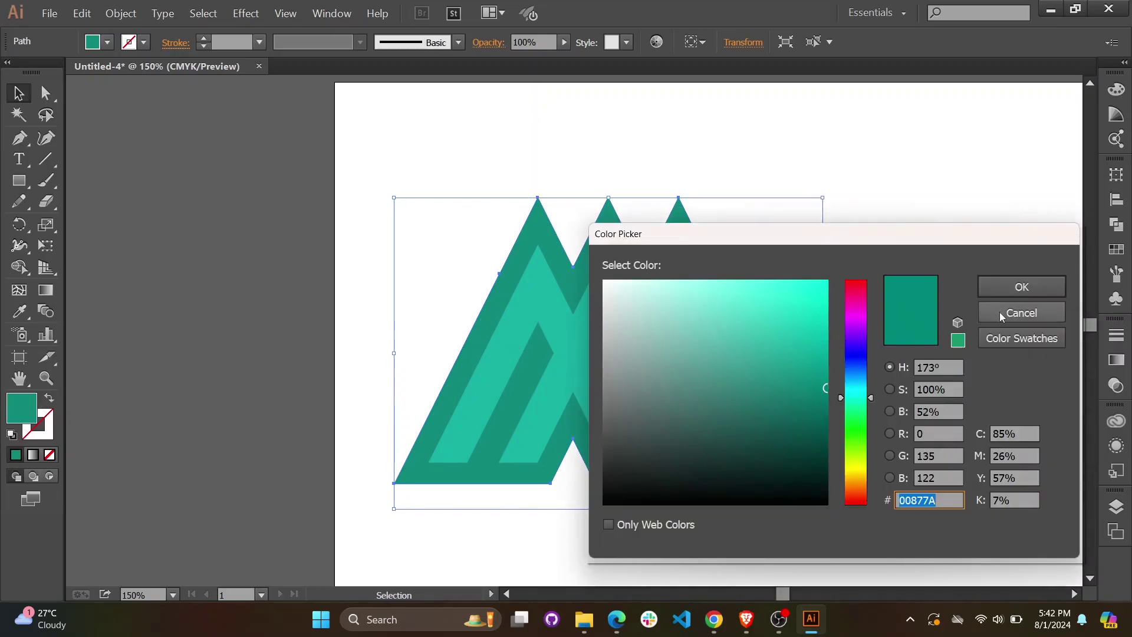
key("Escape")
right_click(681, 217)
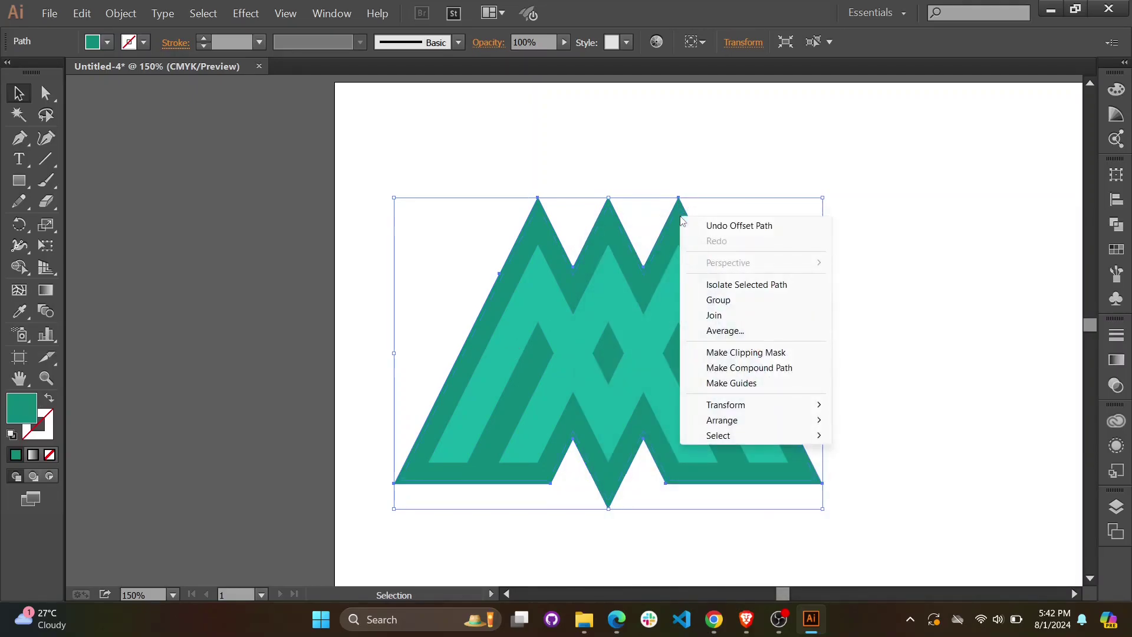
left_click(940, 242)
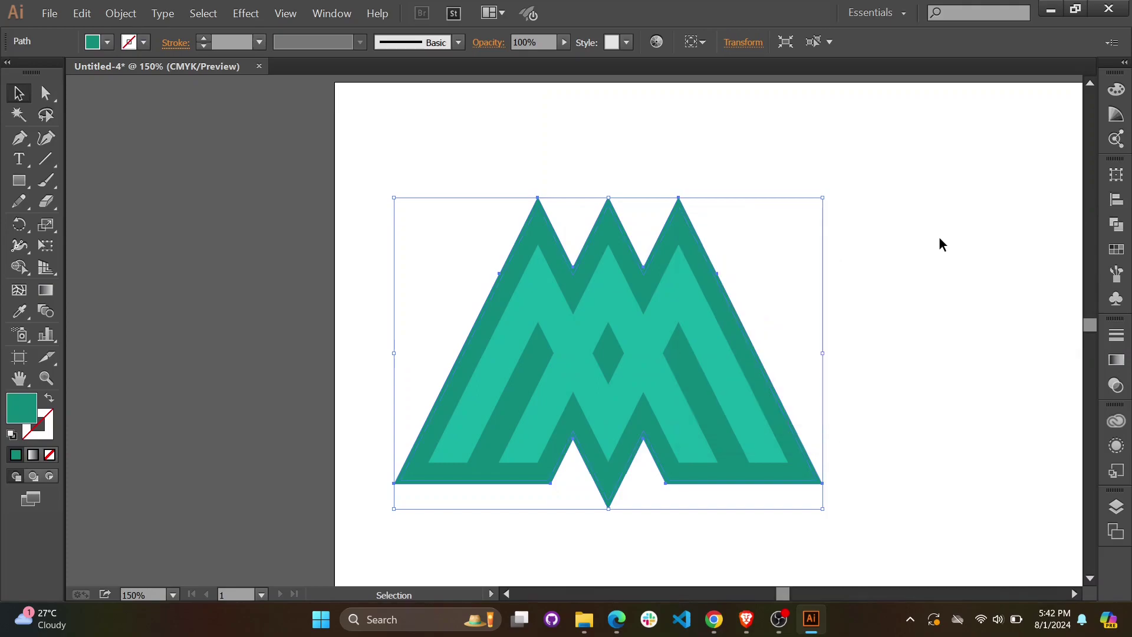
left_click(678, 201)
key("ctrl")
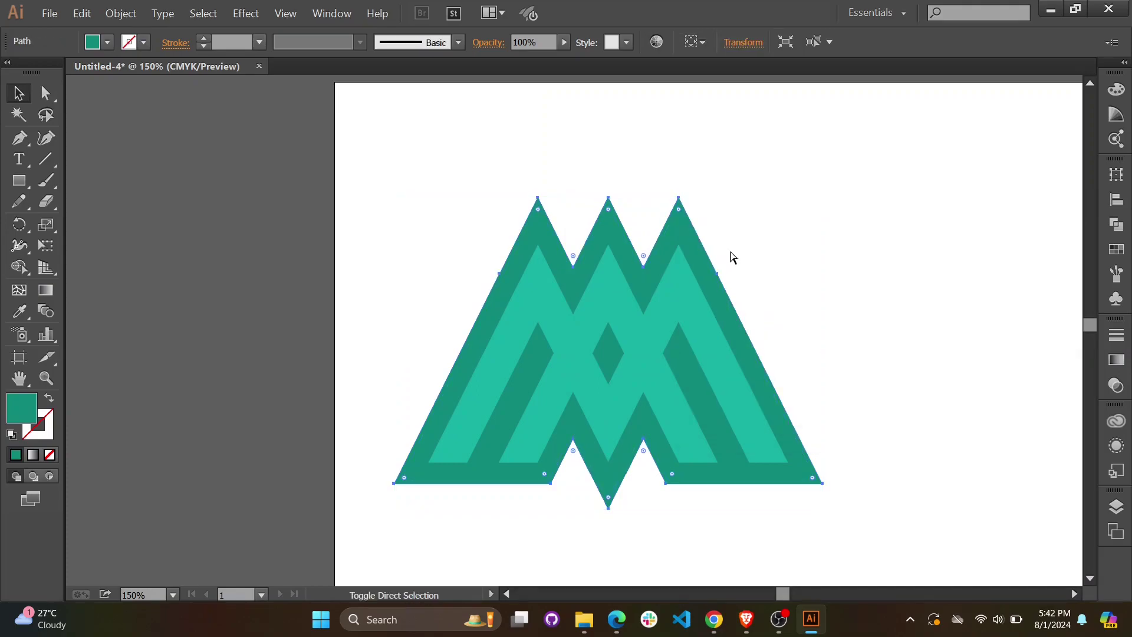
left_click(768, 201)
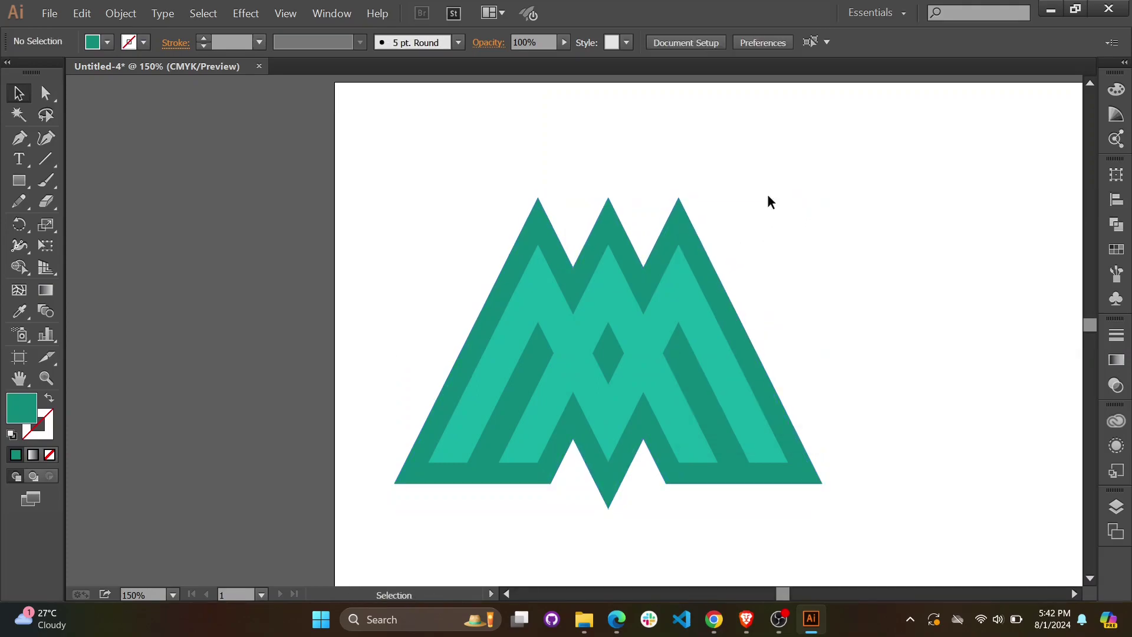
Try a very dark teal fill, 004940, on the outermost offset outline
left_click(678, 199)
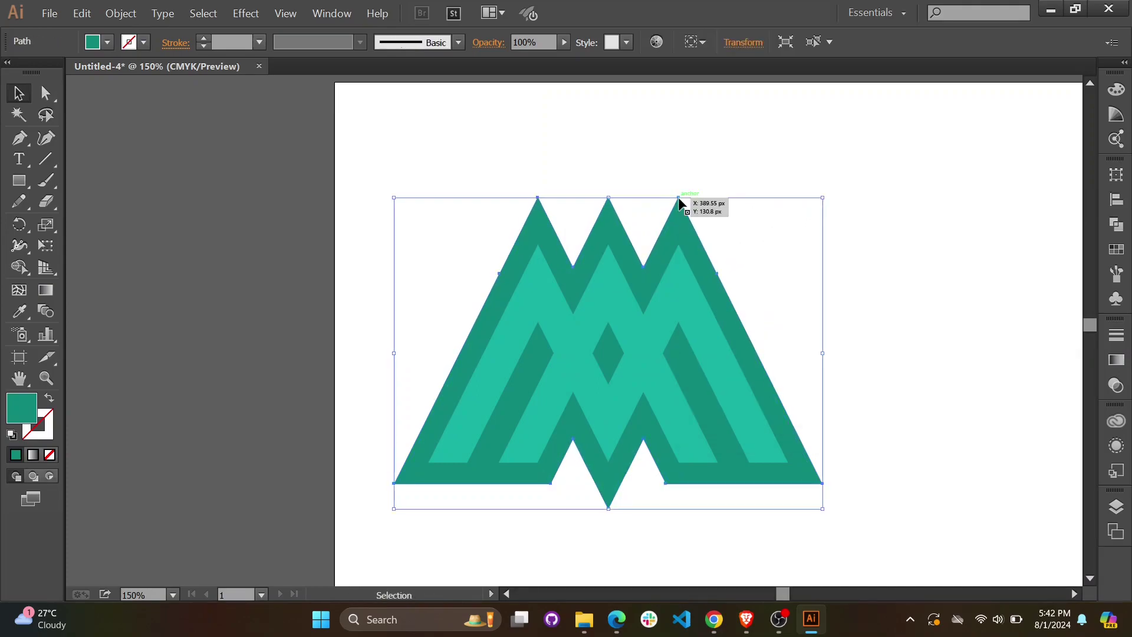
double_click(16, 405)
left_click_drag(713, 236, 860, 125)
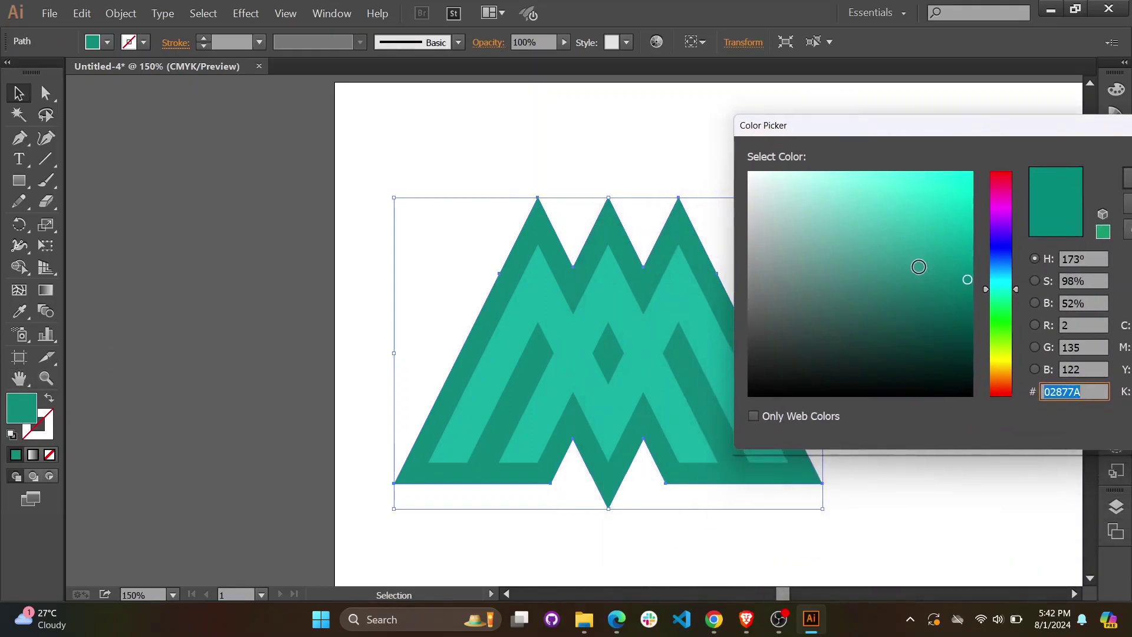
left_click_drag(967, 294, 982, 331)
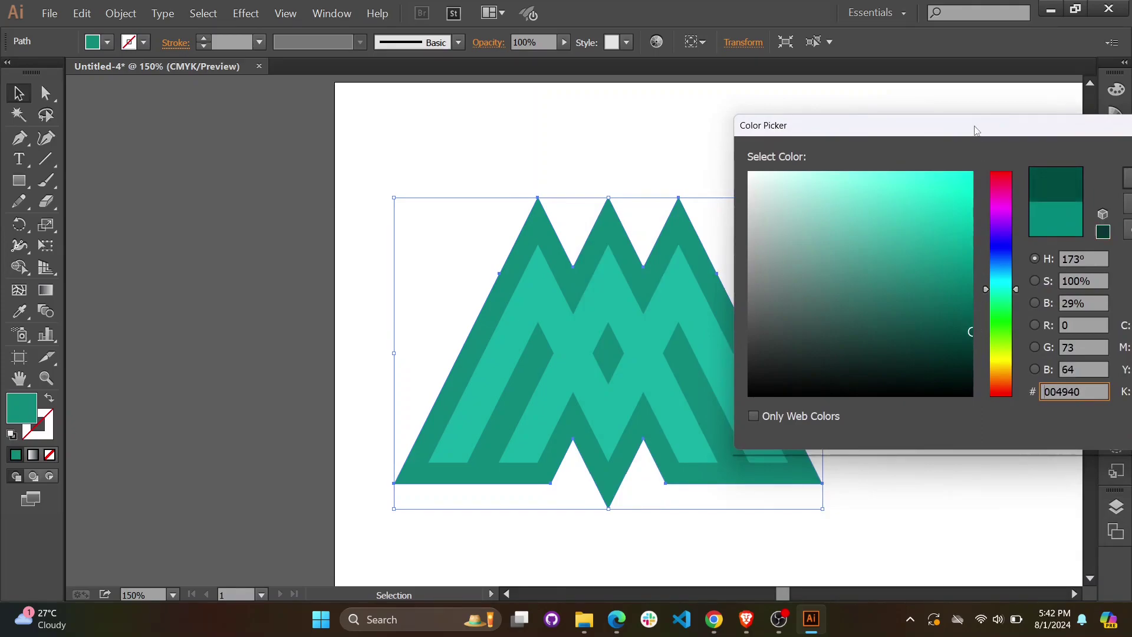
left_click_drag(977, 130, 584, 123)
left_click(802, 178)
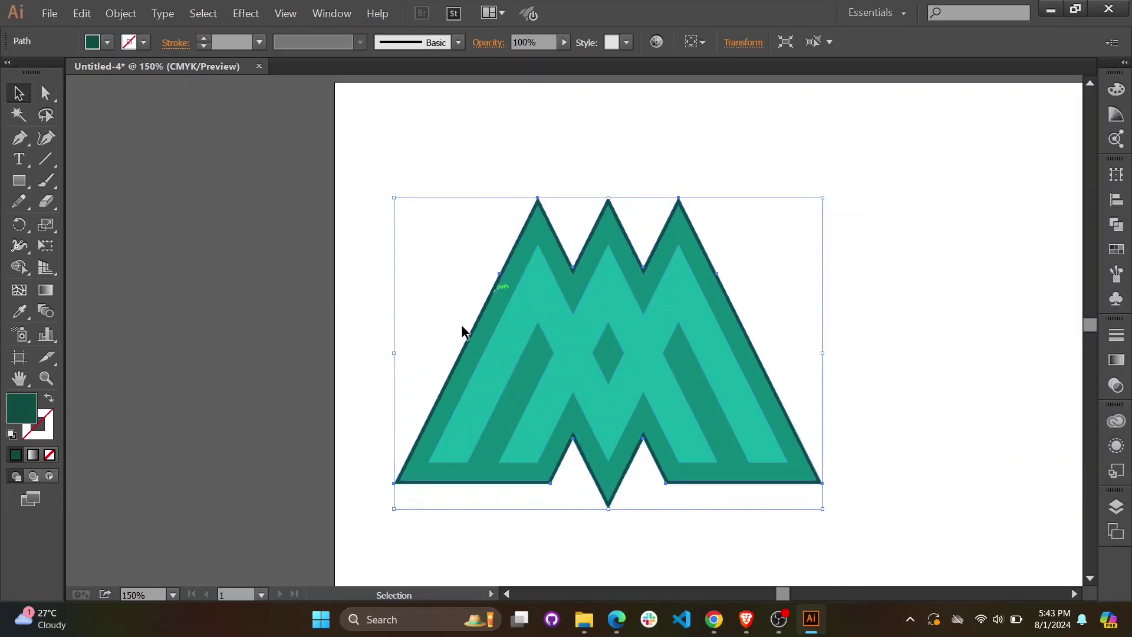
Sample the border's teal onto the outermost outline, darken that fill to 007062, and deselect the artwork
key("i")
left_click(549, 238)
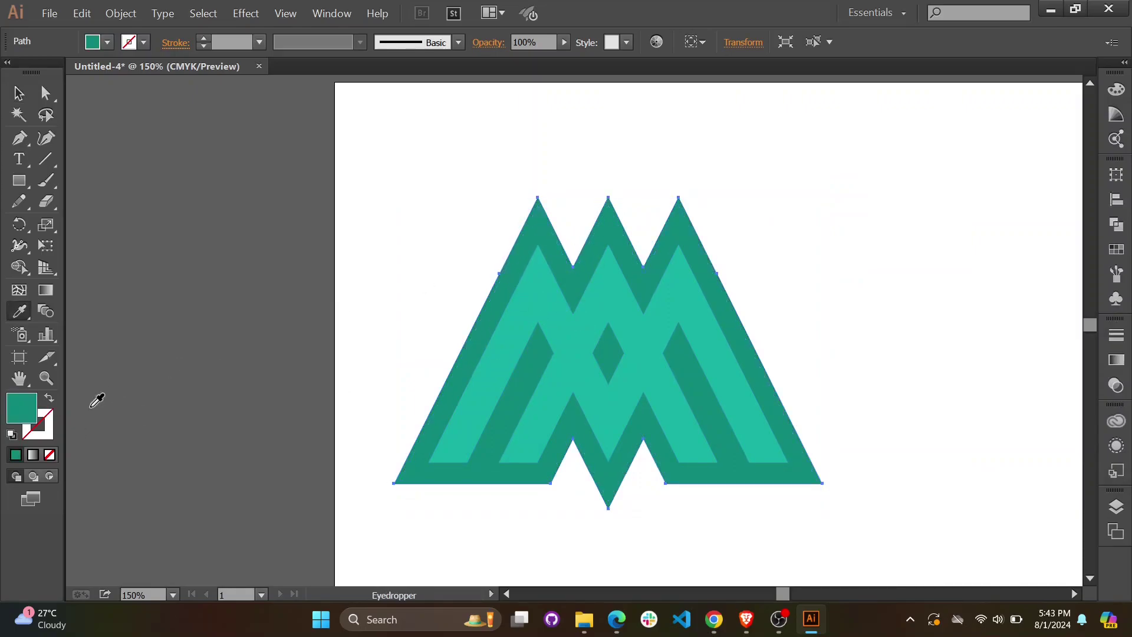
double_click(28, 415)
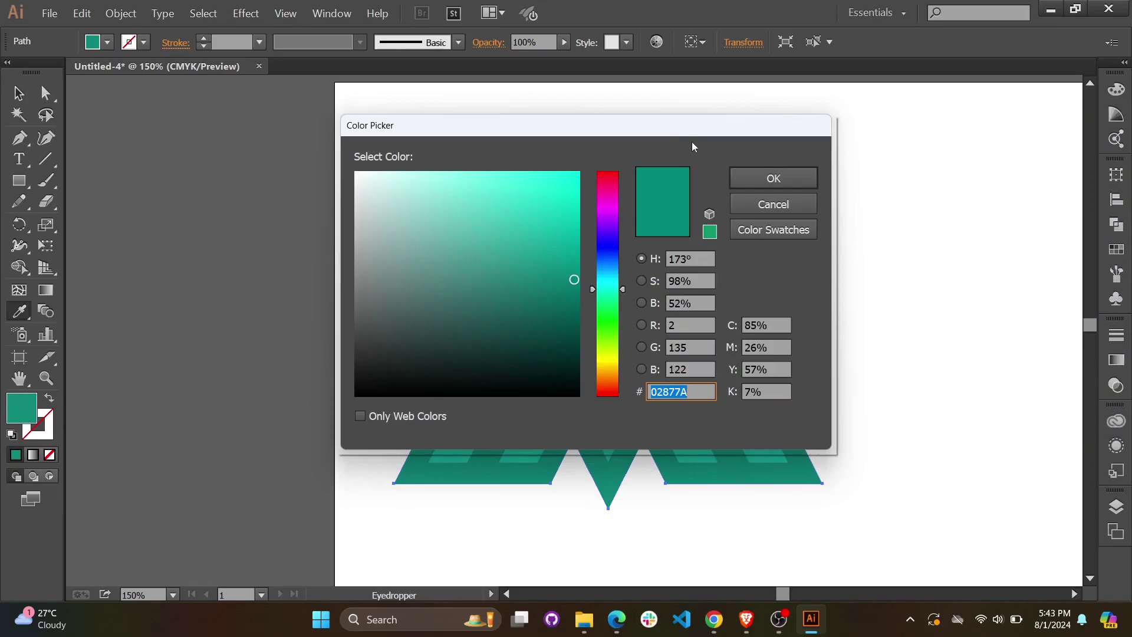
left_click_drag(692, 142, 414, 145)
left_click_drag(299, 298, 311, 309)
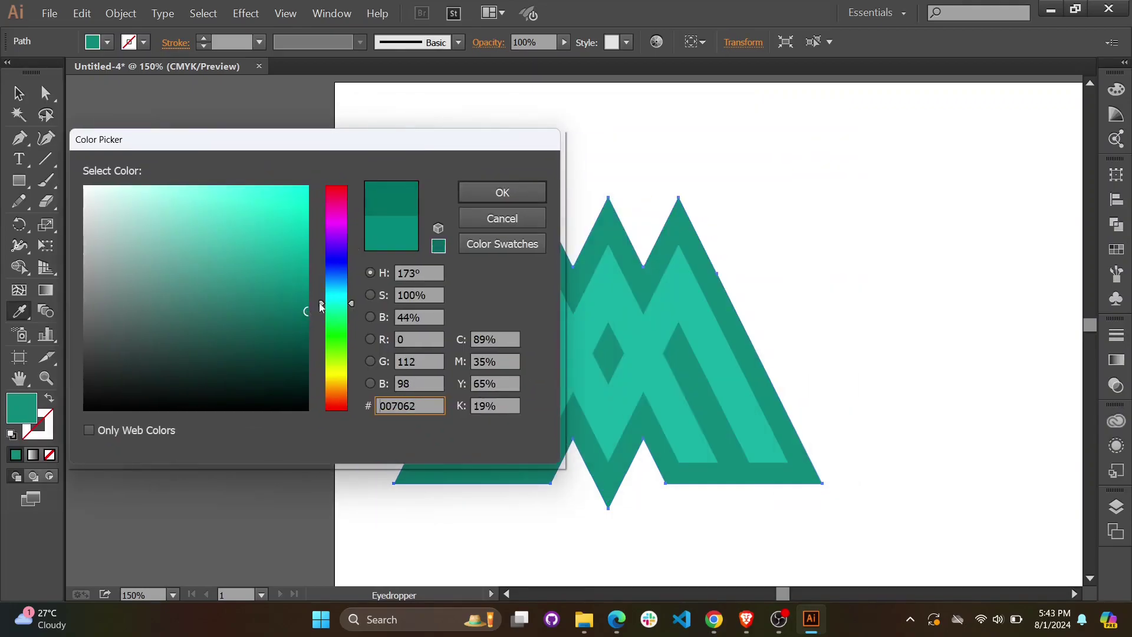
left_click(527, 191)
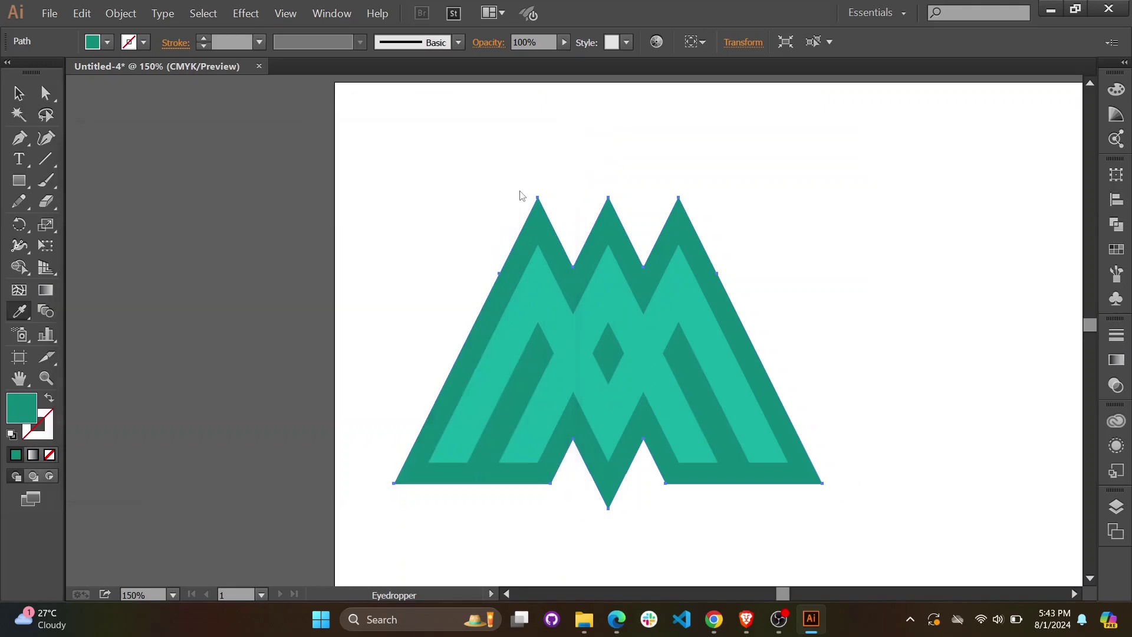
left_click(838, 193)
left_click(537, 278, "ctrl")
left_click(536, 278)
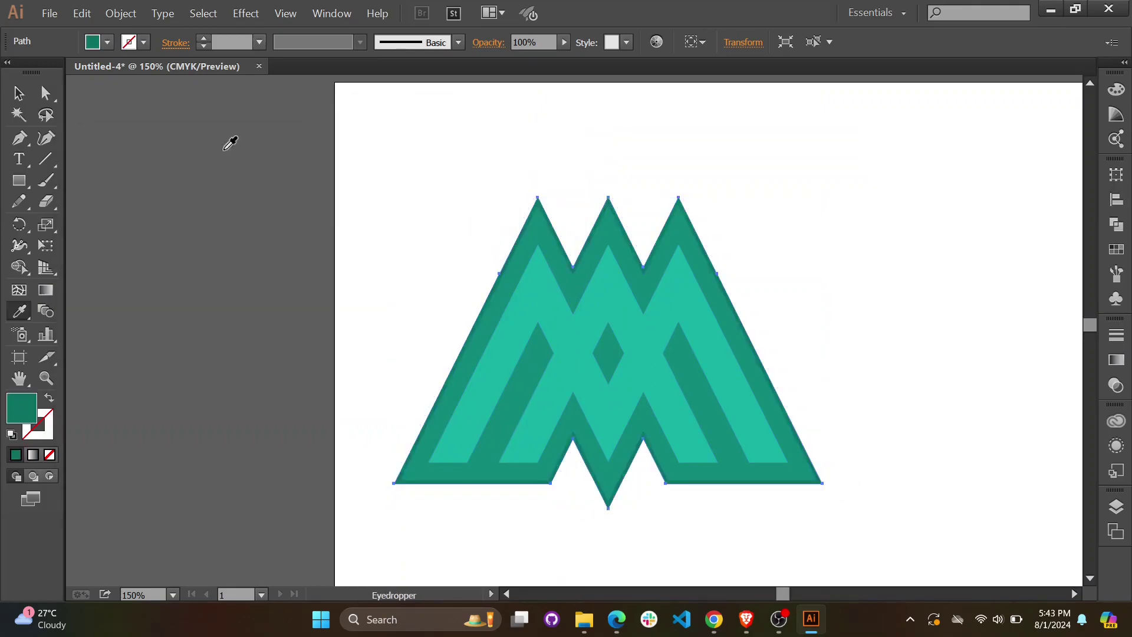
left_click(18, 93)
left_click(877, 247)
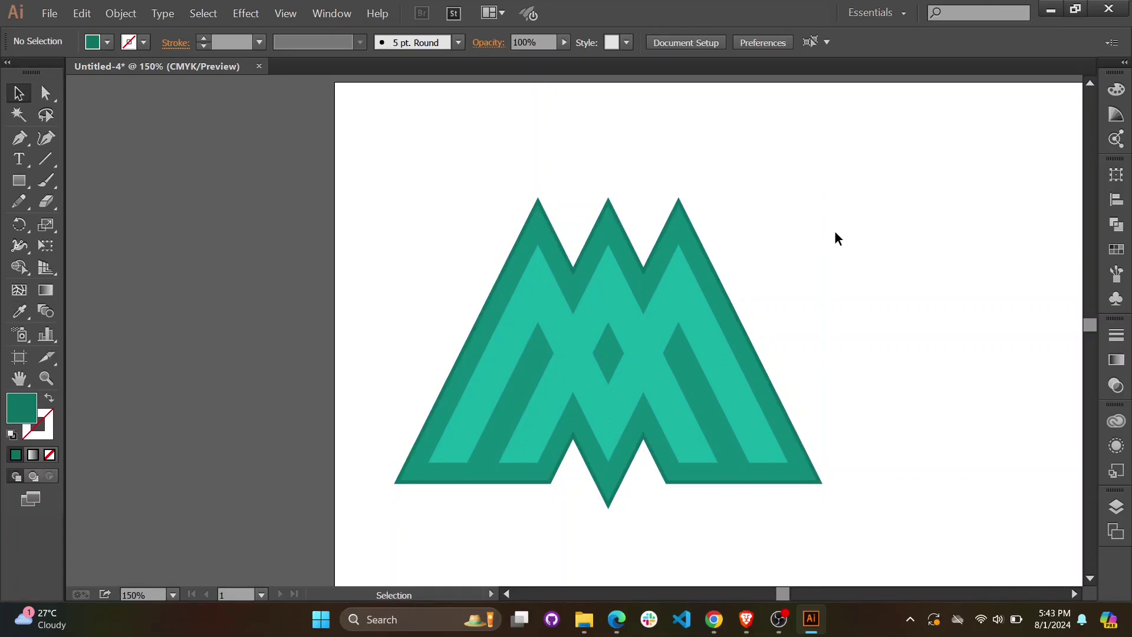
Fill the middle border shape between the inner logo and the thin outer outline with near-black green 052D28
left_click(671, 236)
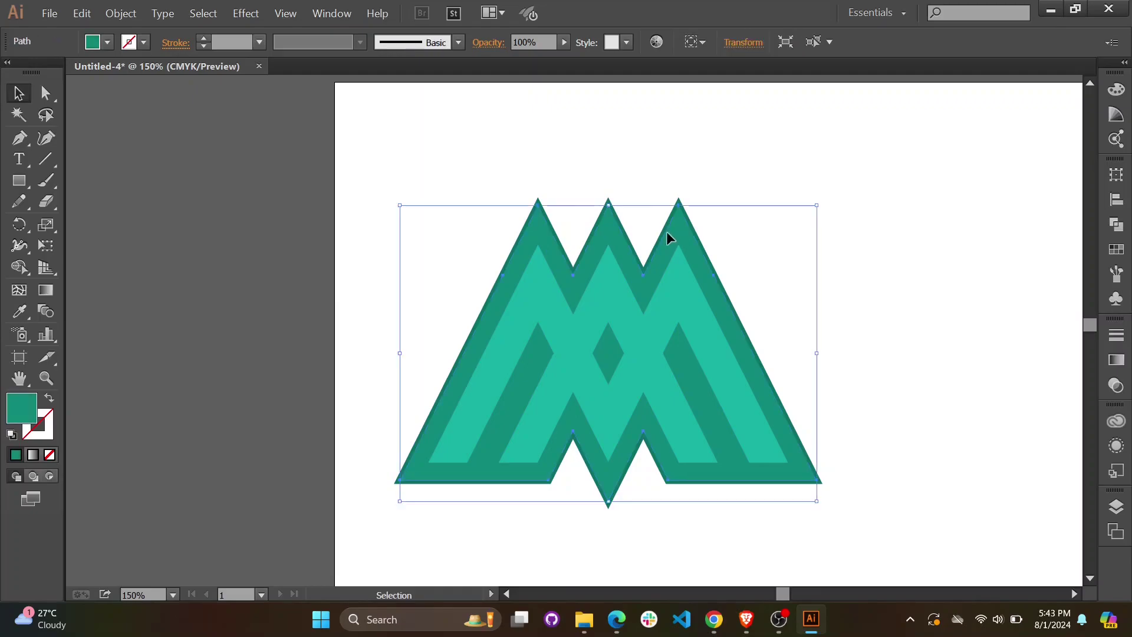
double_click(22, 409)
mouse_move(255, 373)
left_mouse_down()
mouse_move(74, 419)
mouse_move(240, 369)
mouse_move(285, 369)
left_mouse_up()
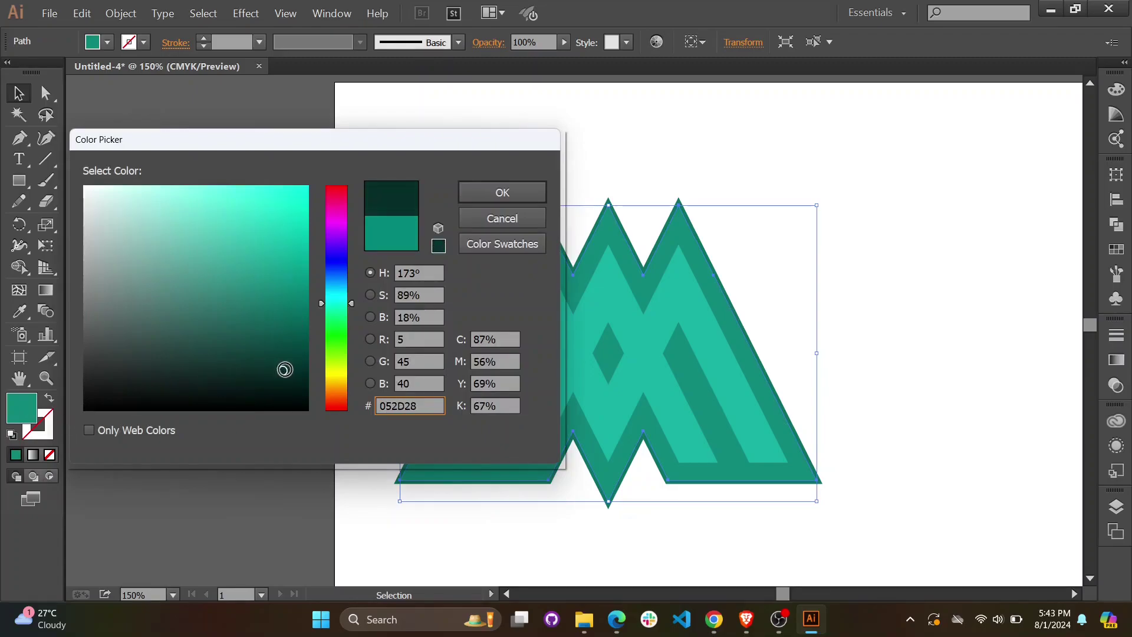
left_click(503, 193)
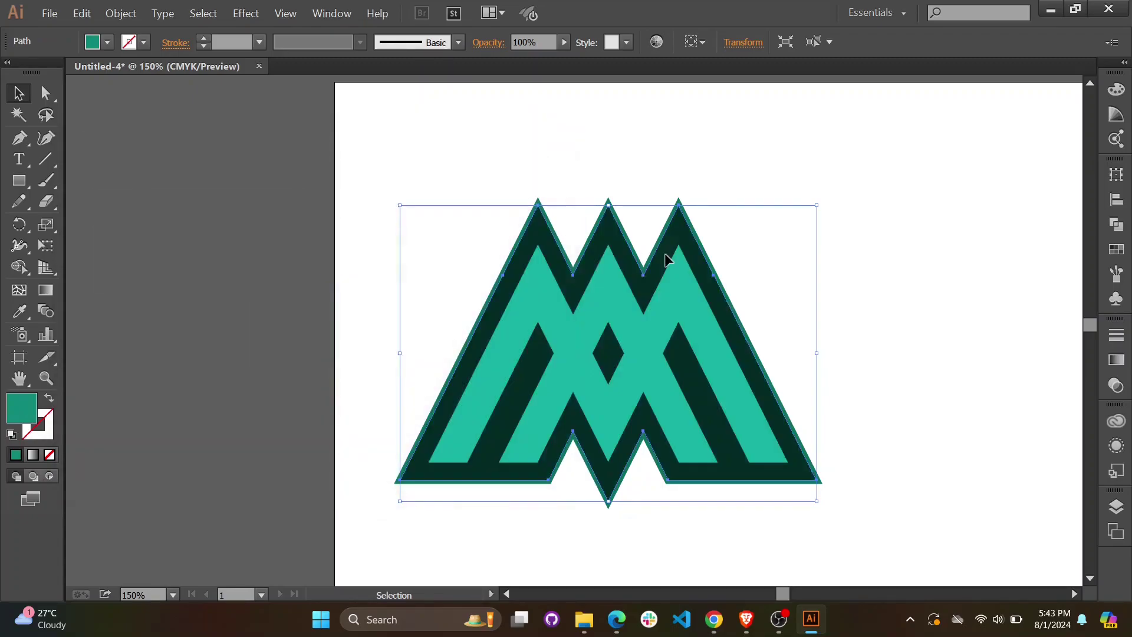
left_click(753, 159)
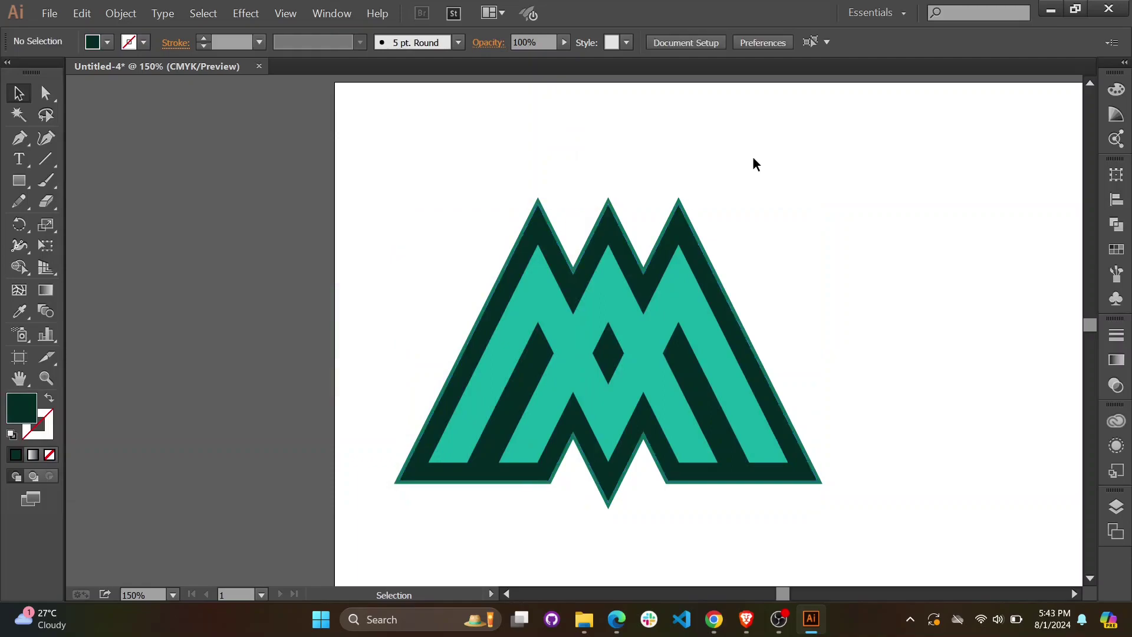
Sample the inner logo's bright teal onto the outermost thin outline and deselect the artwork
left_click(681, 203)
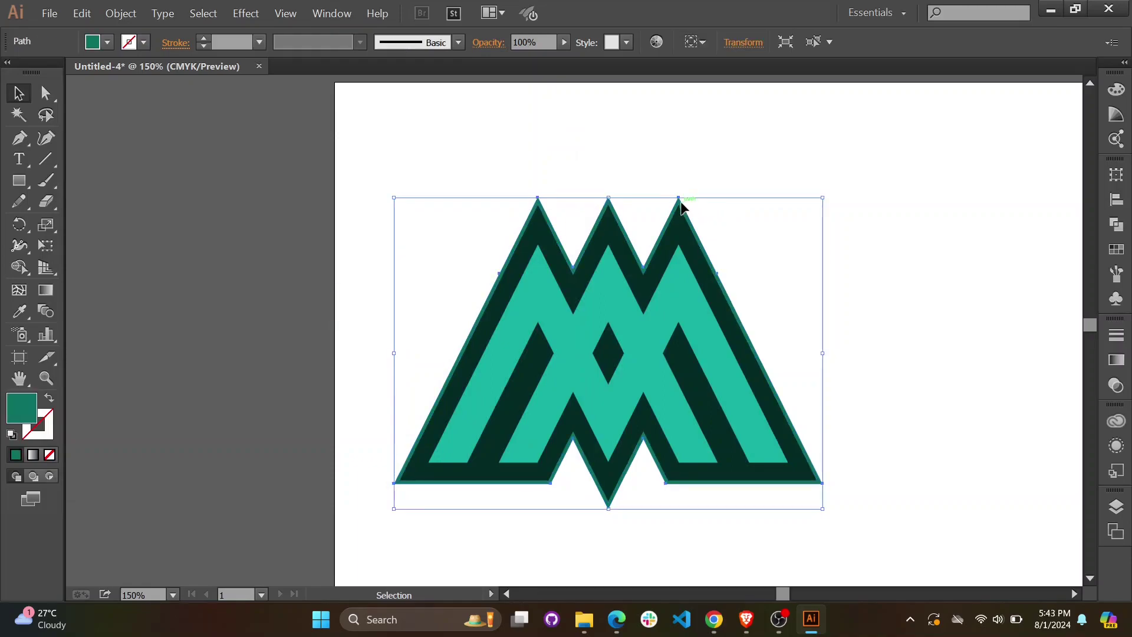
key("i")
left_click(682, 304)
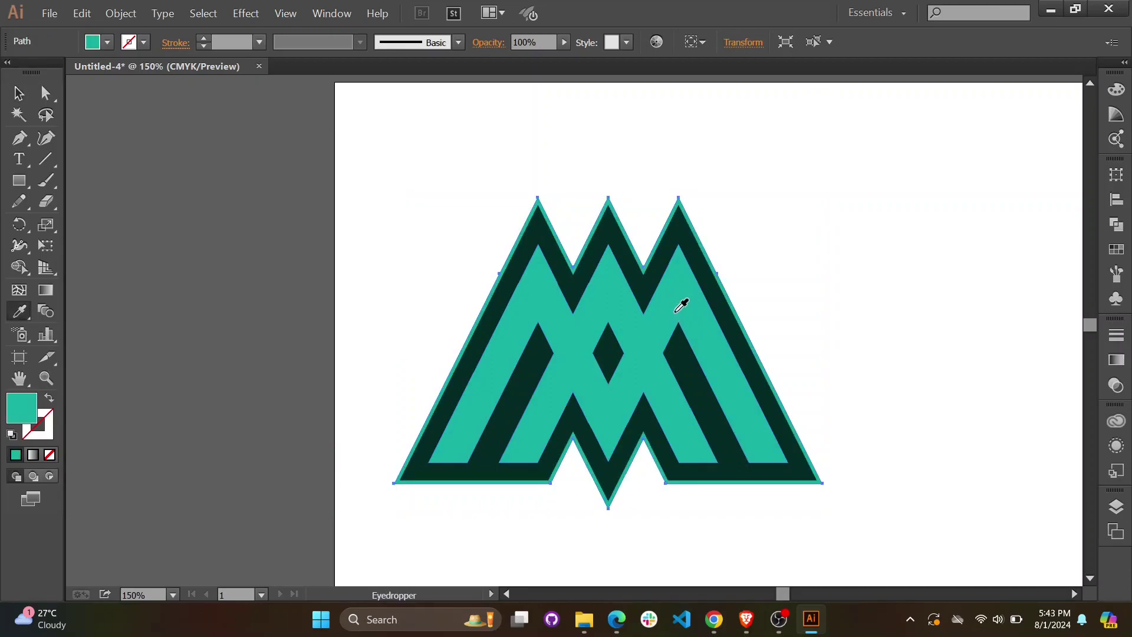
key("v")
left_click(797, 163)
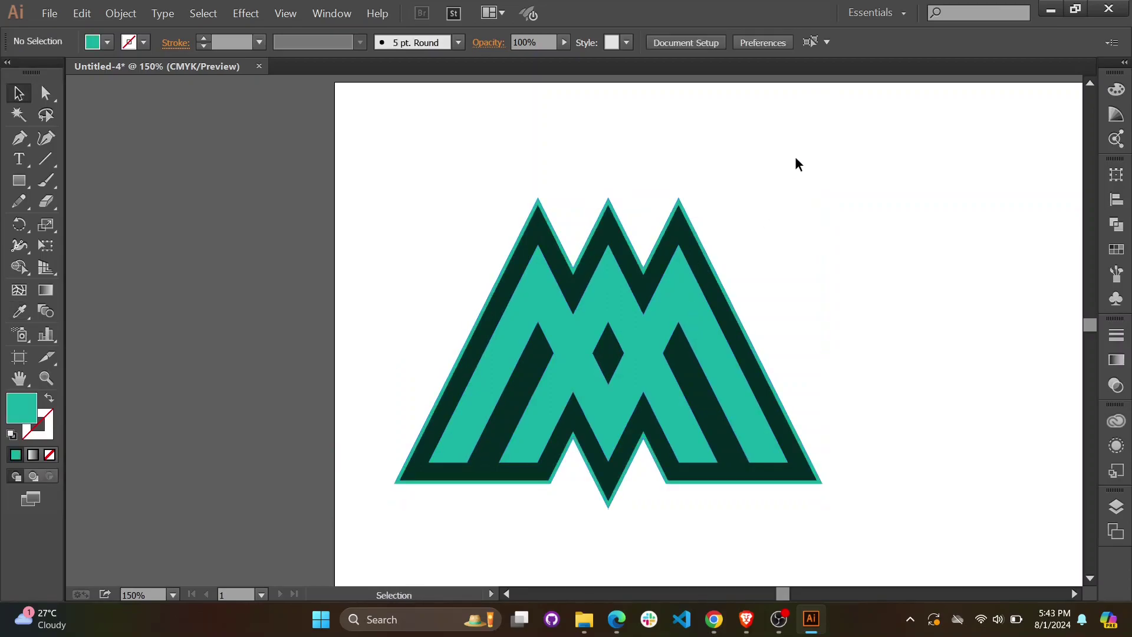
Group all the logo shapes and move the group to roughly the middle of the artboard
key("ctrl+minus")
key("ctrl+minus")
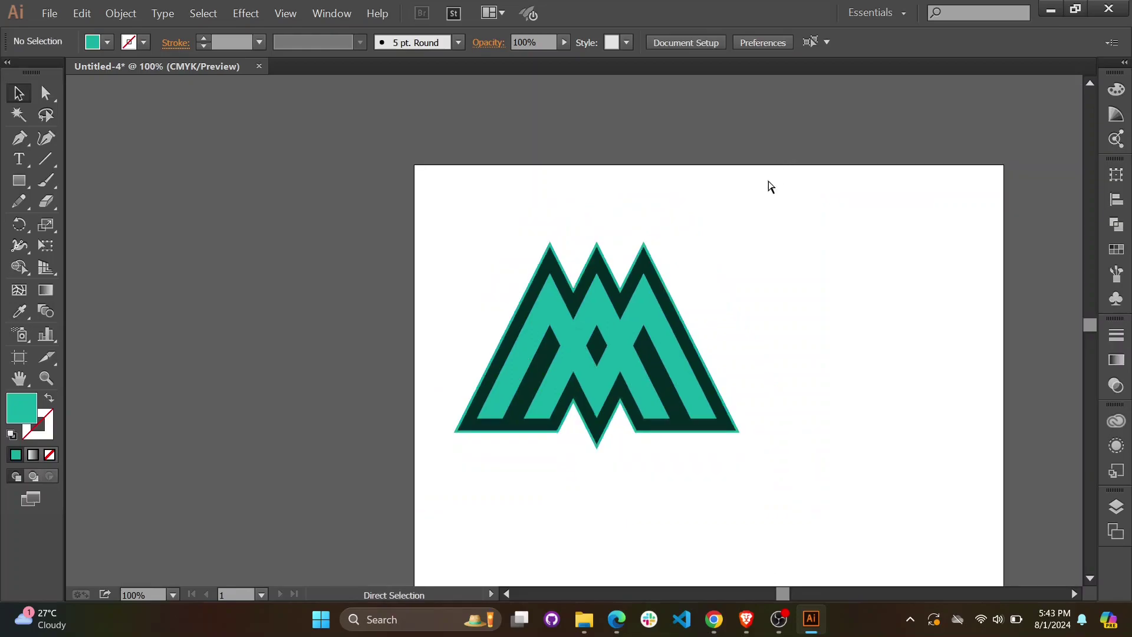
scroll(695, 253, "down", 3)
left_click_drag(515, 178, 676, 334)
key("ctrl+g")
left_click_drag(615, 254, 695, 315)
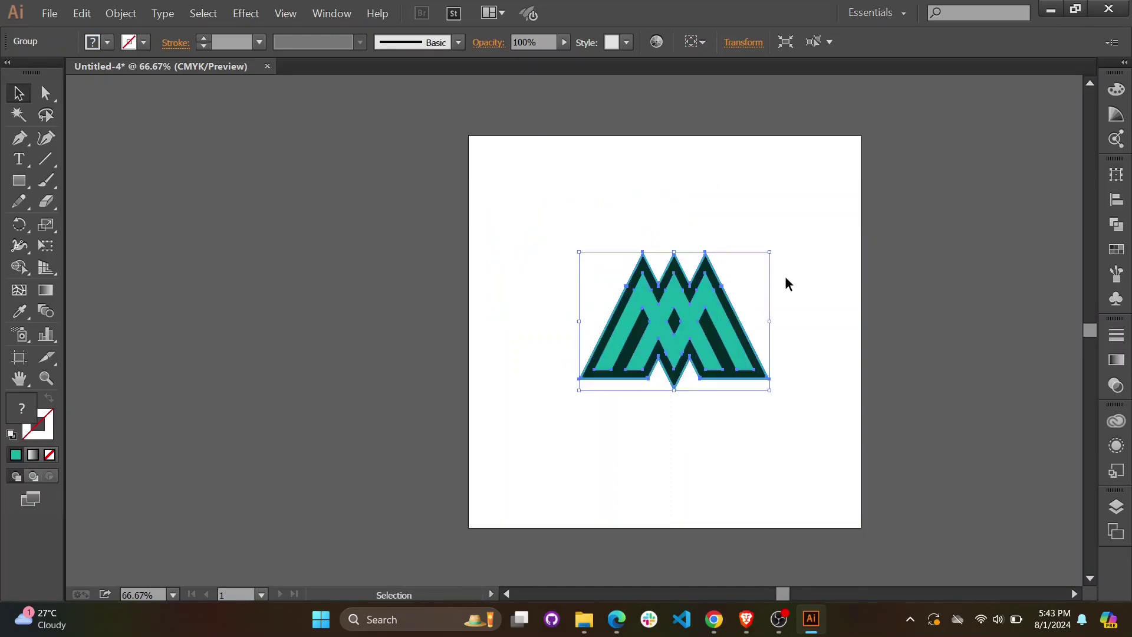
left_click(755, 220)
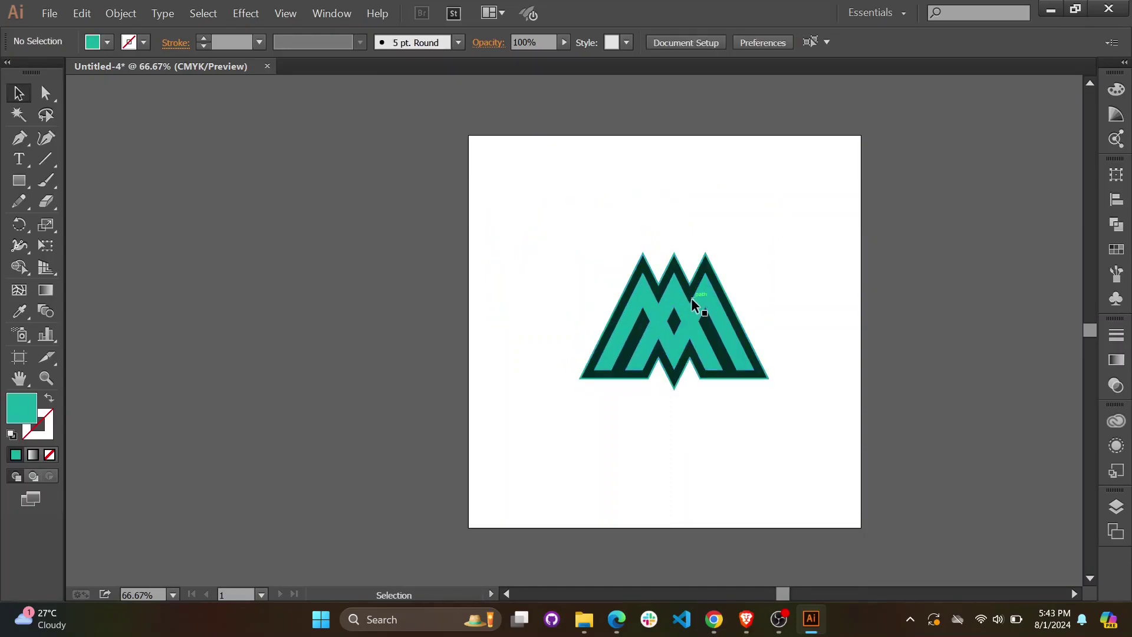
left_click_drag(695, 308, 688, 302)
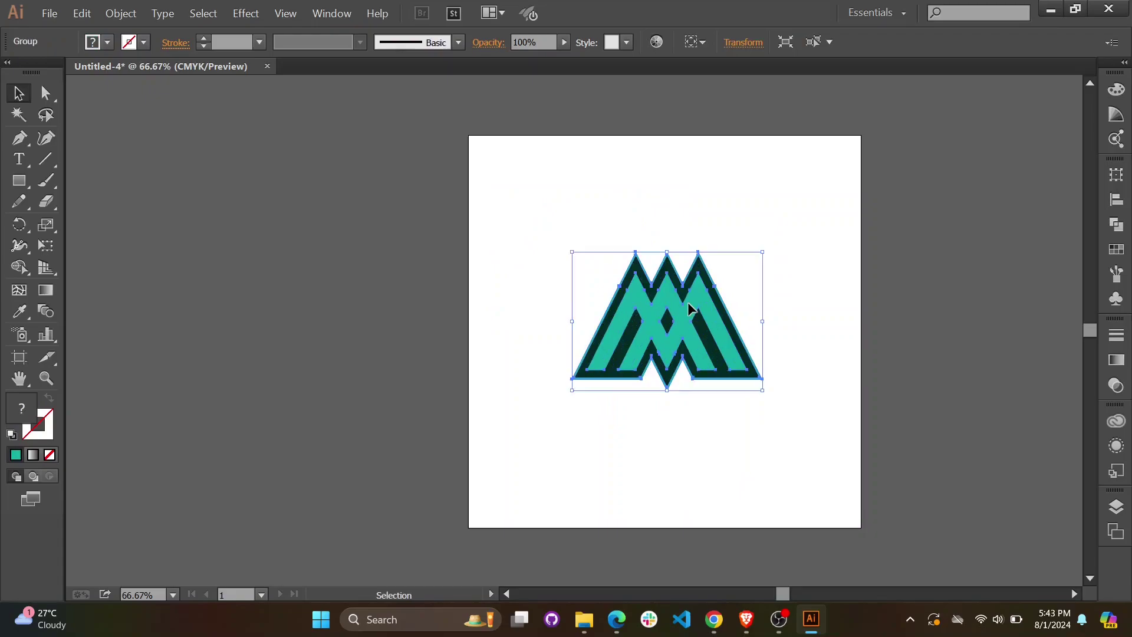
left_click(652, 187)
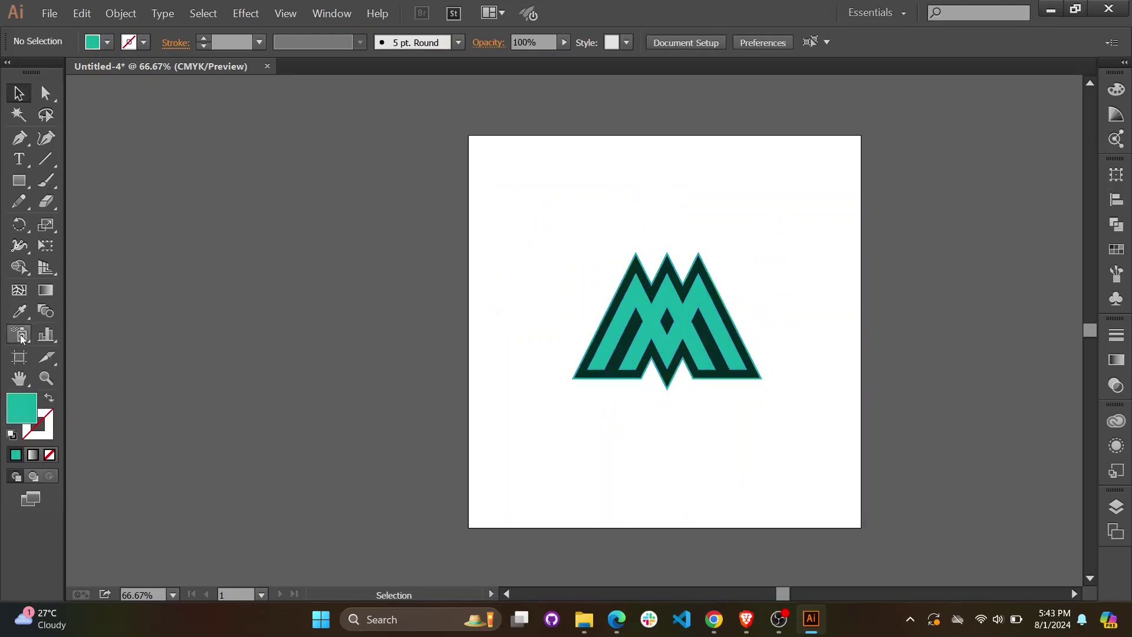
Enlarge the grouped logo proportionally from its center to fill more of the artboard's width
left_click(670, 316)
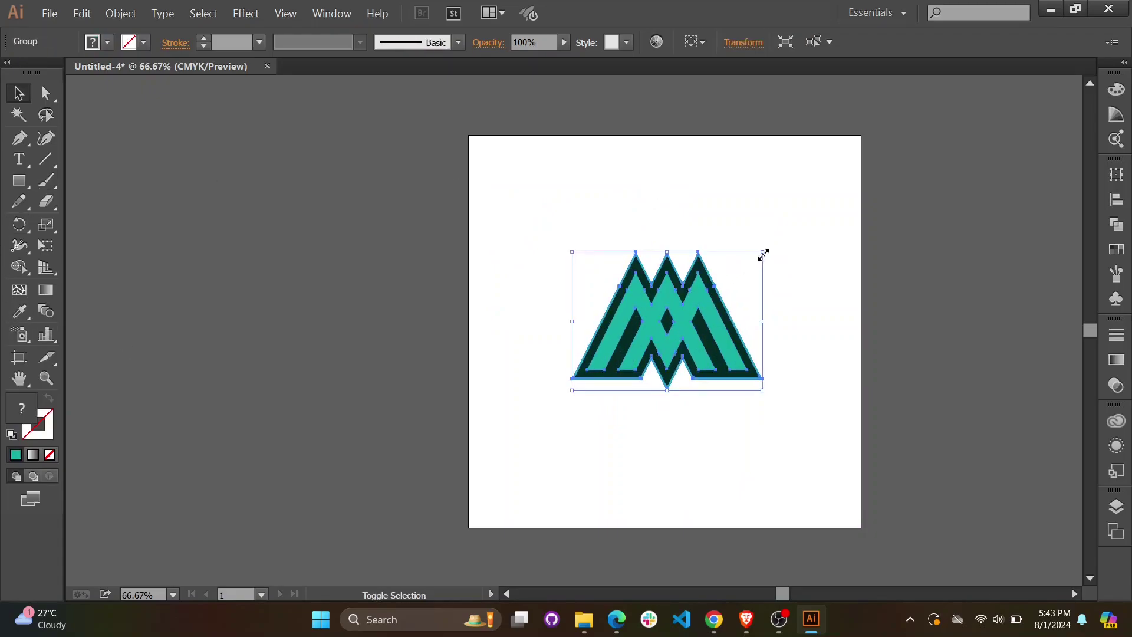
left_click_drag(763, 254, 806, 200)
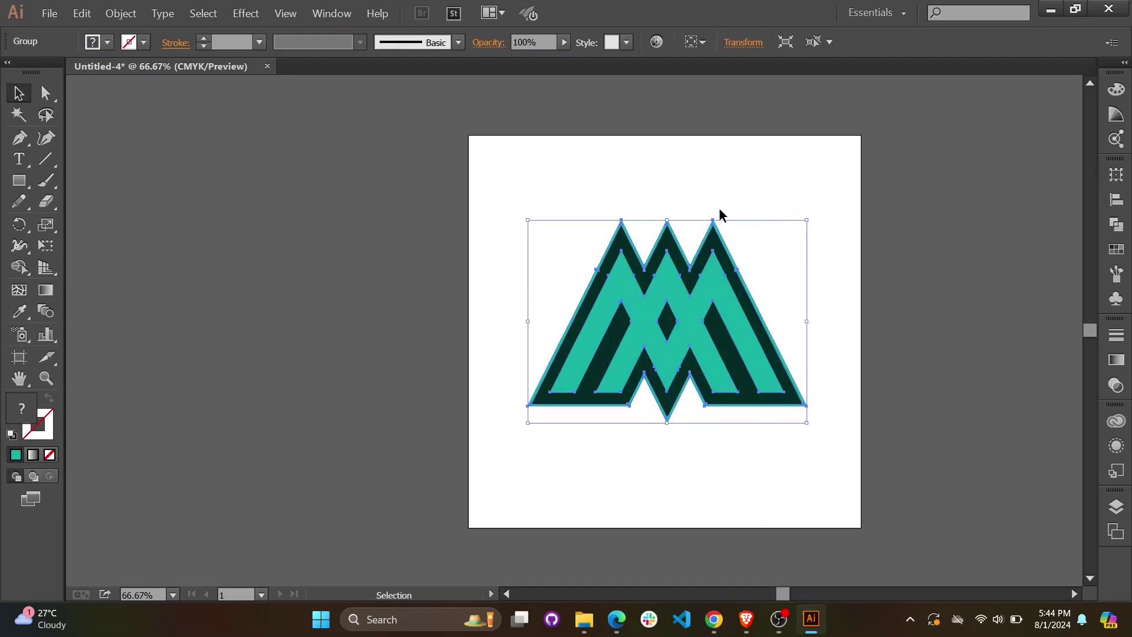
left_click(721, 188)
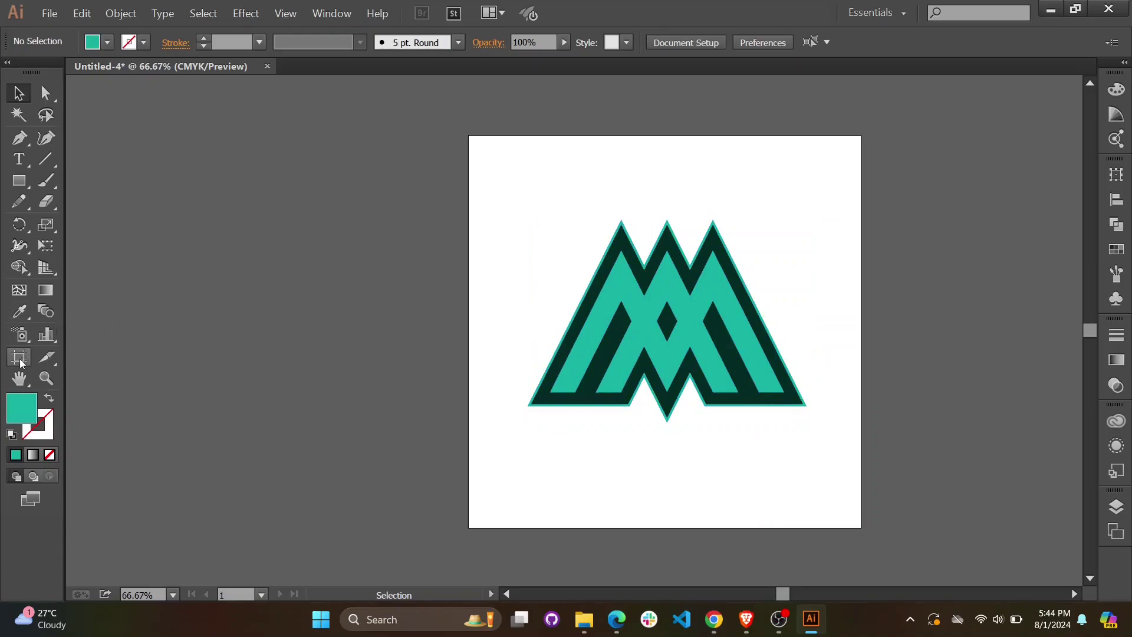
Draw a rectangle covering the whole artboard and send it behind the logo as a background
left_click(19, 180)
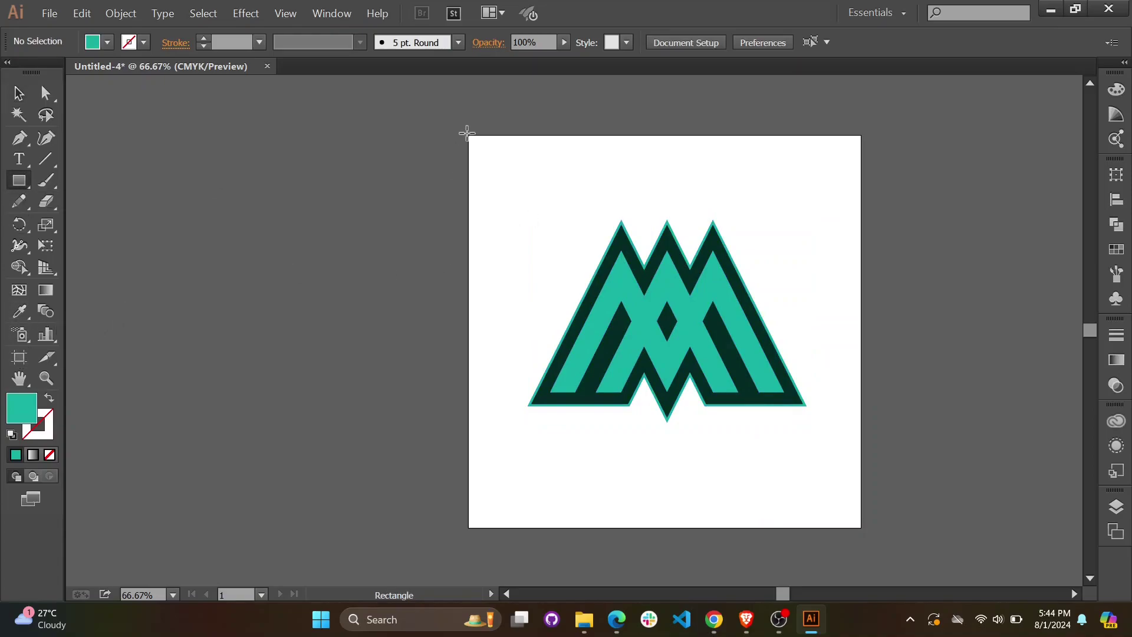
left_click_drag(470, 135, 861, 528)
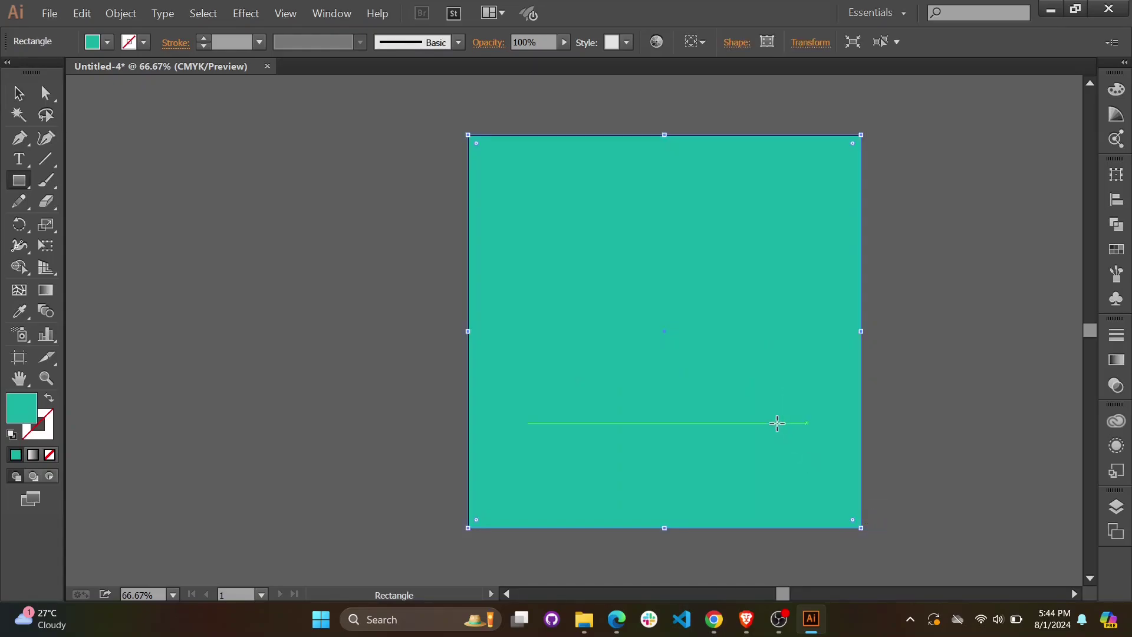
key("ctrl+shift+bracketleft")
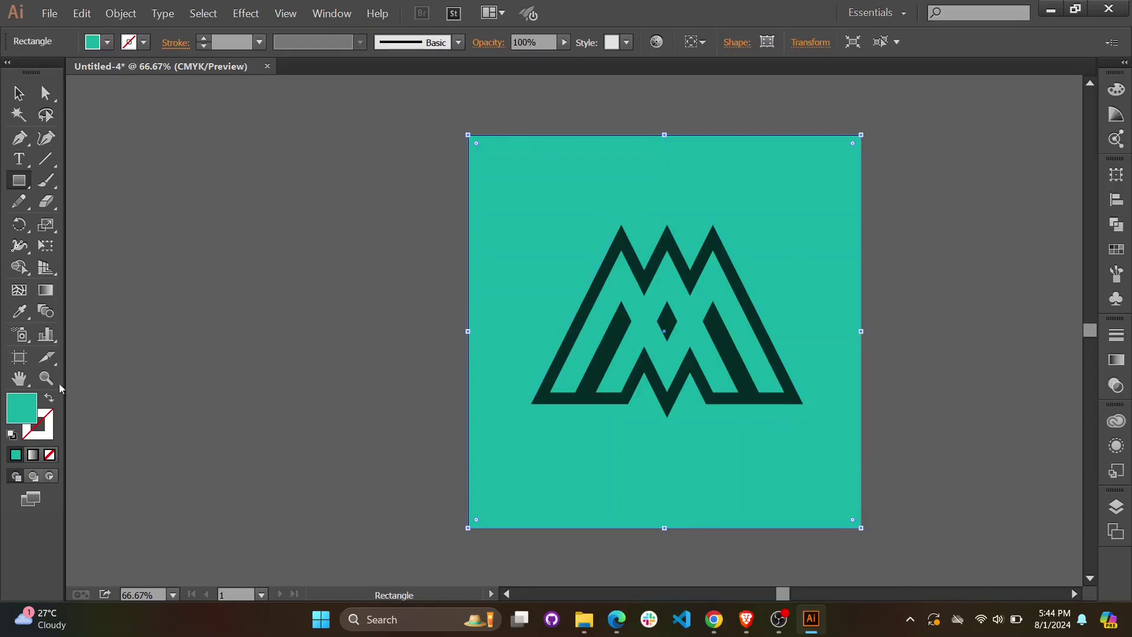
Try a pale aqua fill, C2FFF9, on the background rectangle
double_click(24, 407)
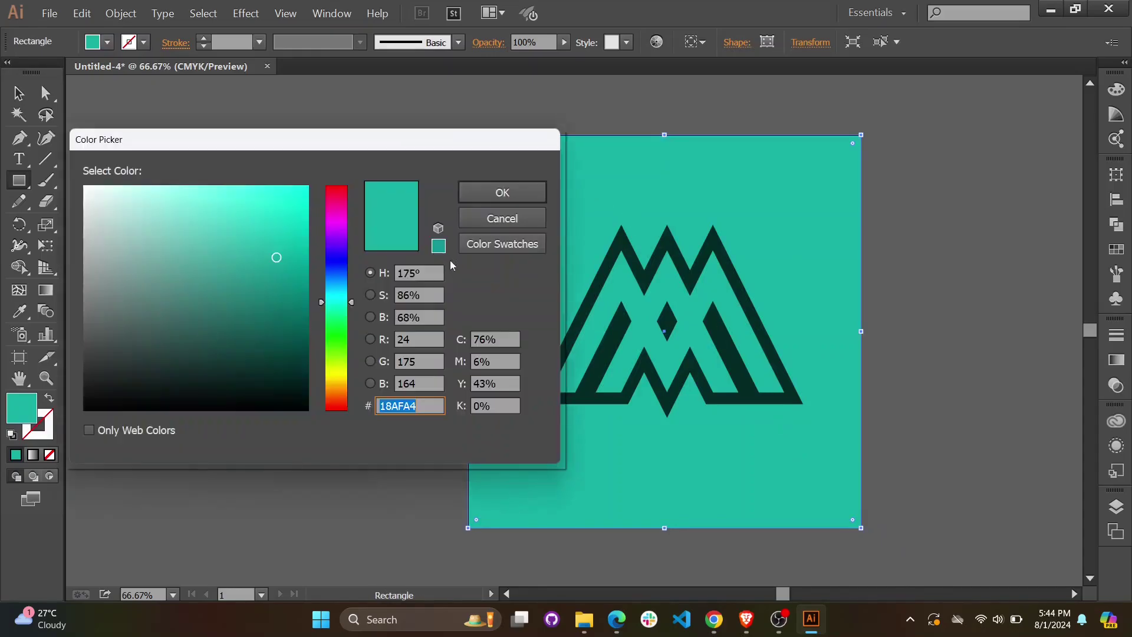
left_click_drag(375, 156, 771, 288)
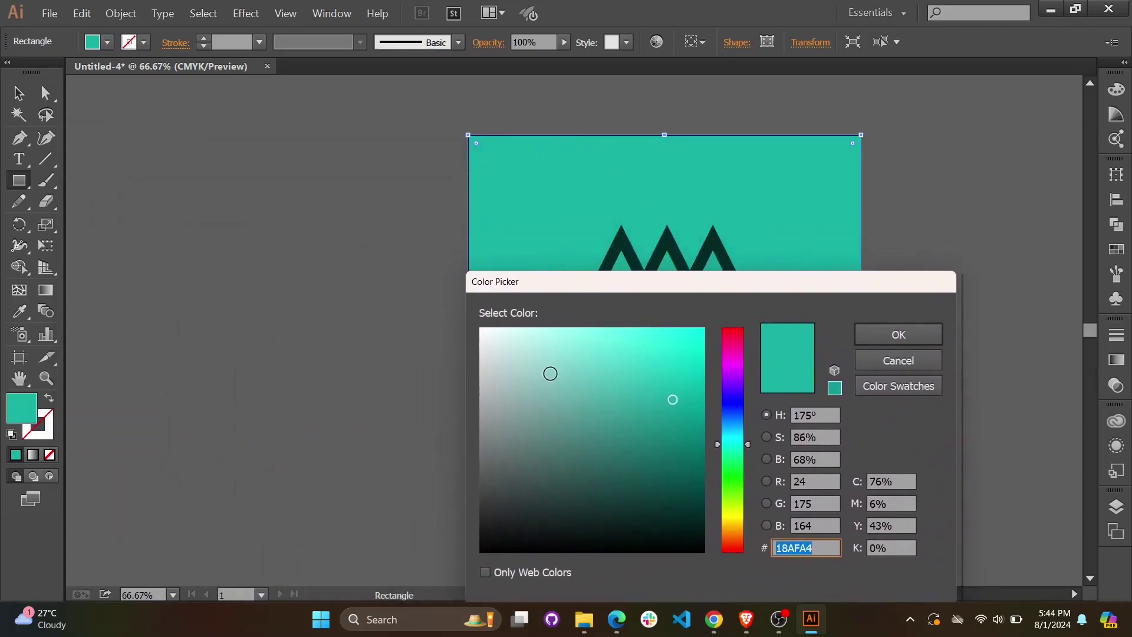
left_click_drag(571, 345, 535, 322)
left_click(899, 334)
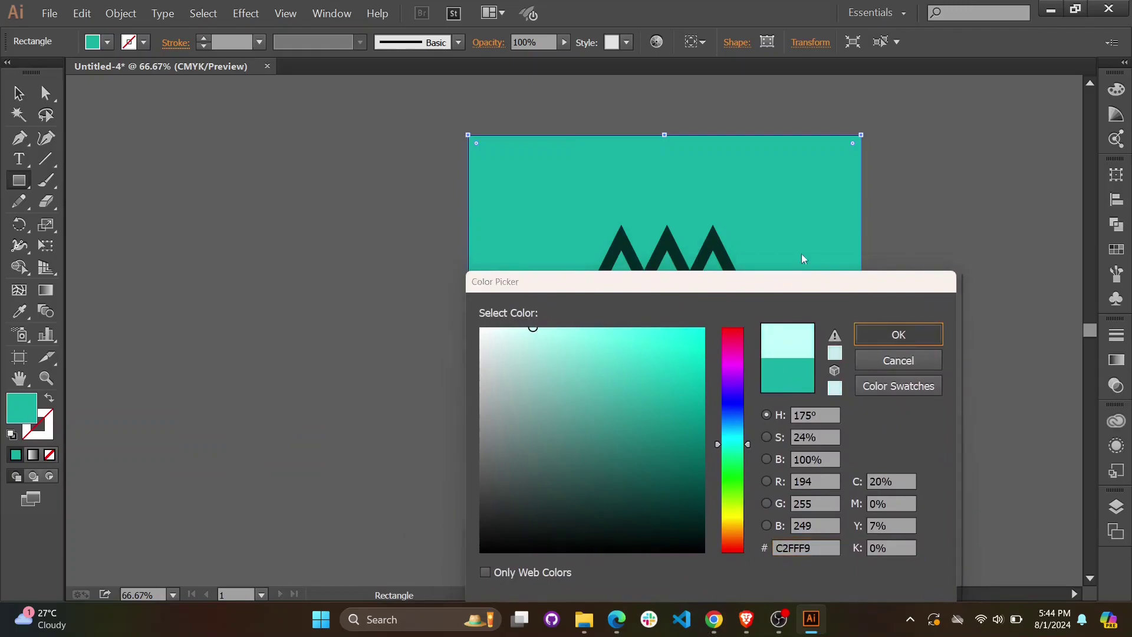
Fill the background rectangle with soft teal 83E2D6
double_click(31, 404)
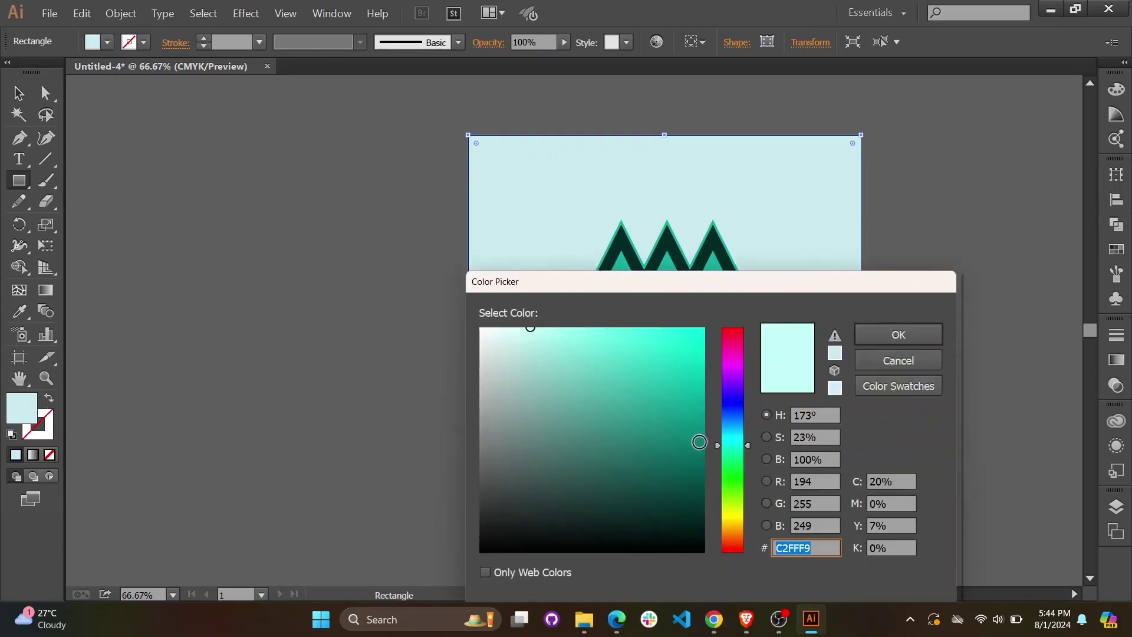
left_click(628, 379)
left_click(589, 467)
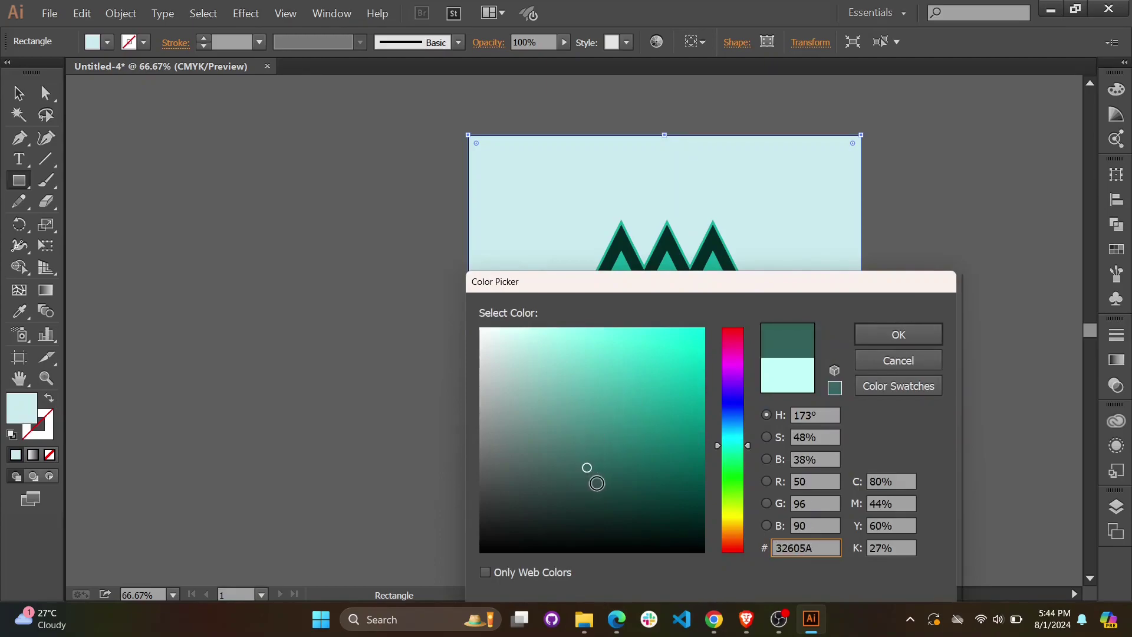
left_click(543, 440)
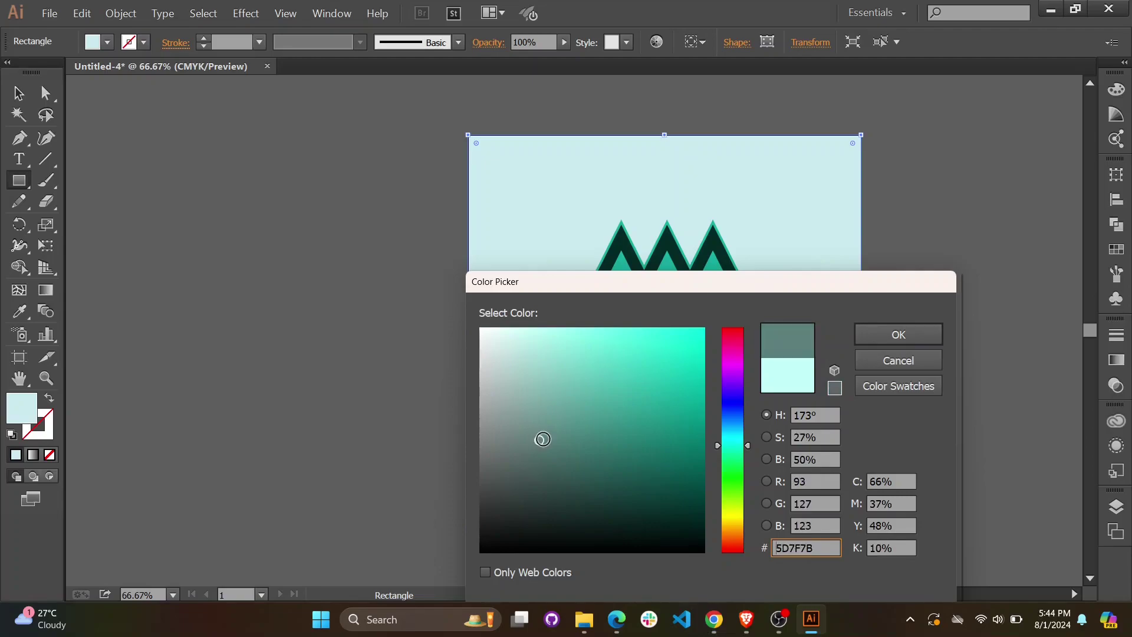
left_click(541, 419)
left_click(569, 407)
left_click(583, 389)
left_click(607, 382)
left_click(612, 355)
left_click(577, 351)
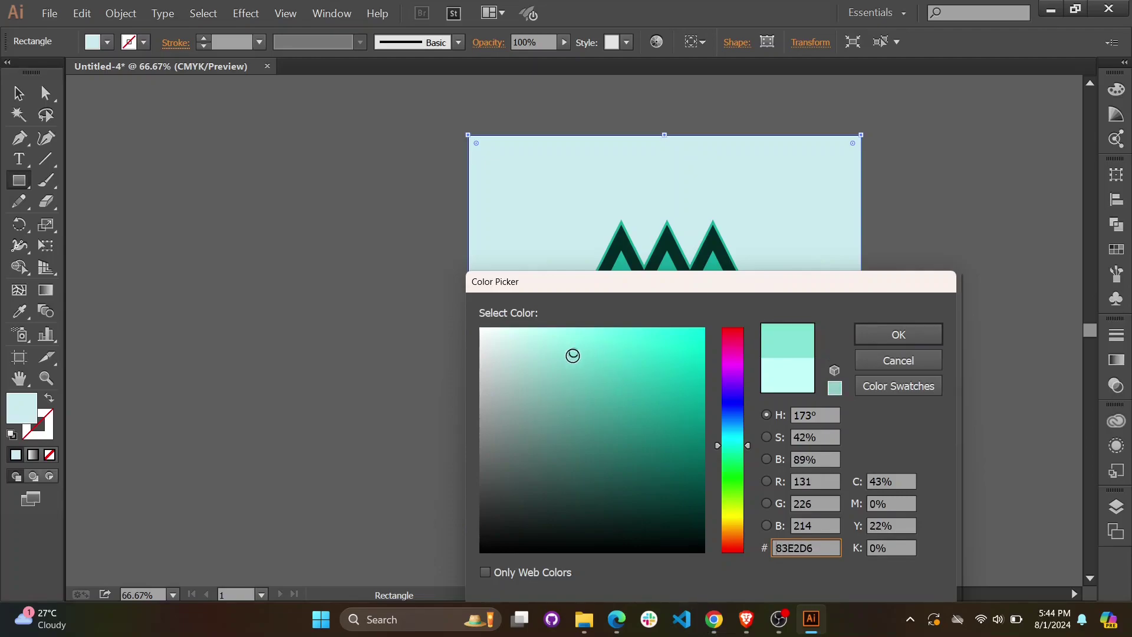
left_click(899, 336)
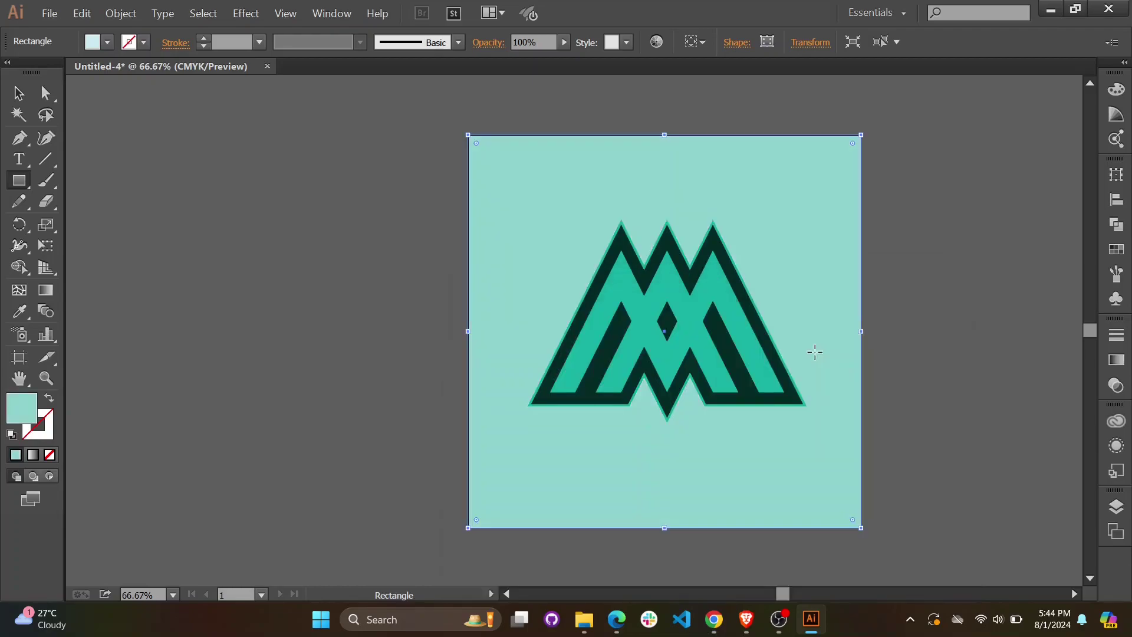
Select the logo and the background rectangle together and center them on each other horizontally and vertically
left_click(18, 93)
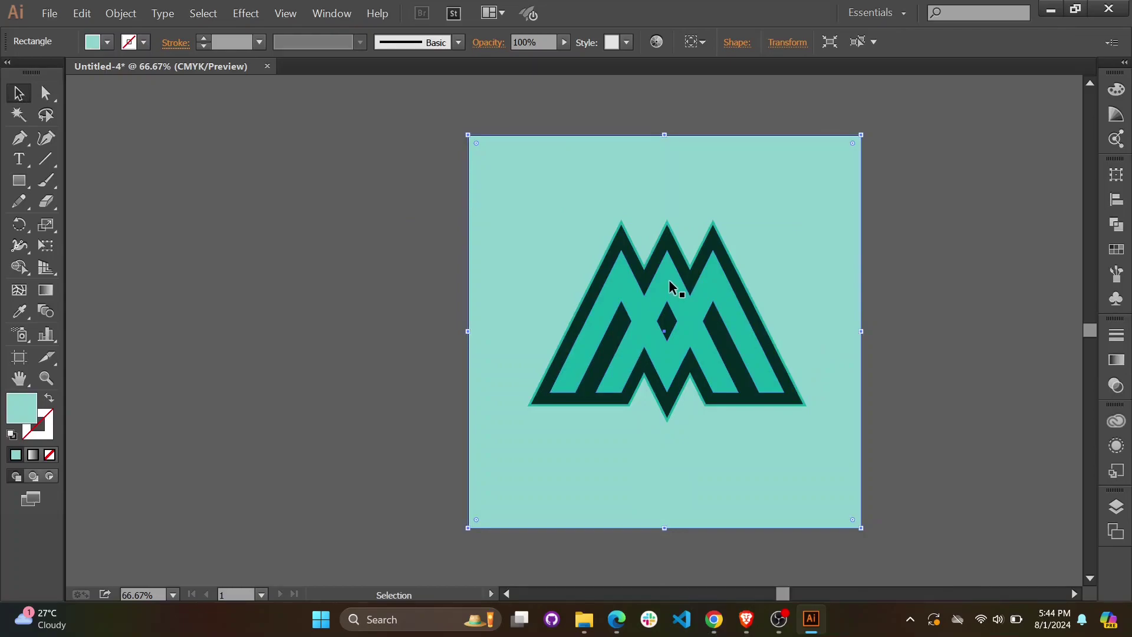
left_click(863, 182)
left_click_drag(942, 176, 460, 256)
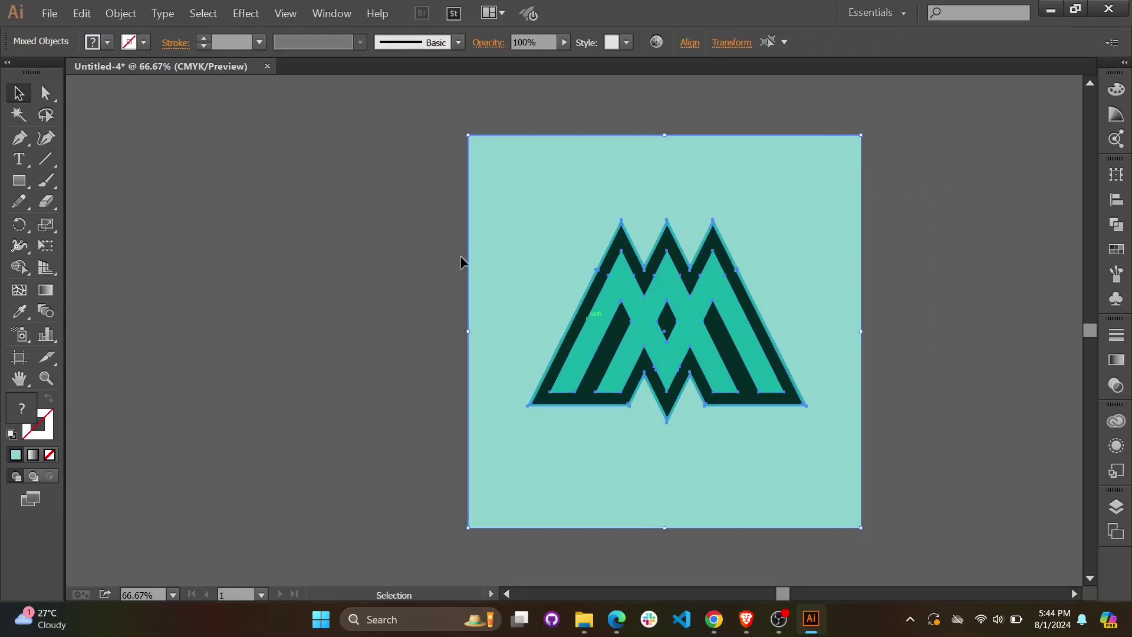
left_click(690, 43)
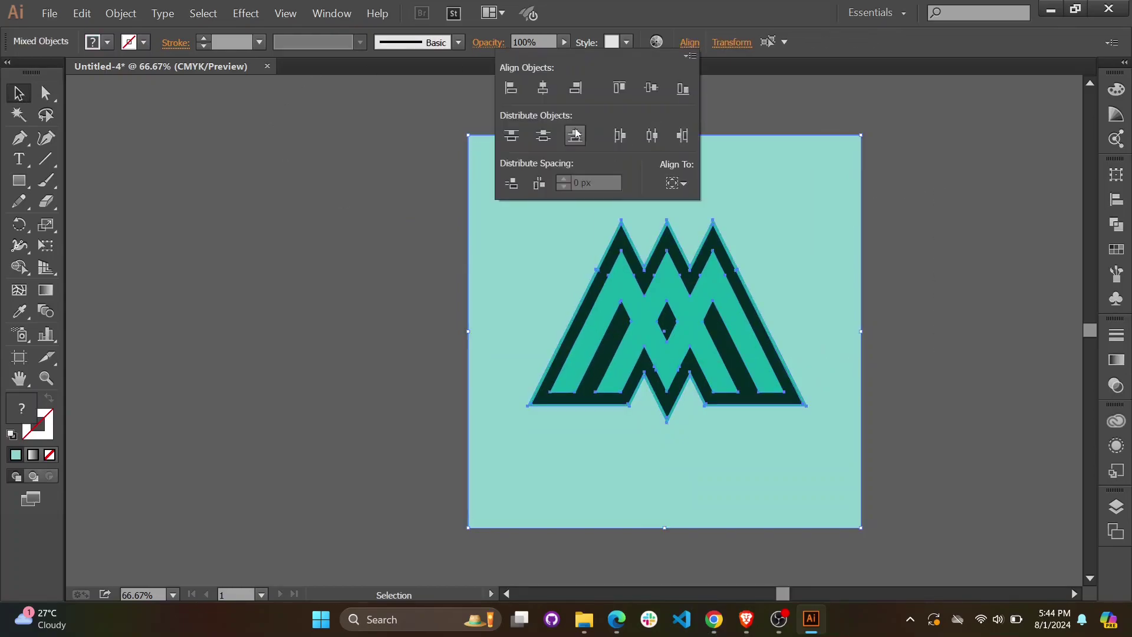
left_click(543, 88)
left_click(651, 90)
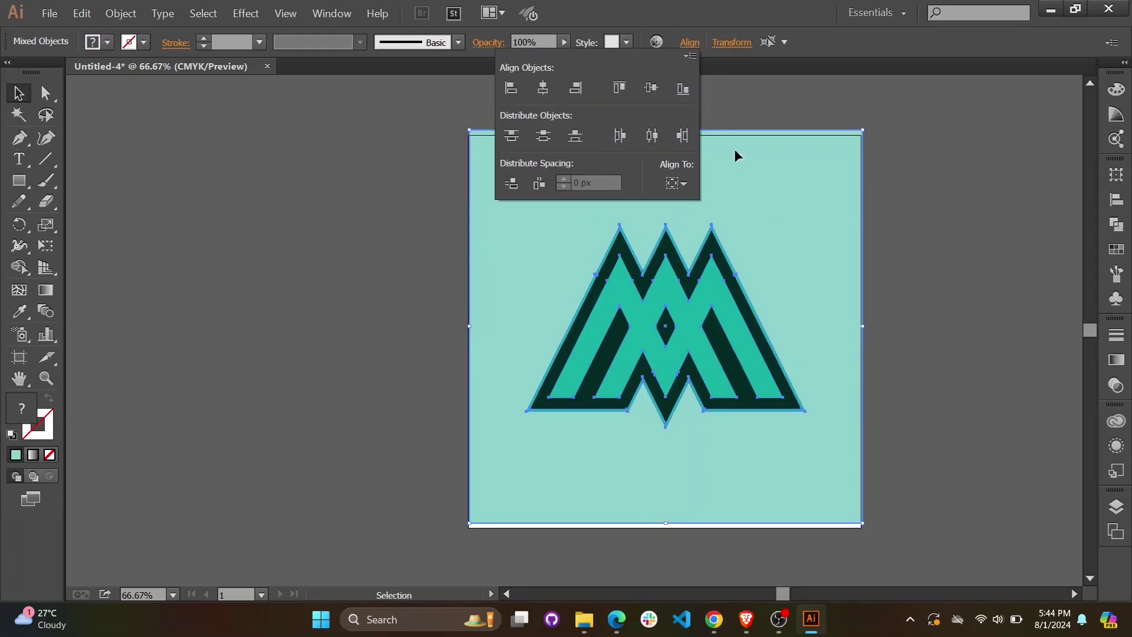
Move the logo and background together until the background exactly covers the artboard, and deselect them
left_click(899, 184)
left_click_drag(902, 138, 612, 319)
left_click_drag(709, 197, 713, 202)
key("Left")
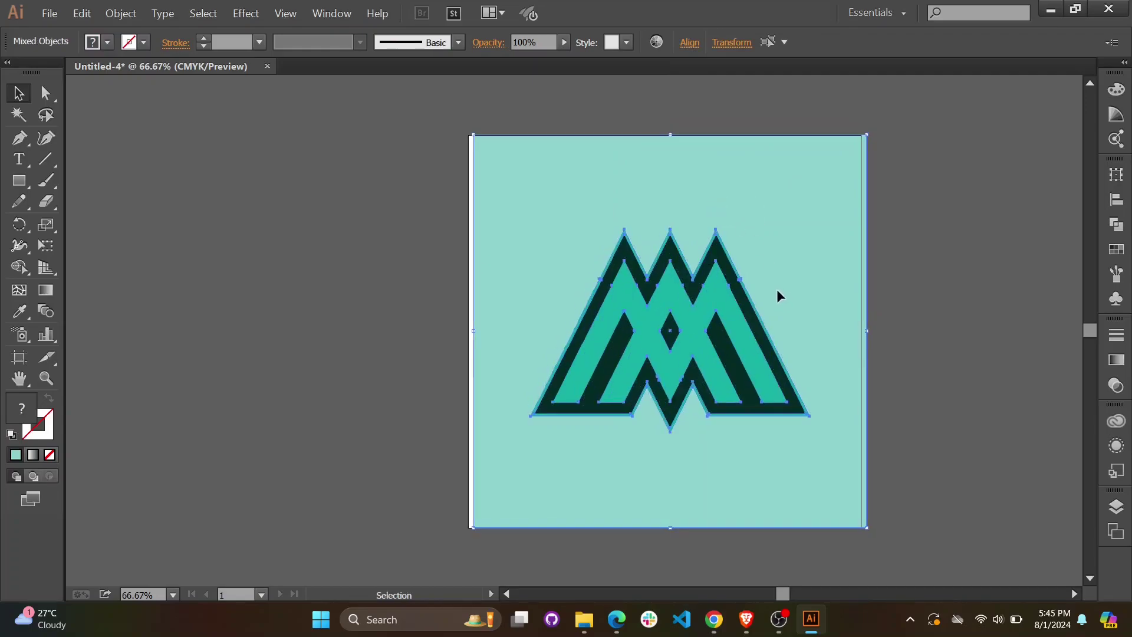
key("Down")
key("Left")
key("Left")
key("Left")
key("Left")
key("Left")
key("Left")
key("Left")
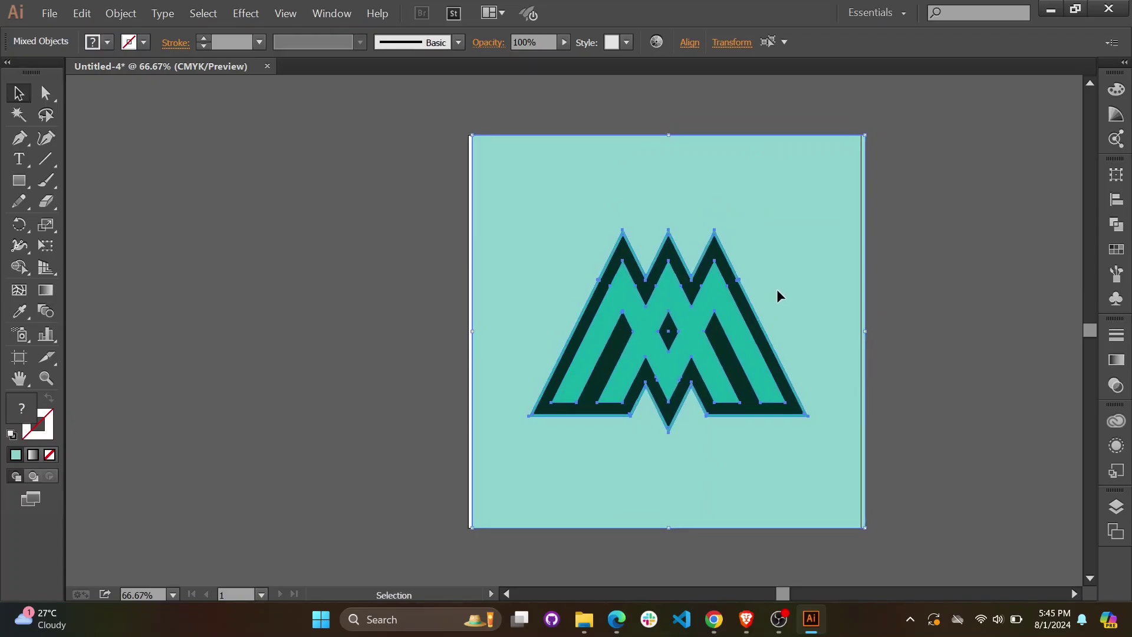
key("Left")
key("Left")
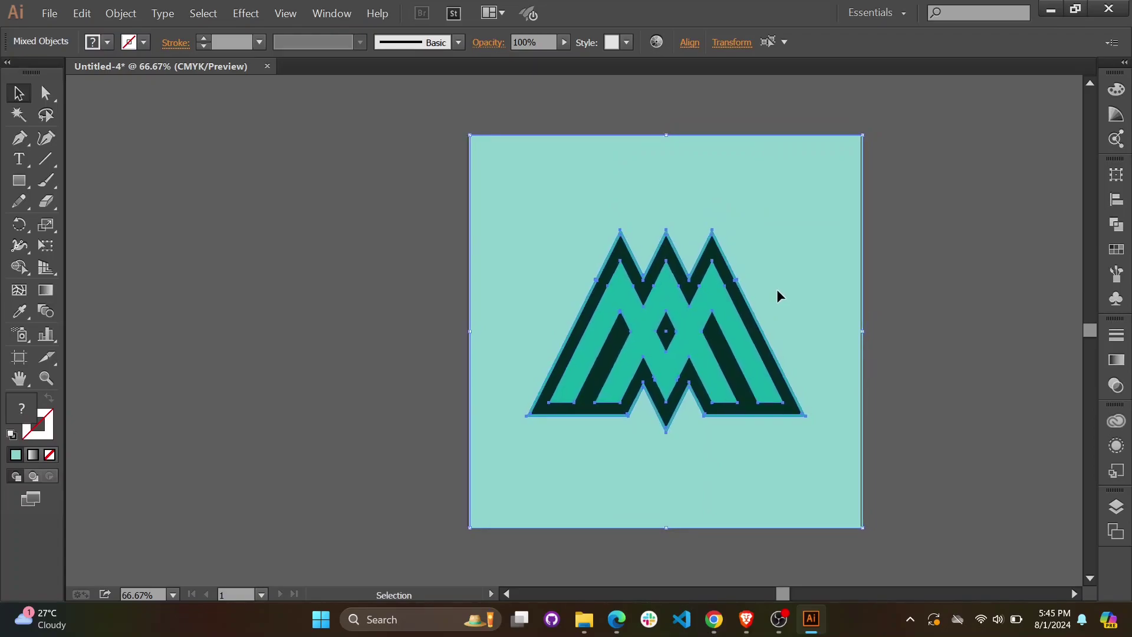
key("Left")
left_click(926, 211)
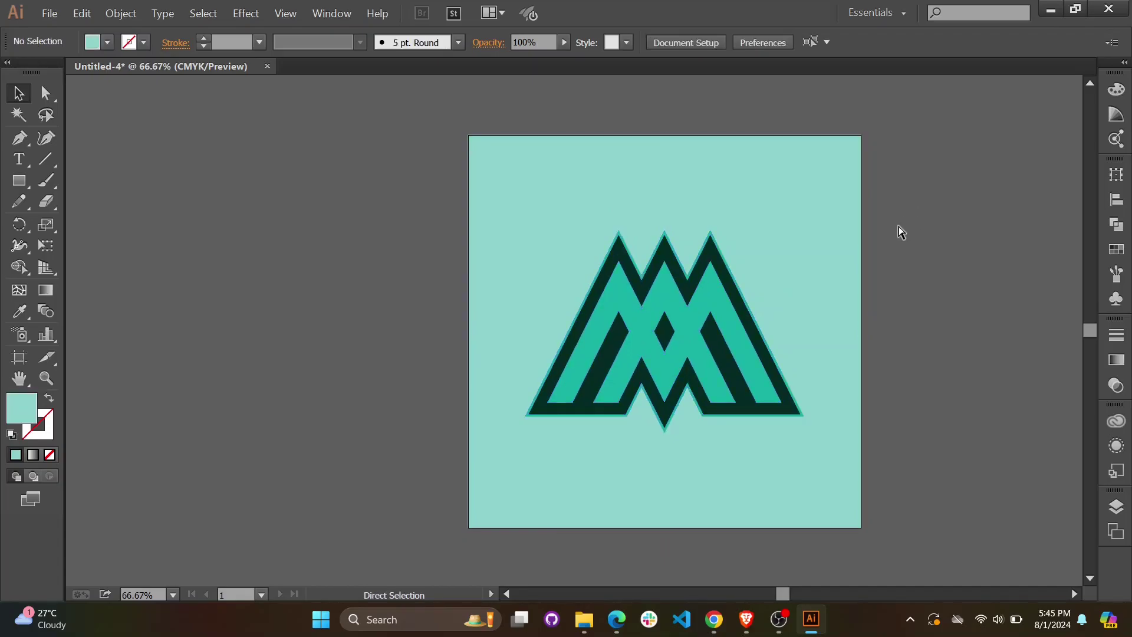
key("ctrl+plus")
key("ctrl+plus")
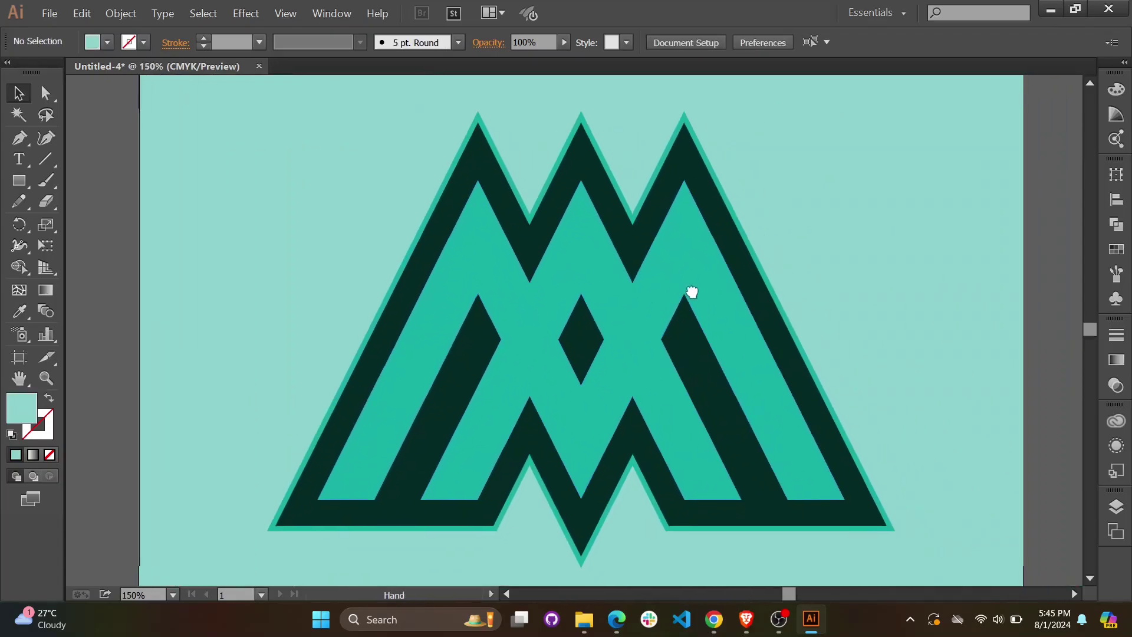